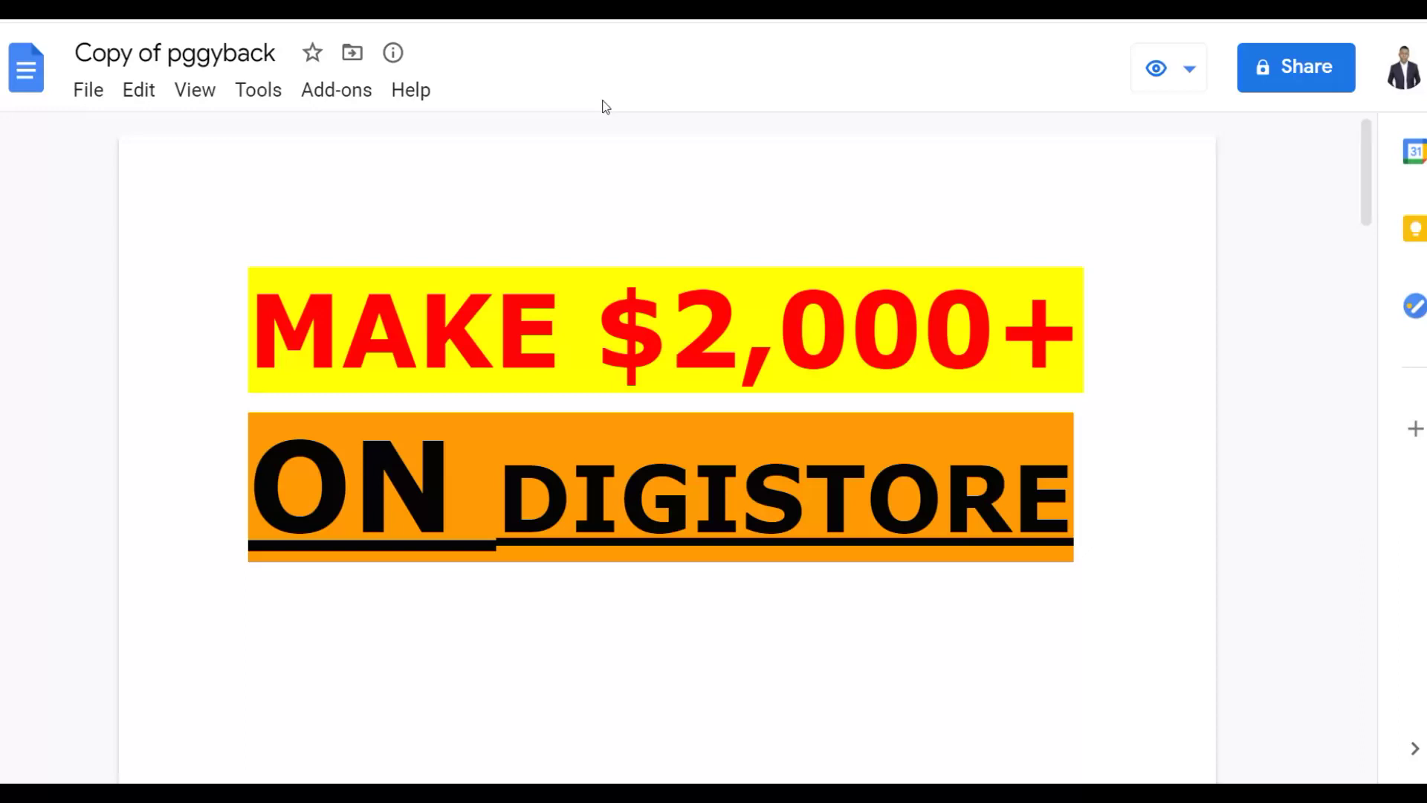
- Scroll down and highlight the NO WEBSITE NEEDED, HTML TRICK and Easy To Implement points
scroll(555, 340, down, 5)
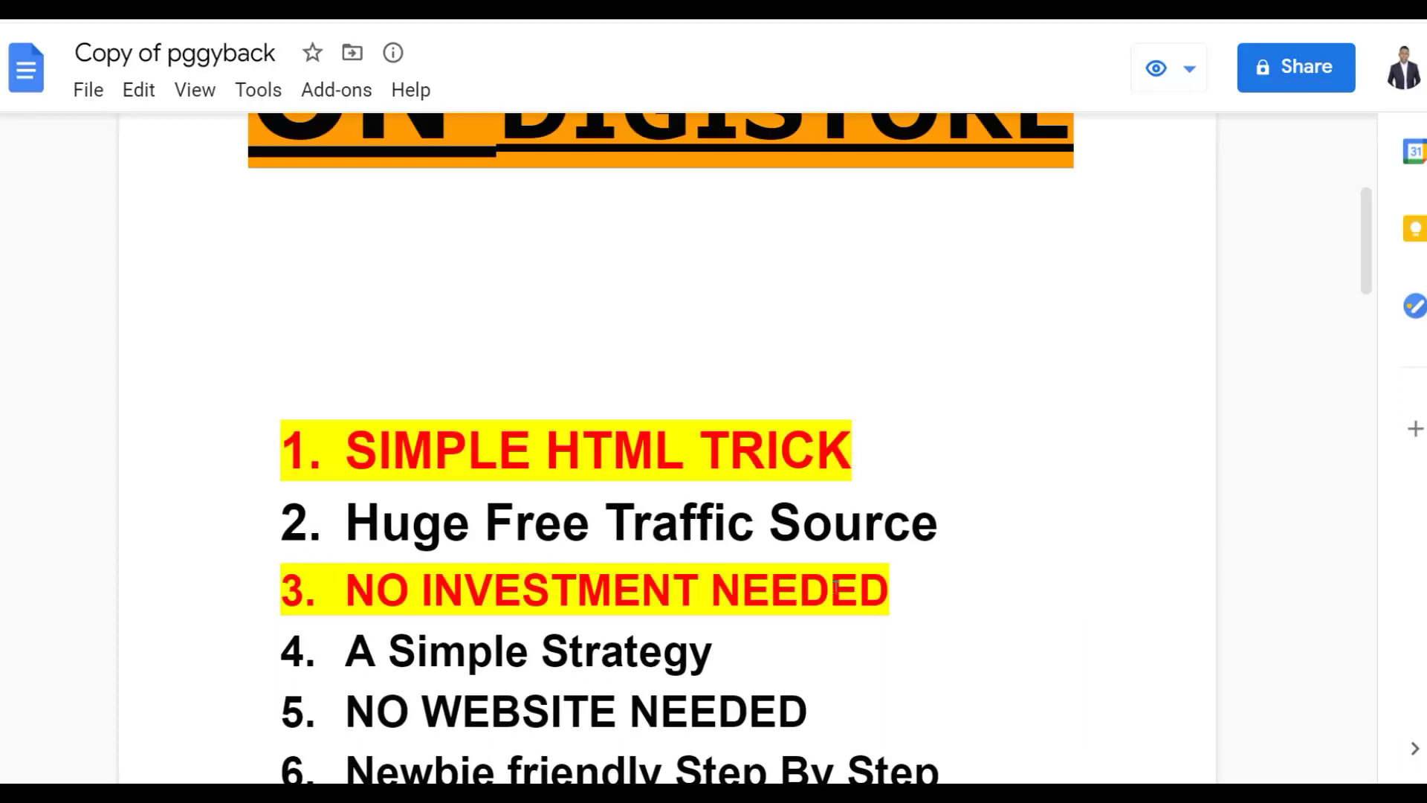
scroll(834, 584, down, 1)
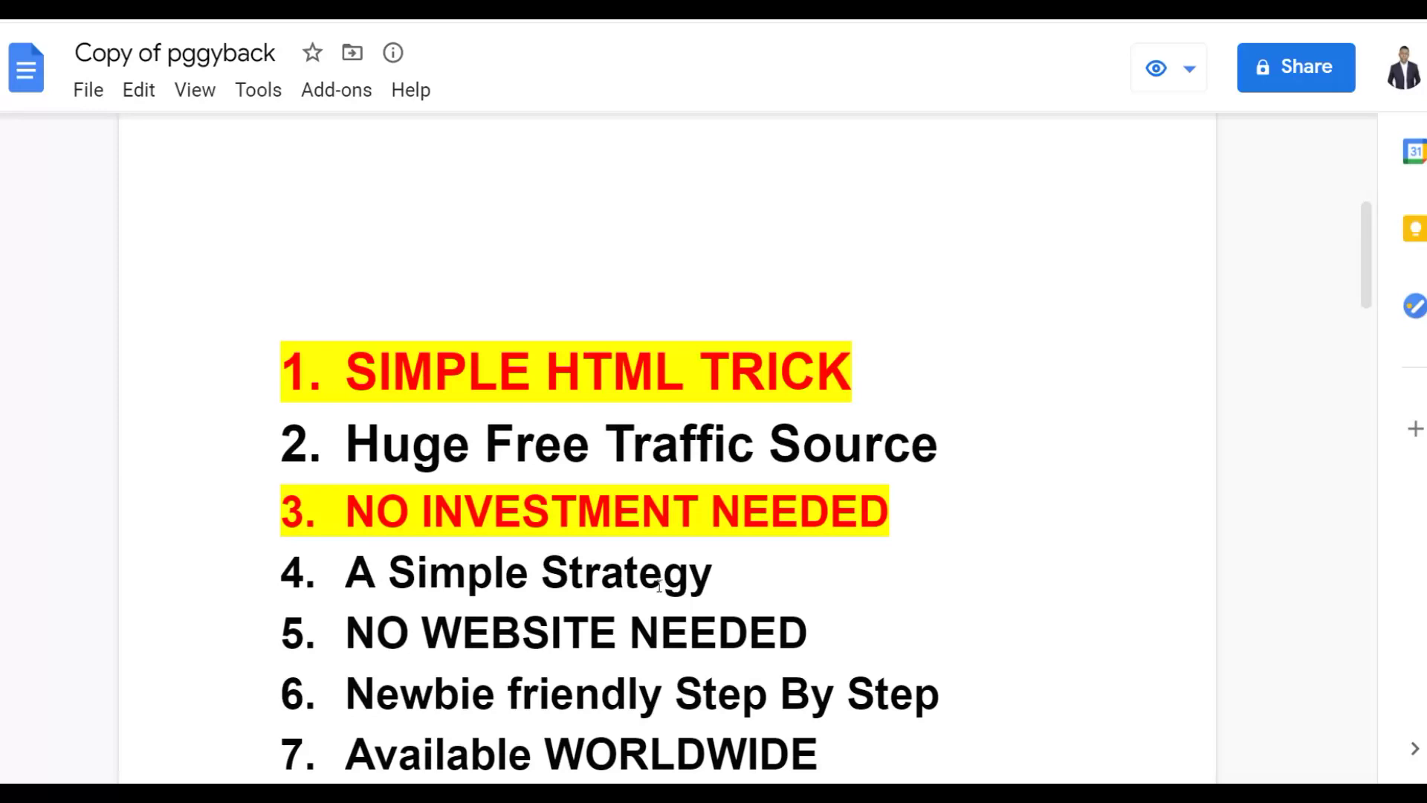
scroll(526, 503, down, 1)
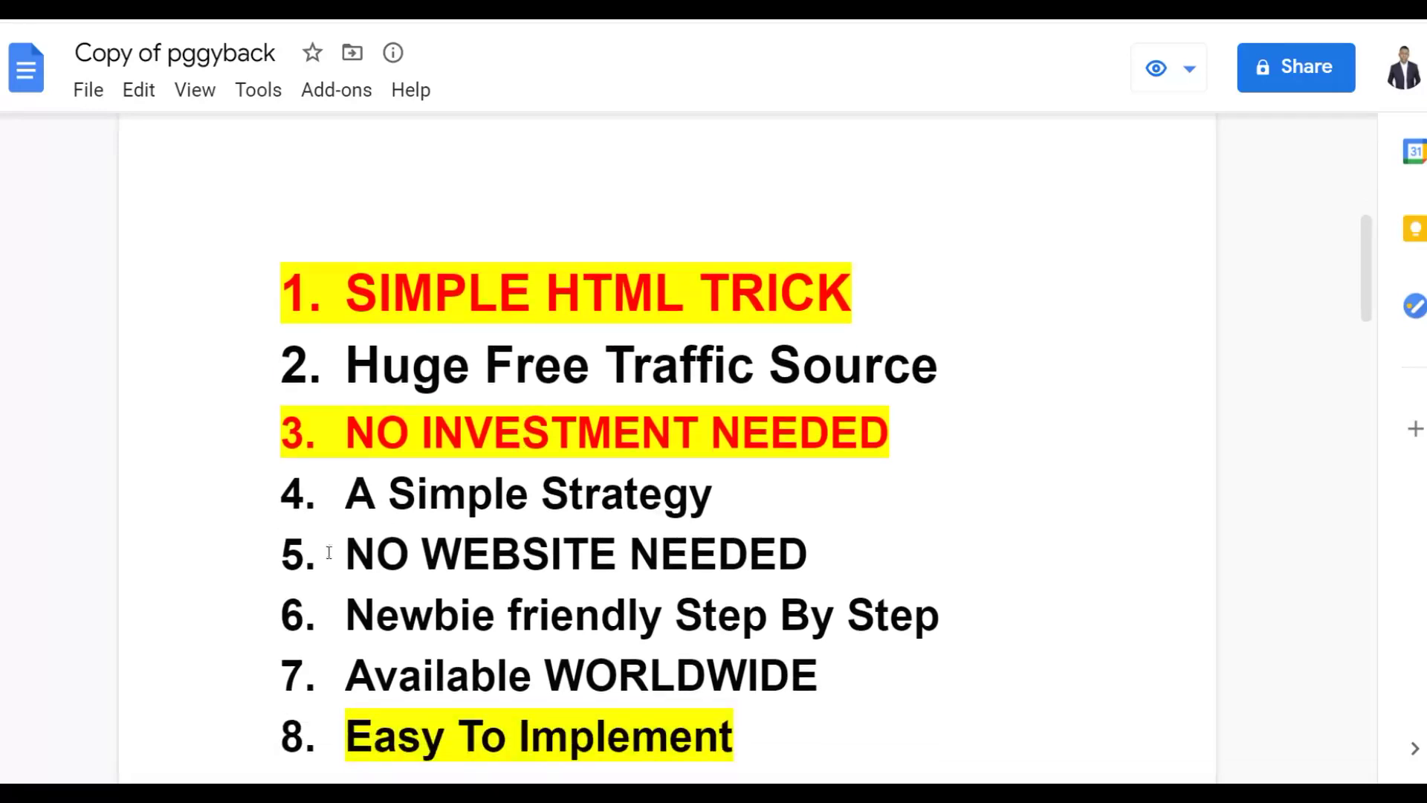
drag(339, 553, 697, 546)
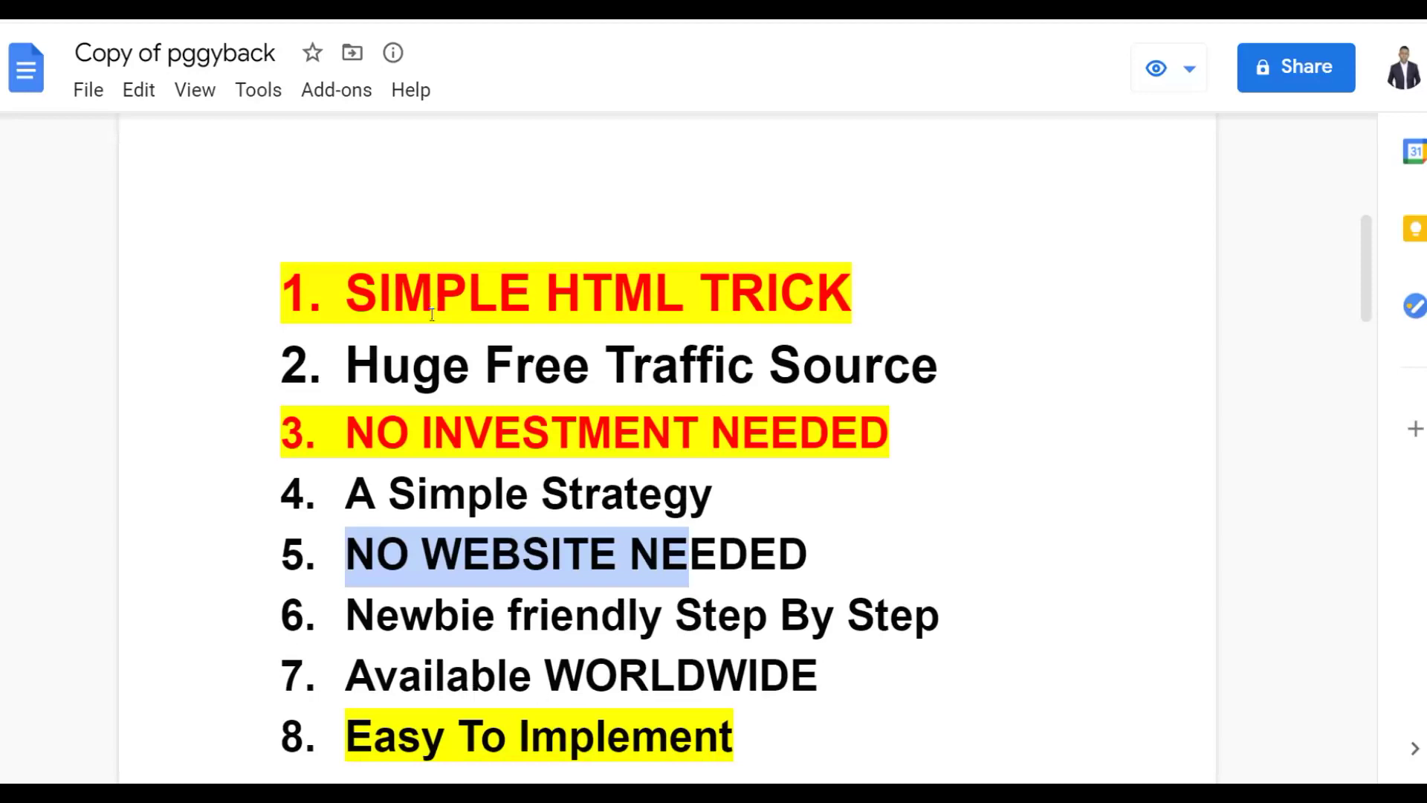
drag(546, 294, 807, 301)
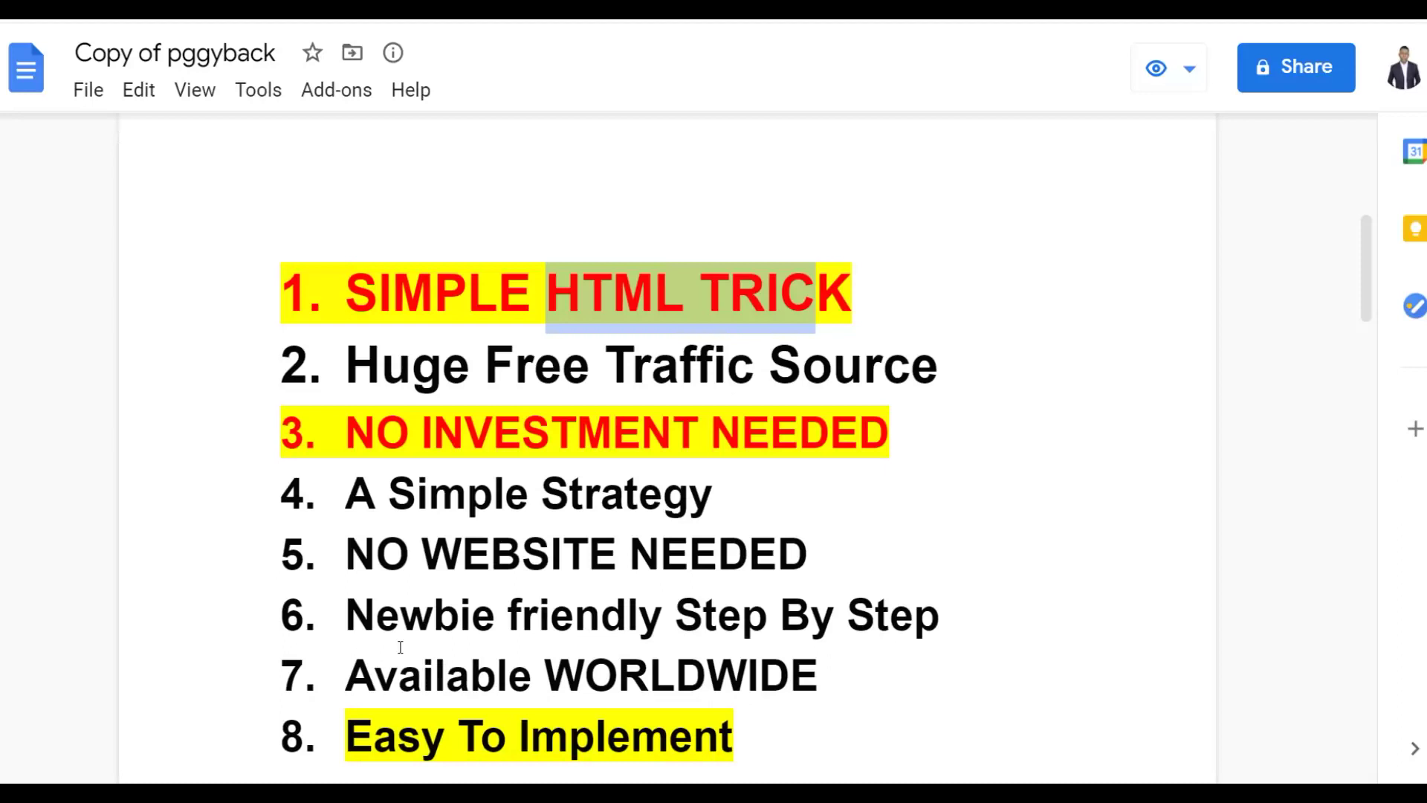
drag(347, 736, 627, 740)
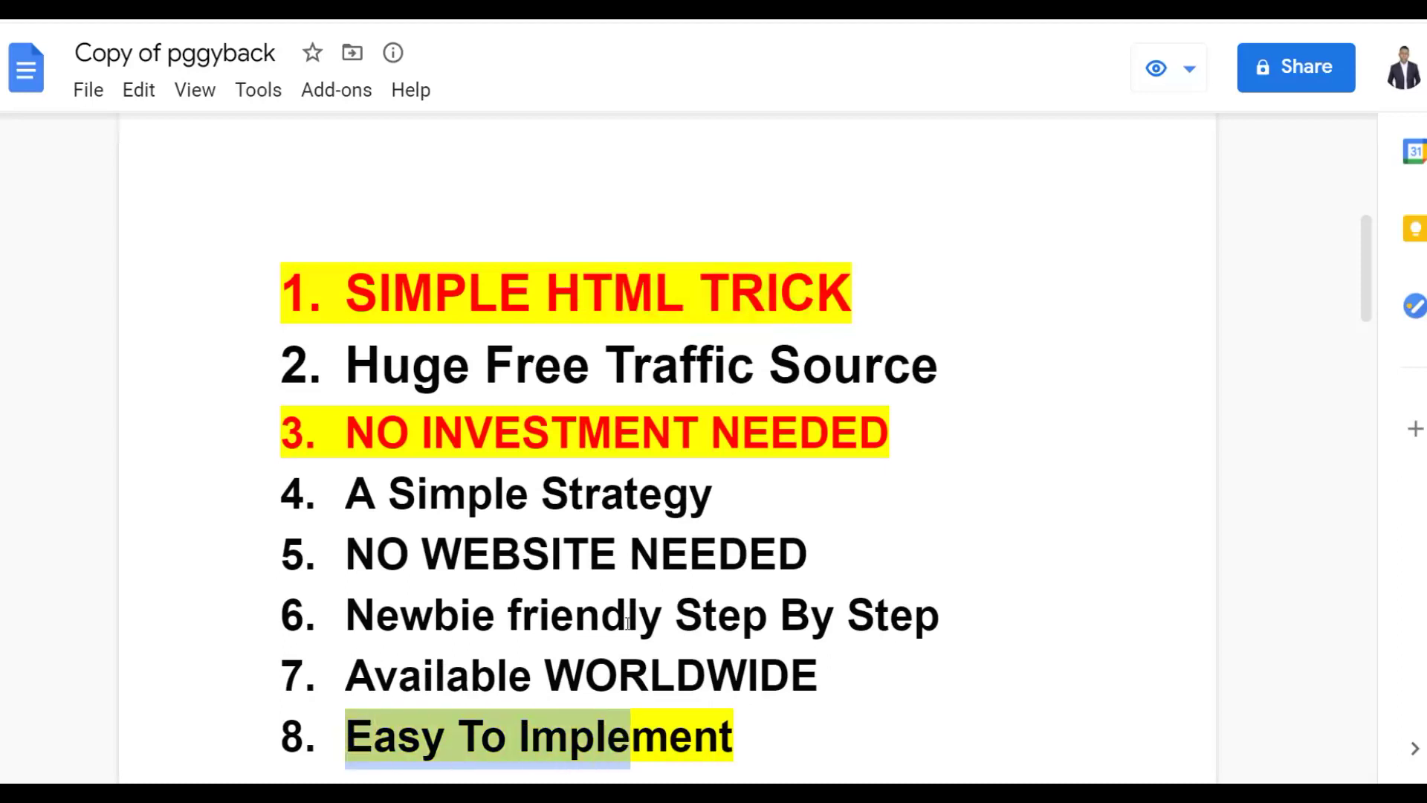
- Scroll down through the channel's playlist shelves and upload rows
scroll(572, 493, down, 7)
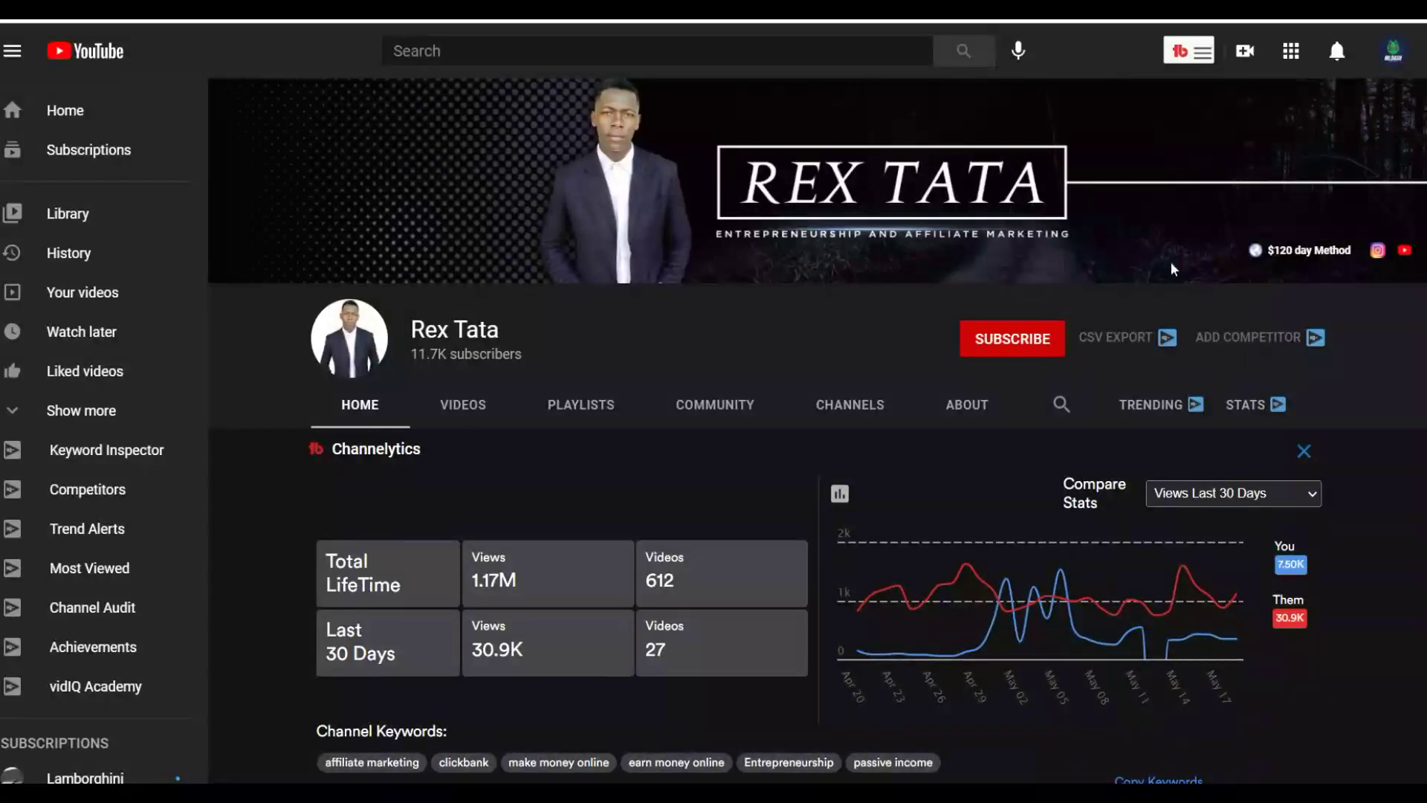
scroll(1172, 266, down, 5)
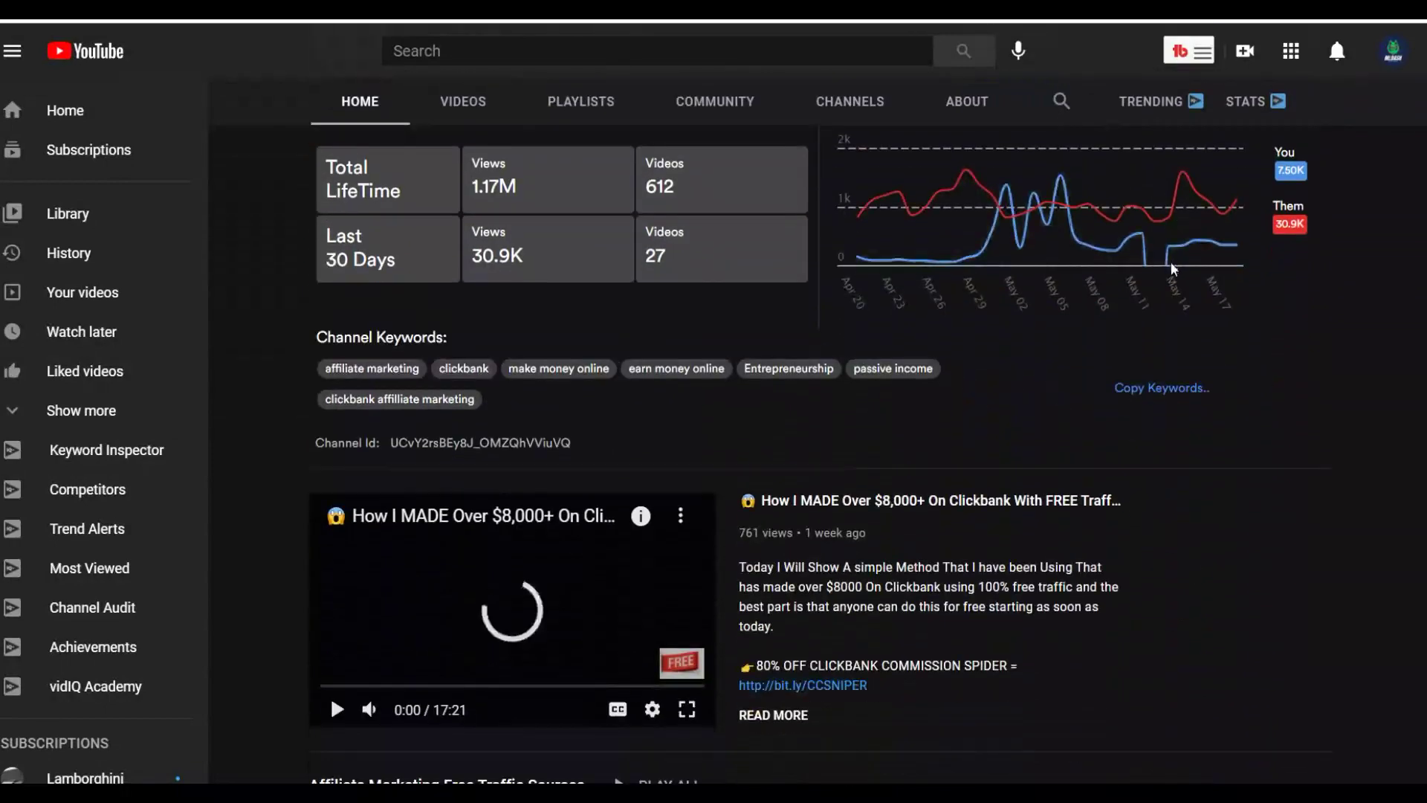
scroll(1171, 269, down, 6)
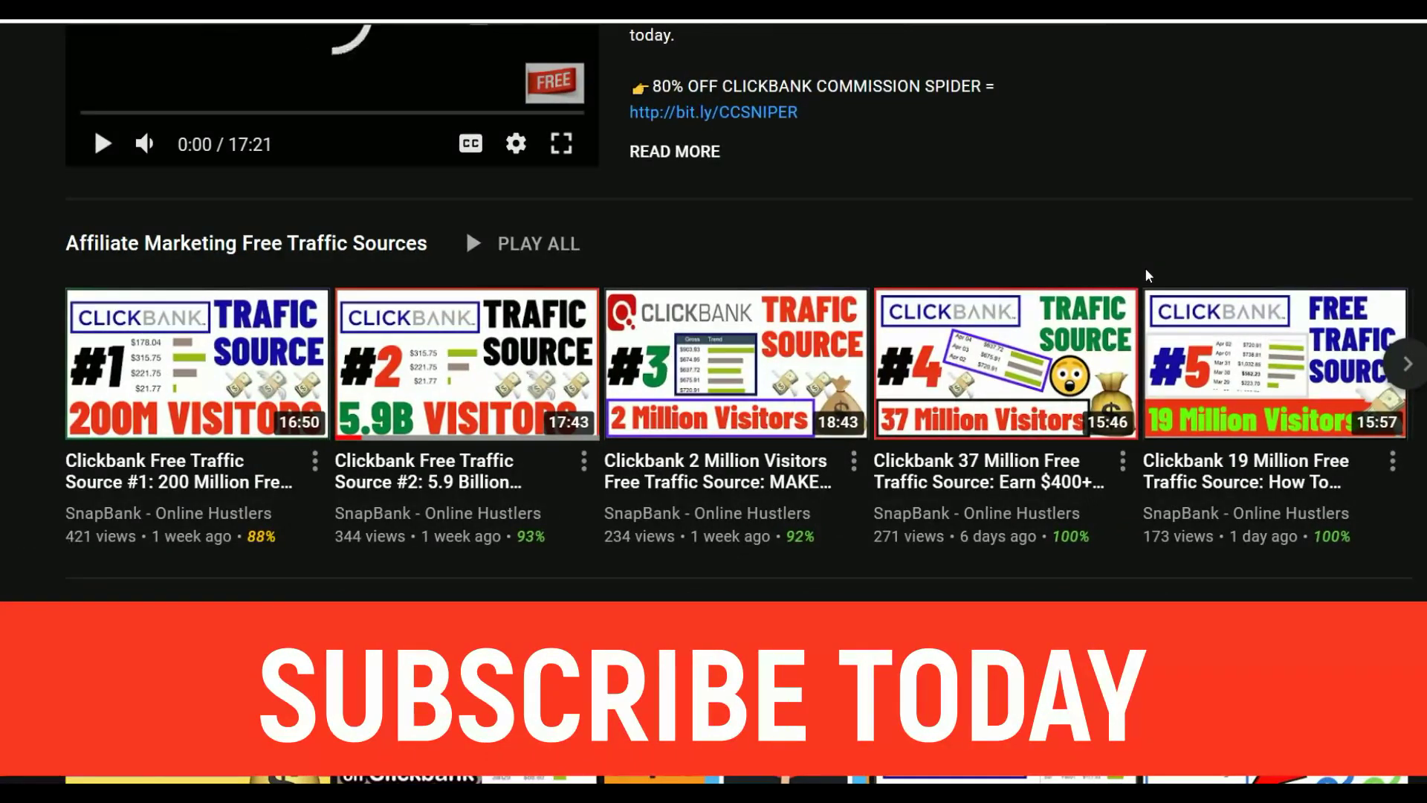
scroll(1098, 238, down, 1)
scroll(1099, 238, down, 6)
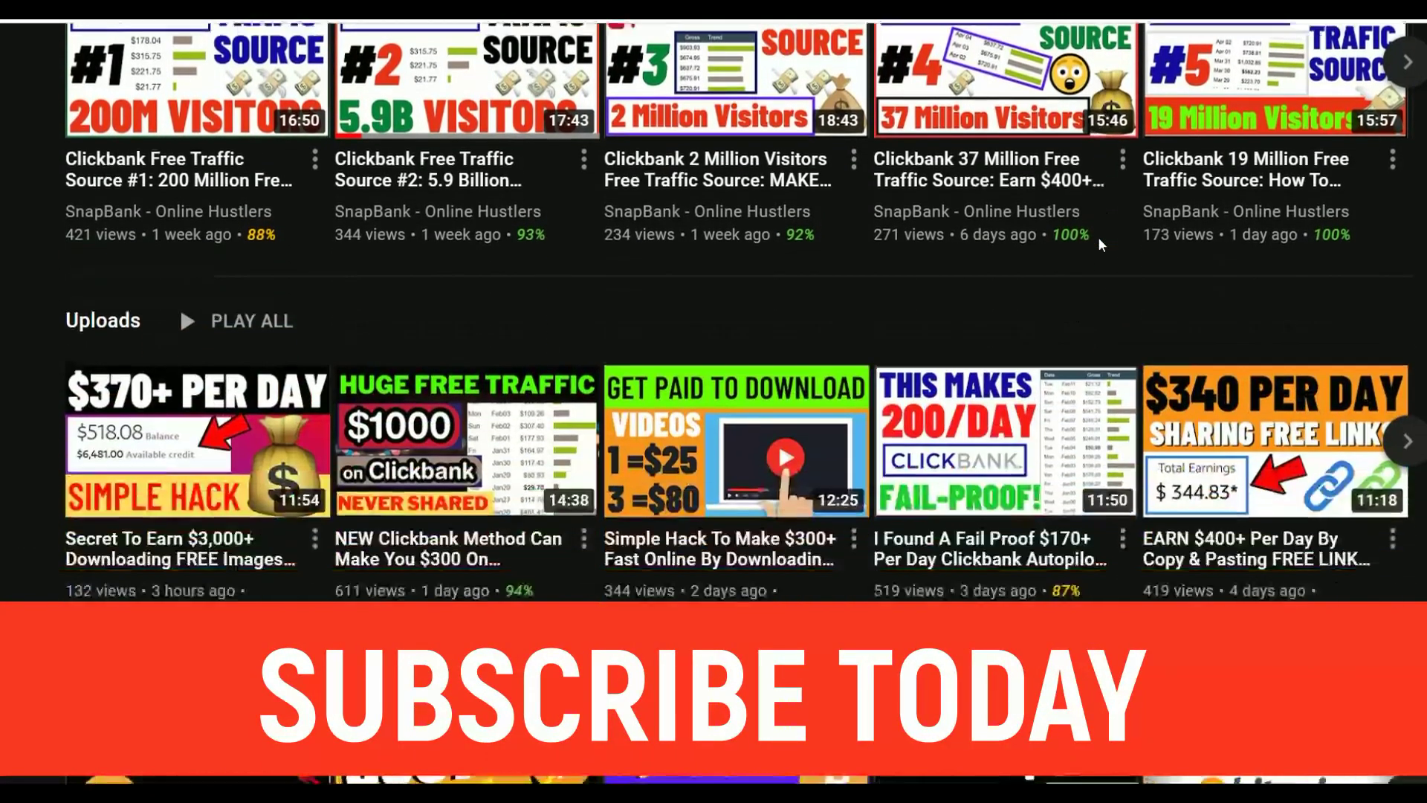
scroll(1099, 242, down, 2)
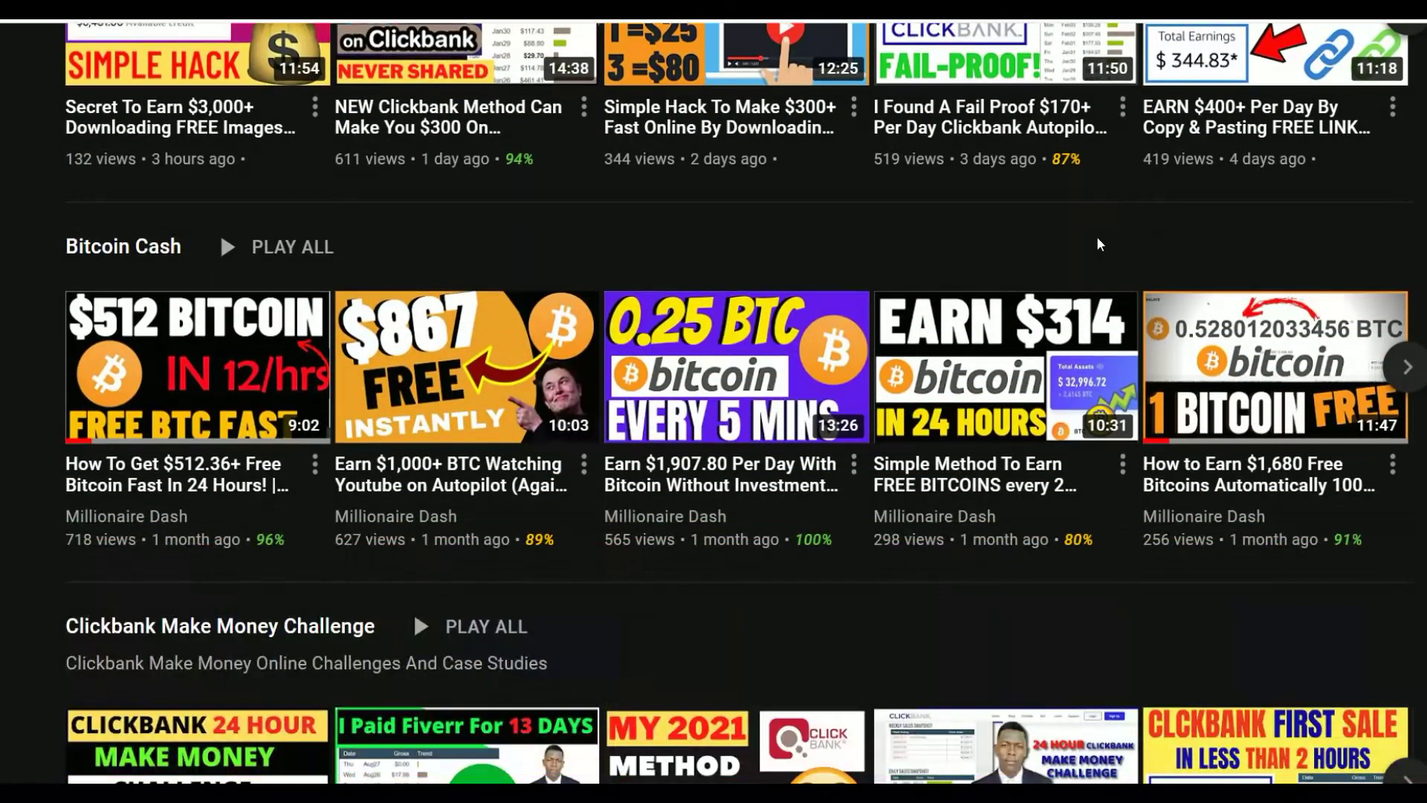
scroll(1098, 242, down, 3)
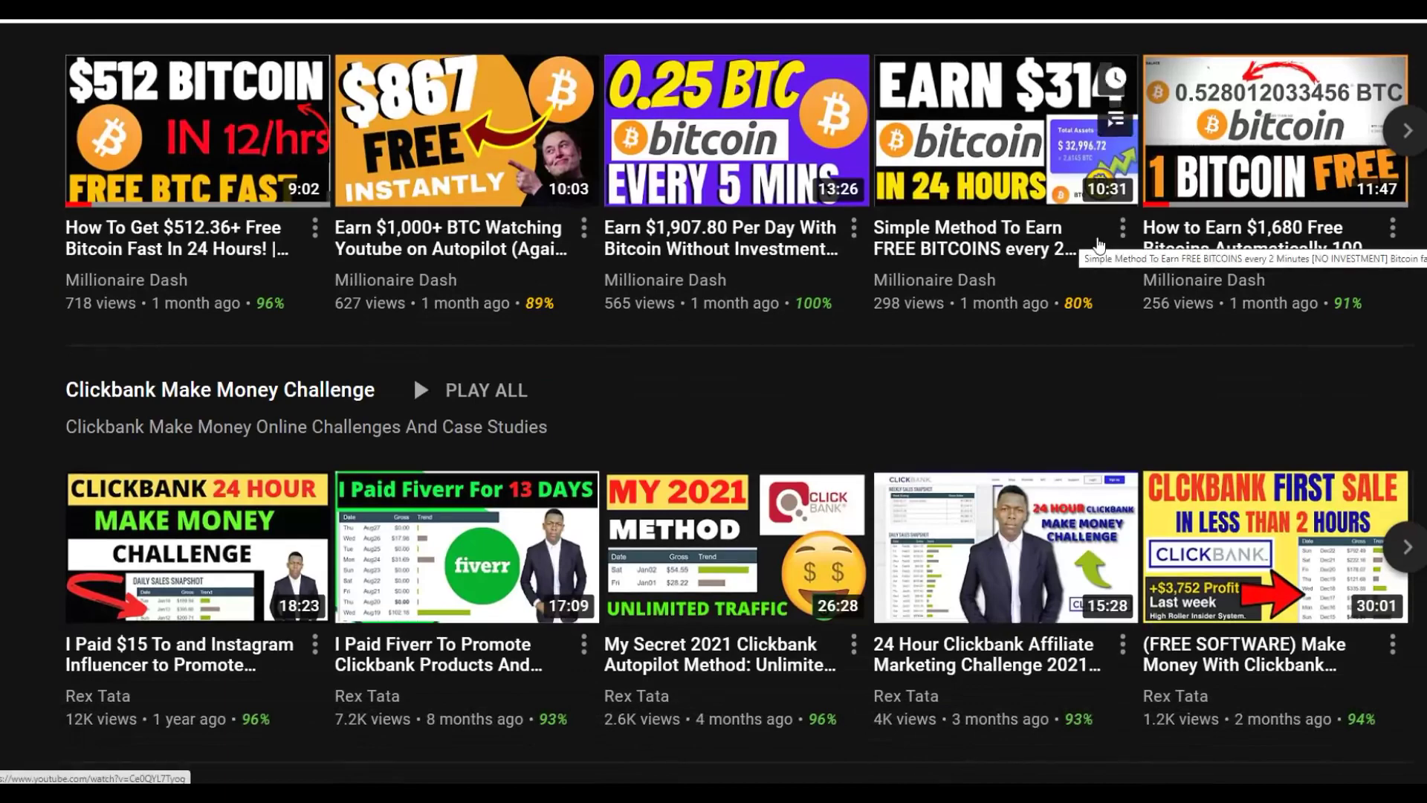
scroll(1098, 243, down, 3)
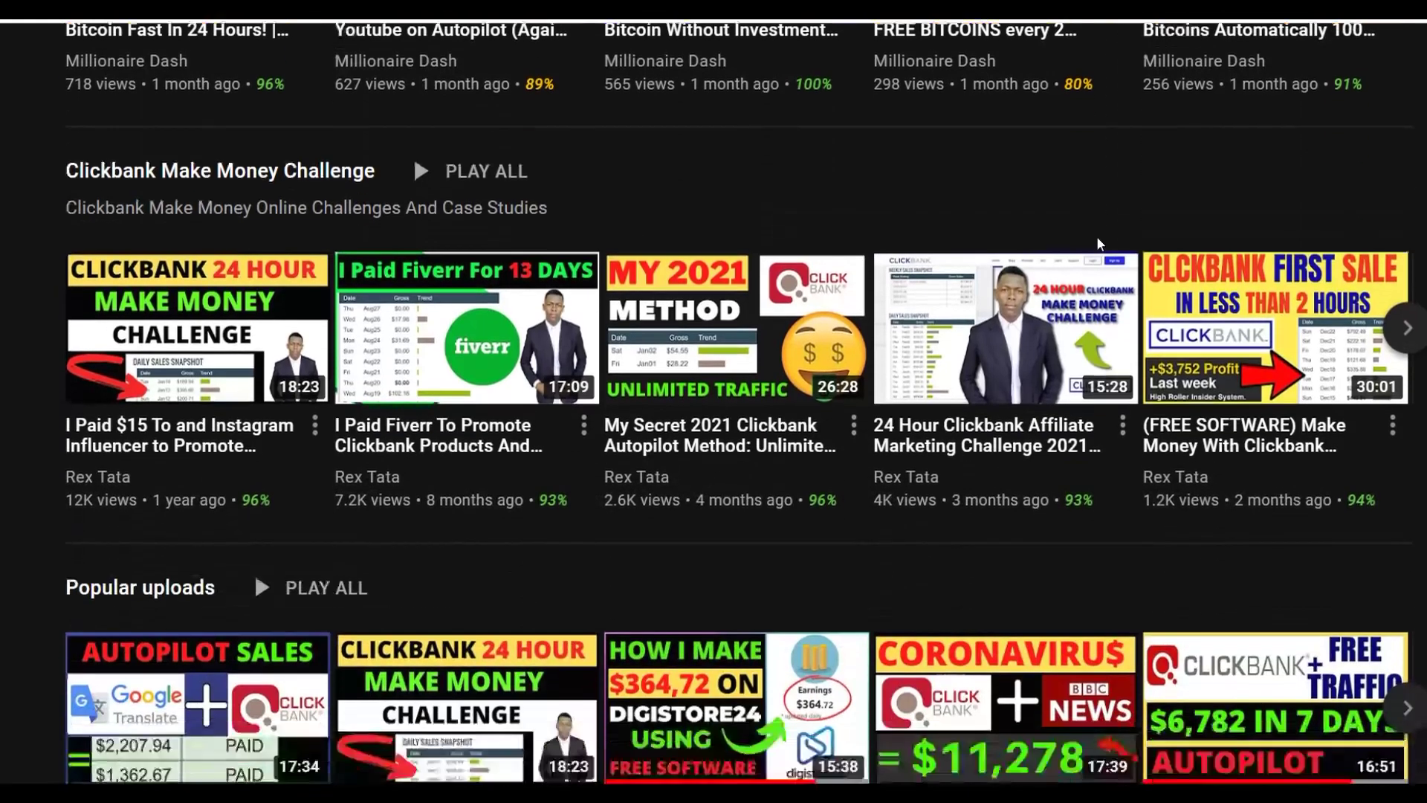
scroll(1098, 243, down, 4)
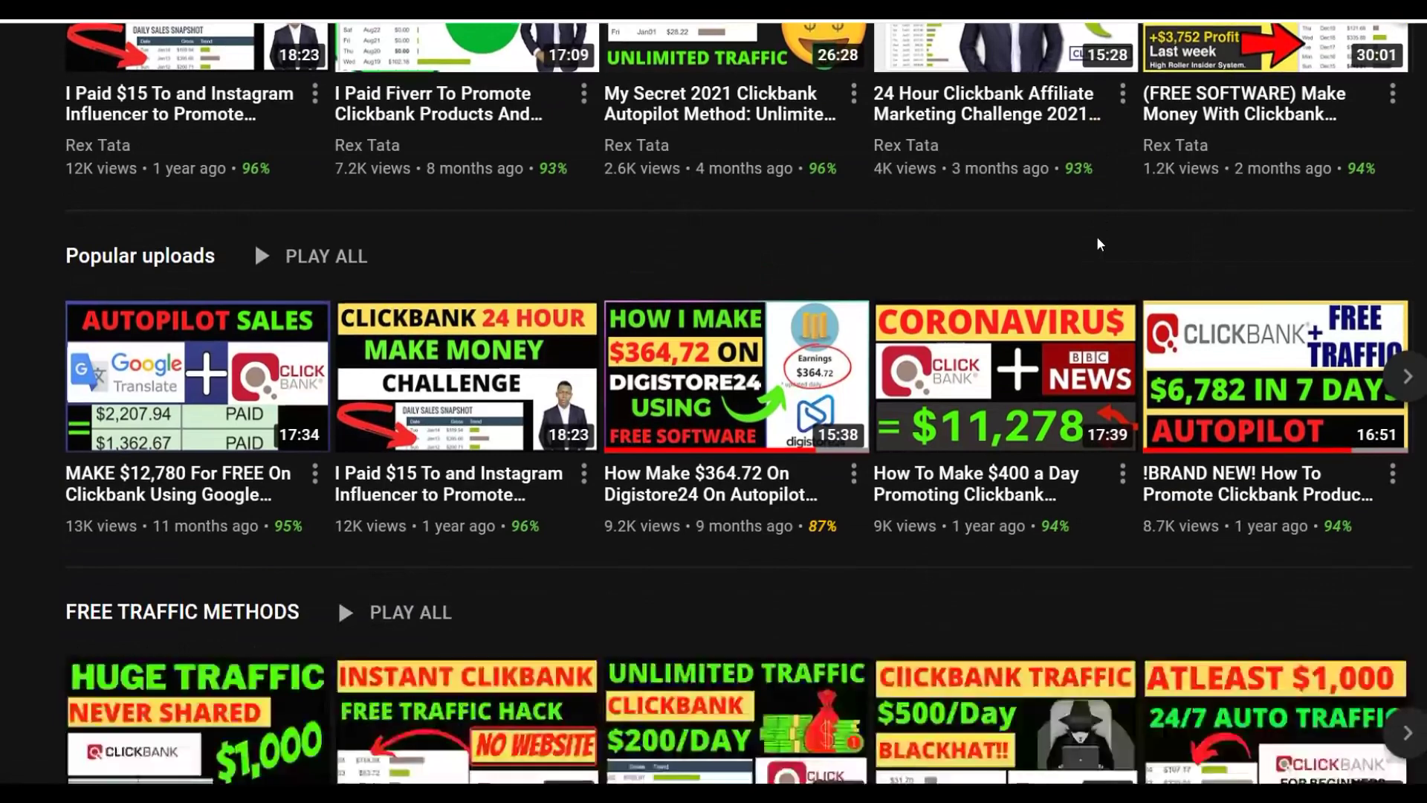
scroll(1099, 244, down, 2)
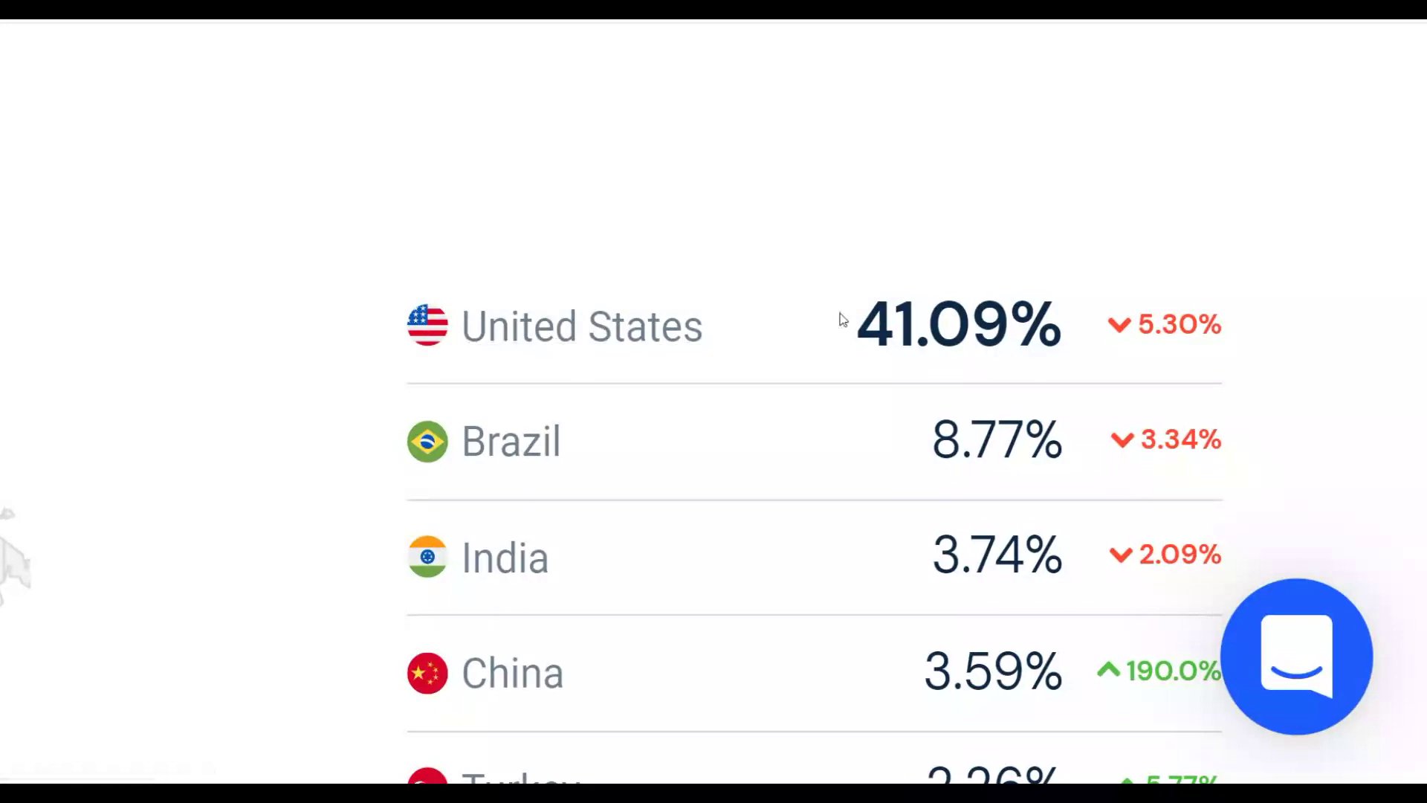
- Scroll through Similarweb's engagement figures (1.19B visits, 47.93% bounce rate) and country traffic shares
scroll(1081, 278, up, 1)
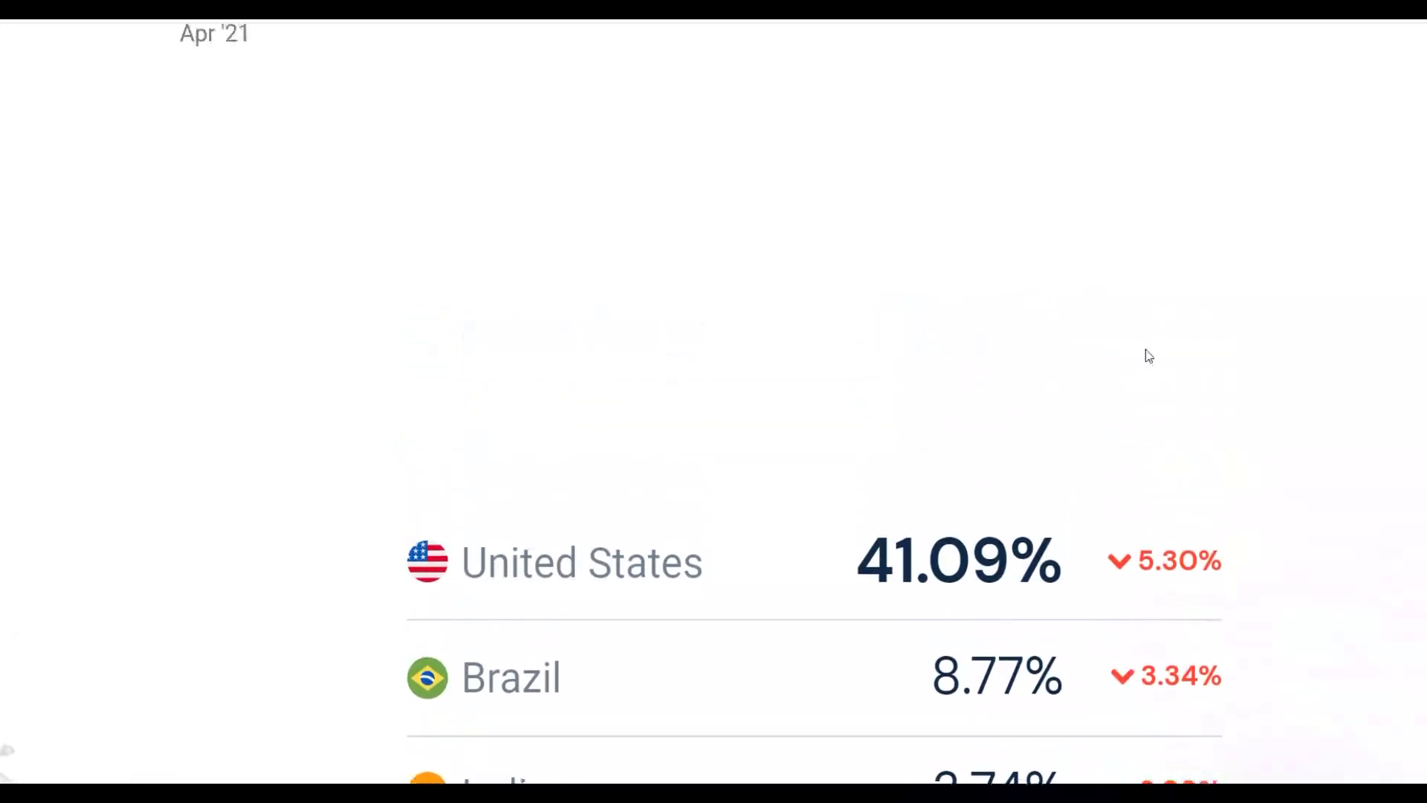
scroll(1147, 354, up, 4)
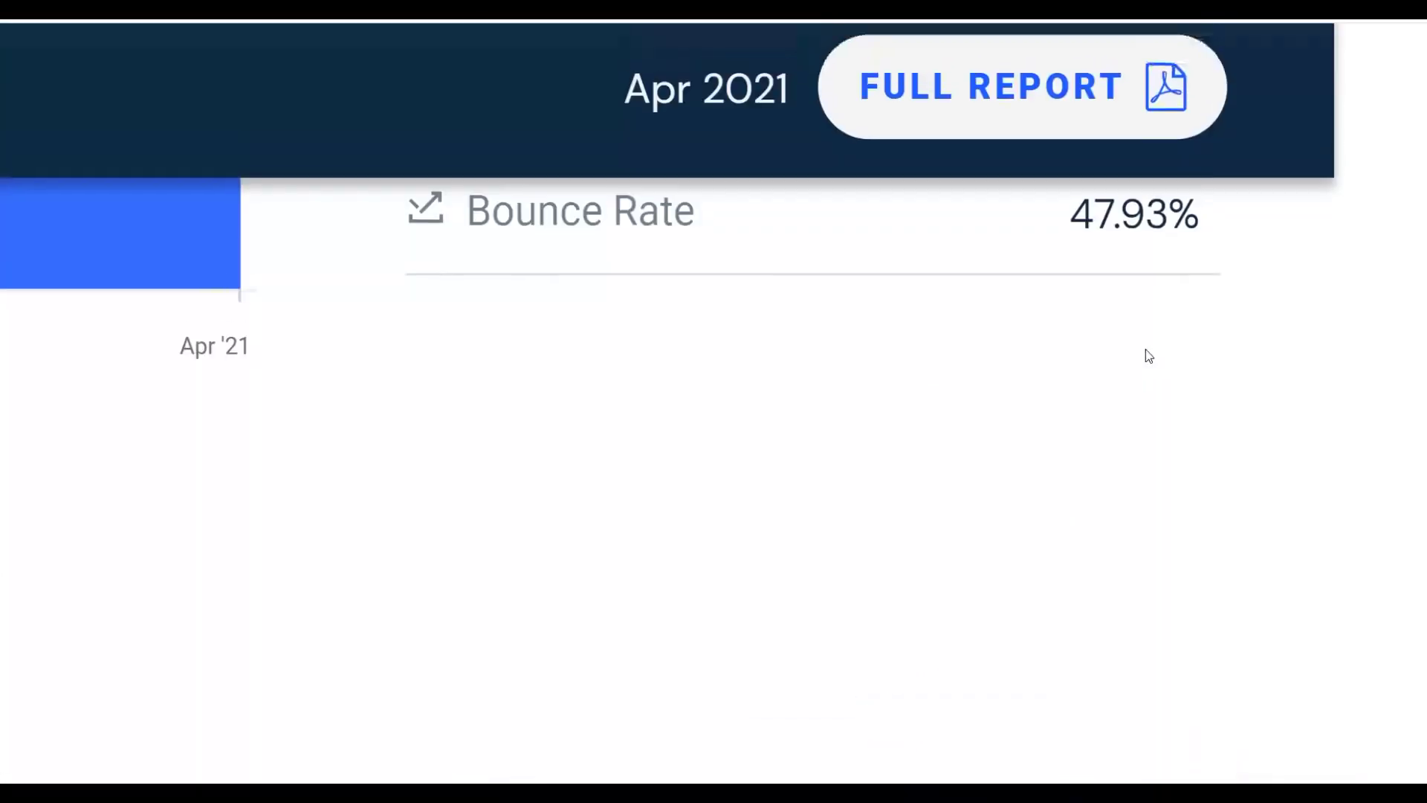
scroll(1143, 364, up, 5)
scroll(1145, 369, up, 5)
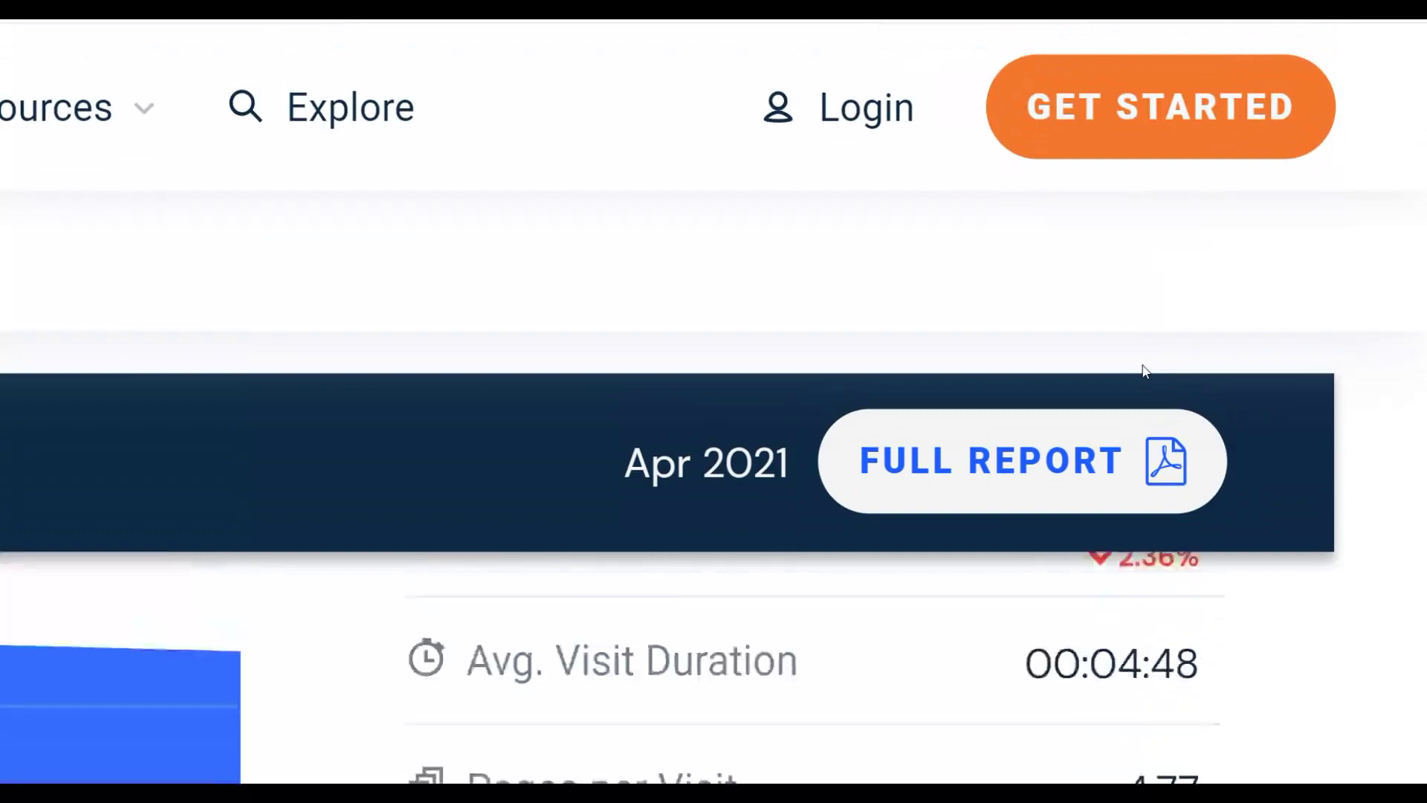
scroll(1233, 367, down, 3)
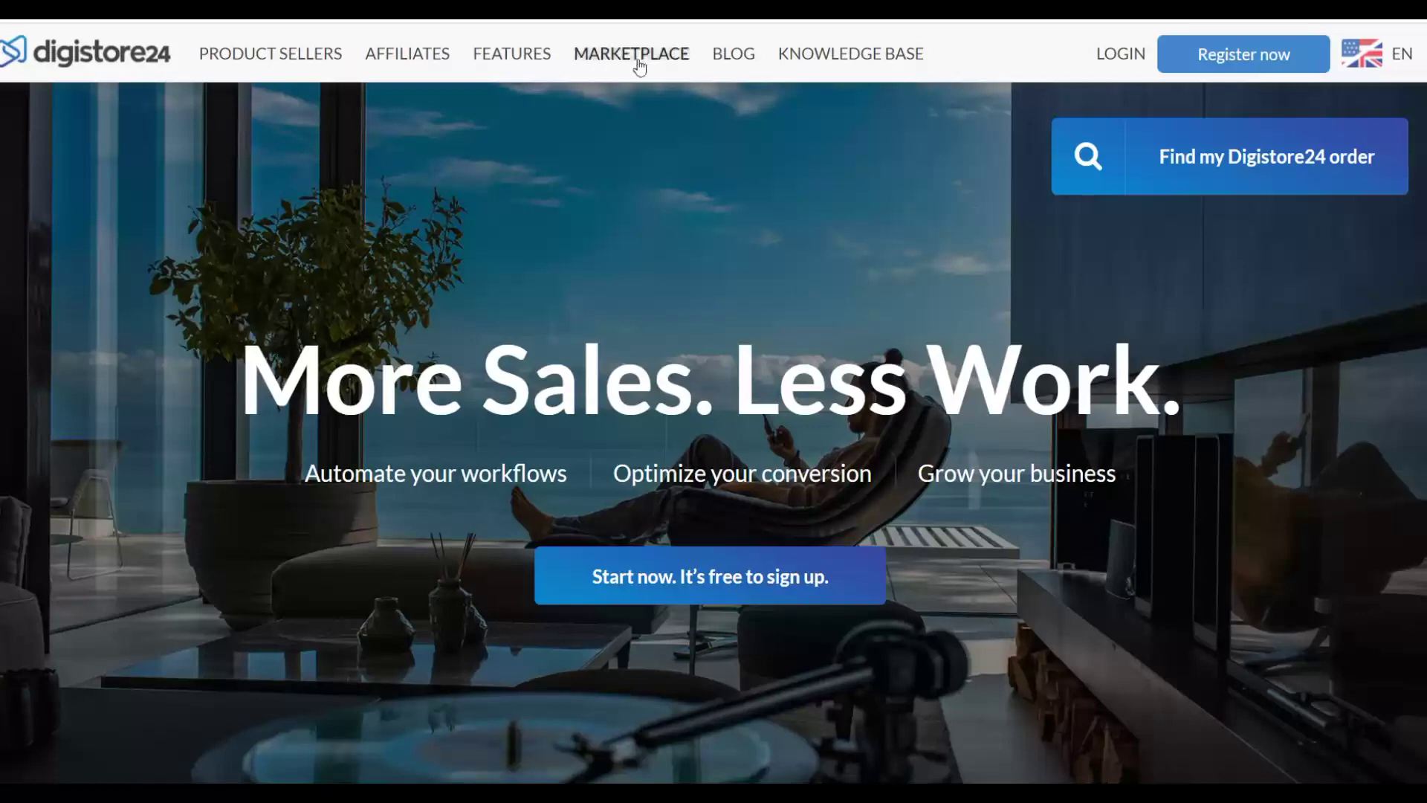
- Open the Digistore24 marketplace, browse its 308 listings led by Meticore, then return to the search form
click(607, 68)
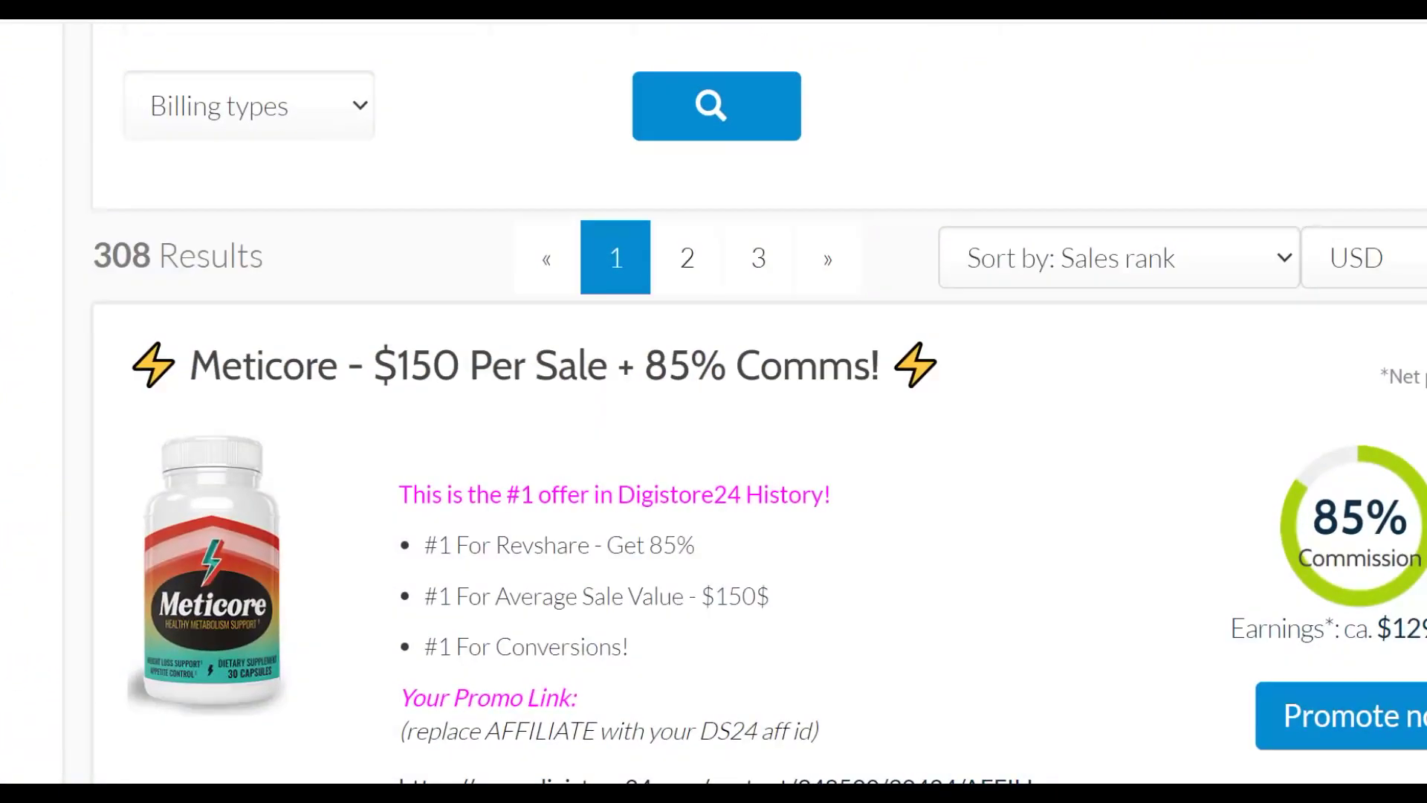
scroll(743, 409, down, 10)
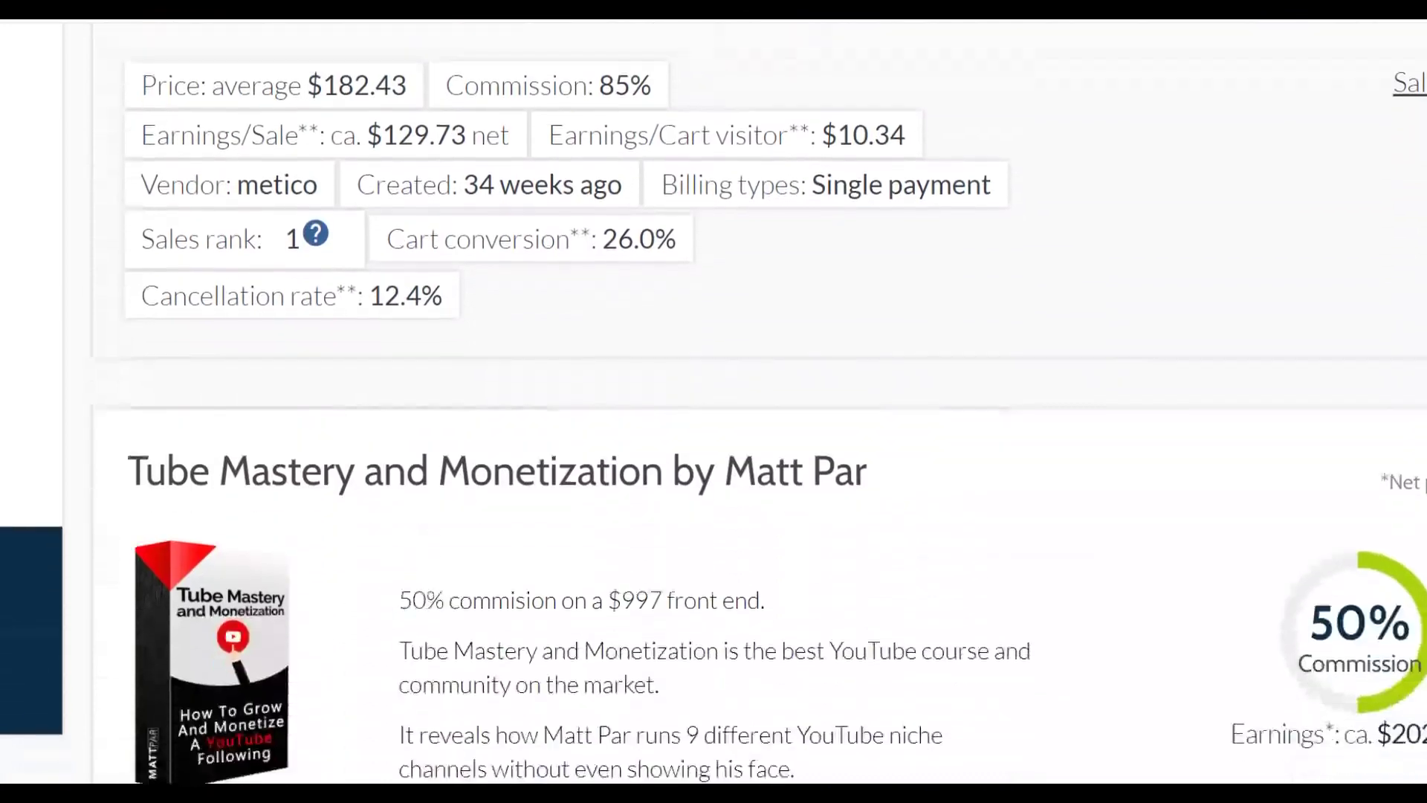
scroll(713, 401, down, 1)
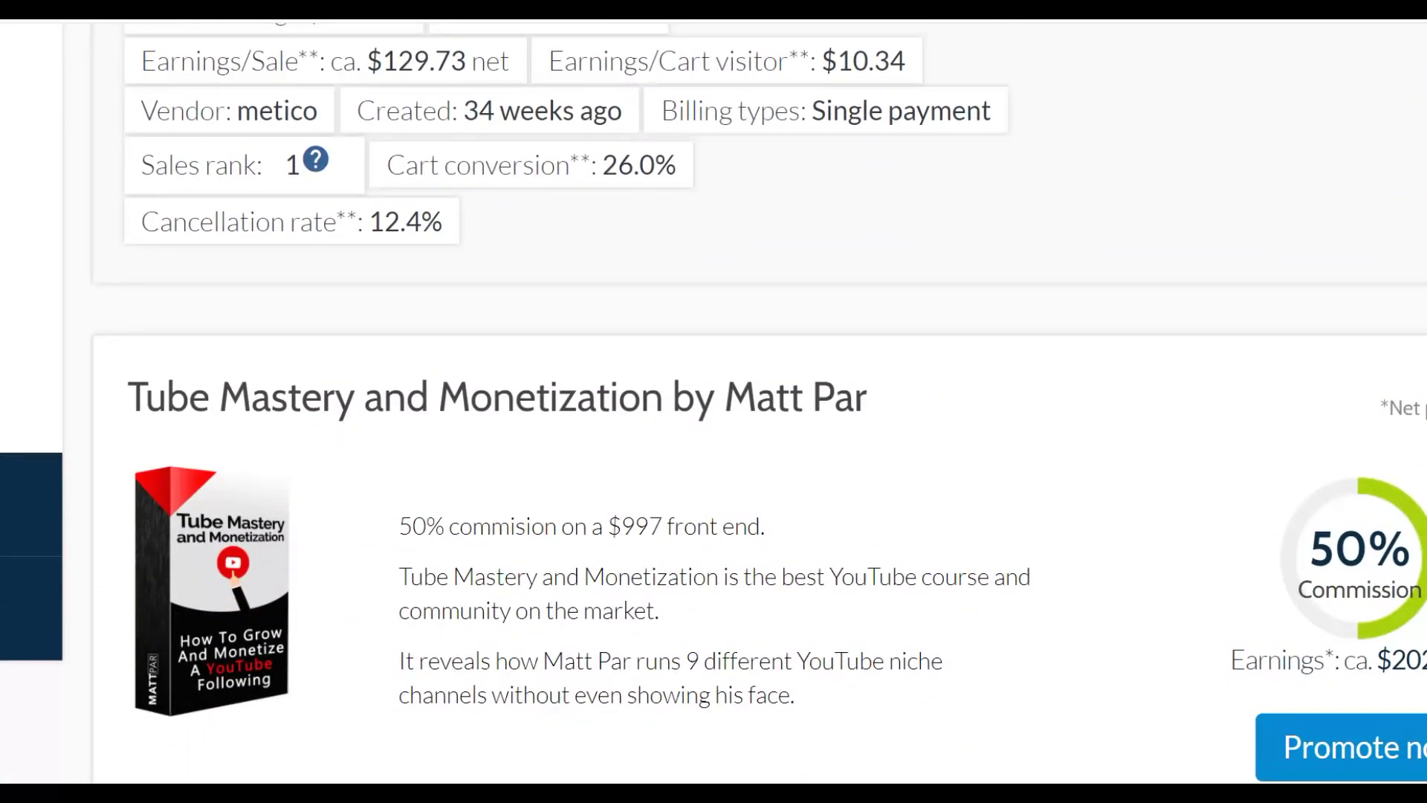
scroll(714, 401, down, 8)
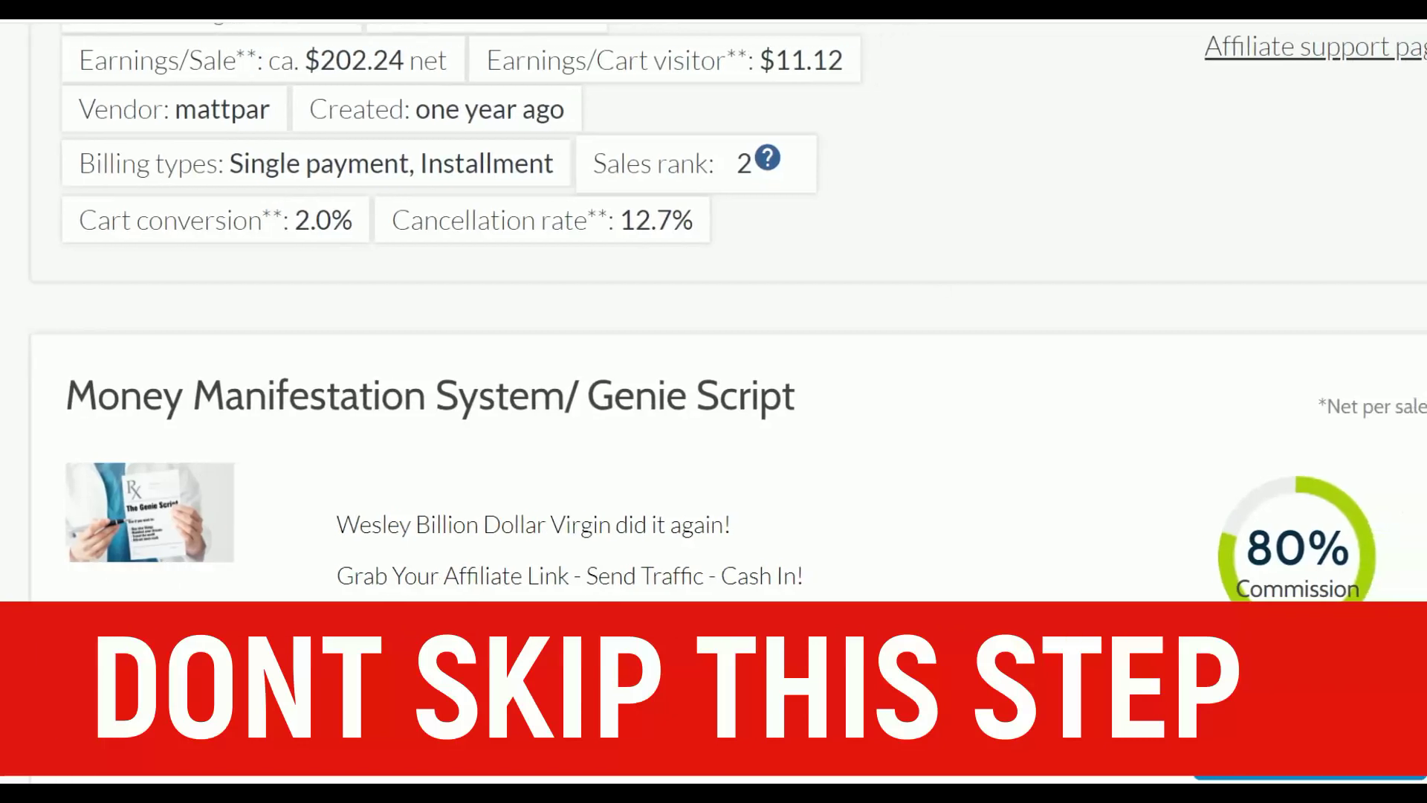
scroll(713, 402, down, 15)
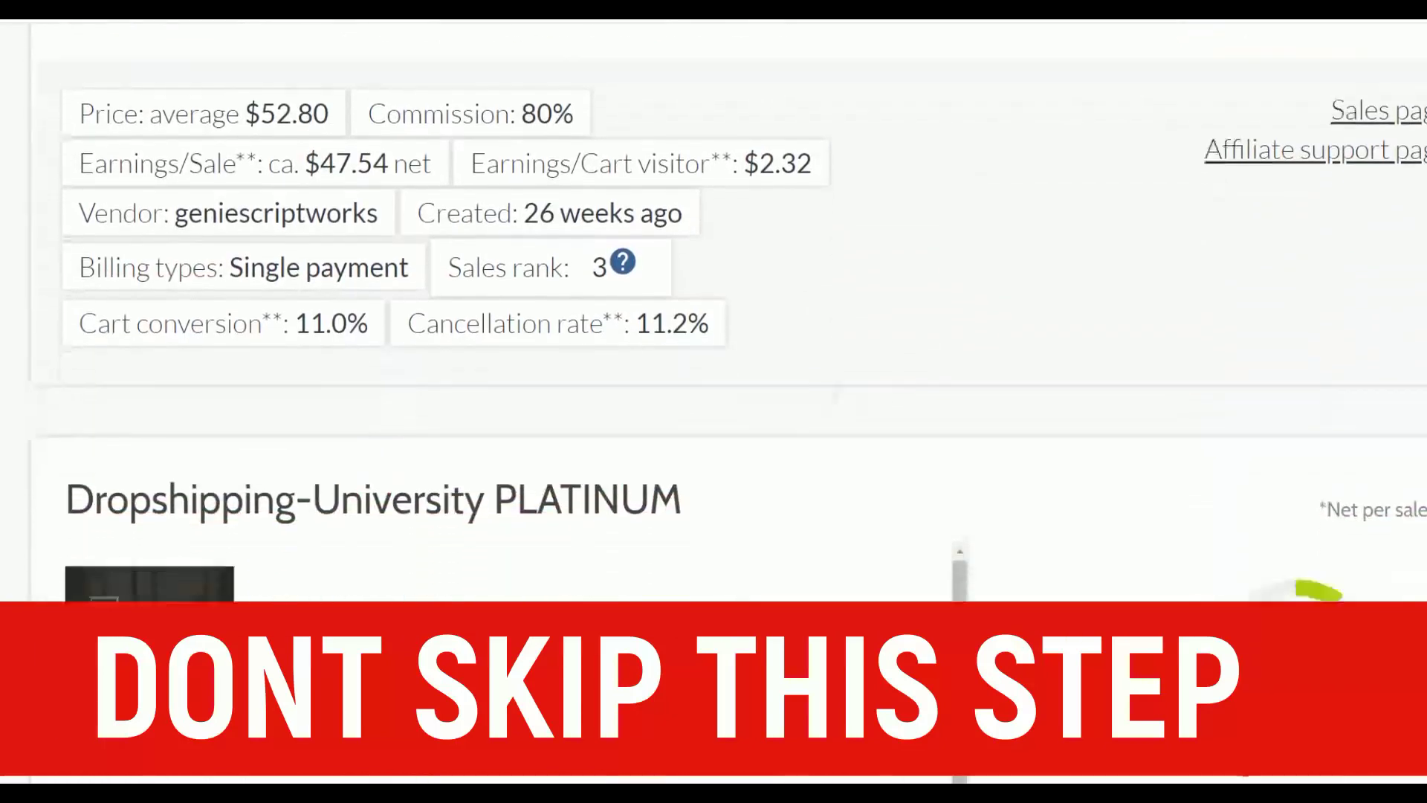
scroll(713, 401, down, 3)
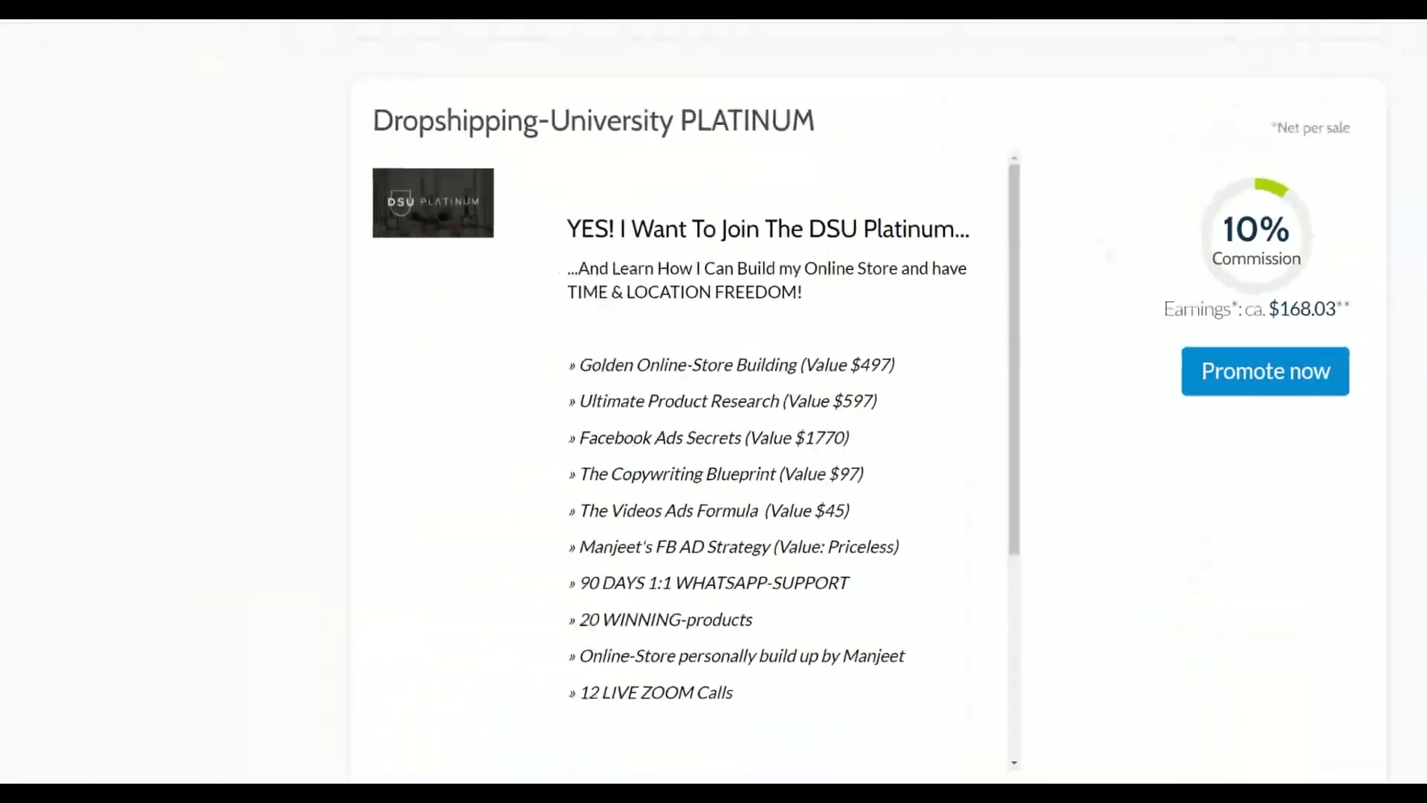
scroll(714, 401, up, 20)
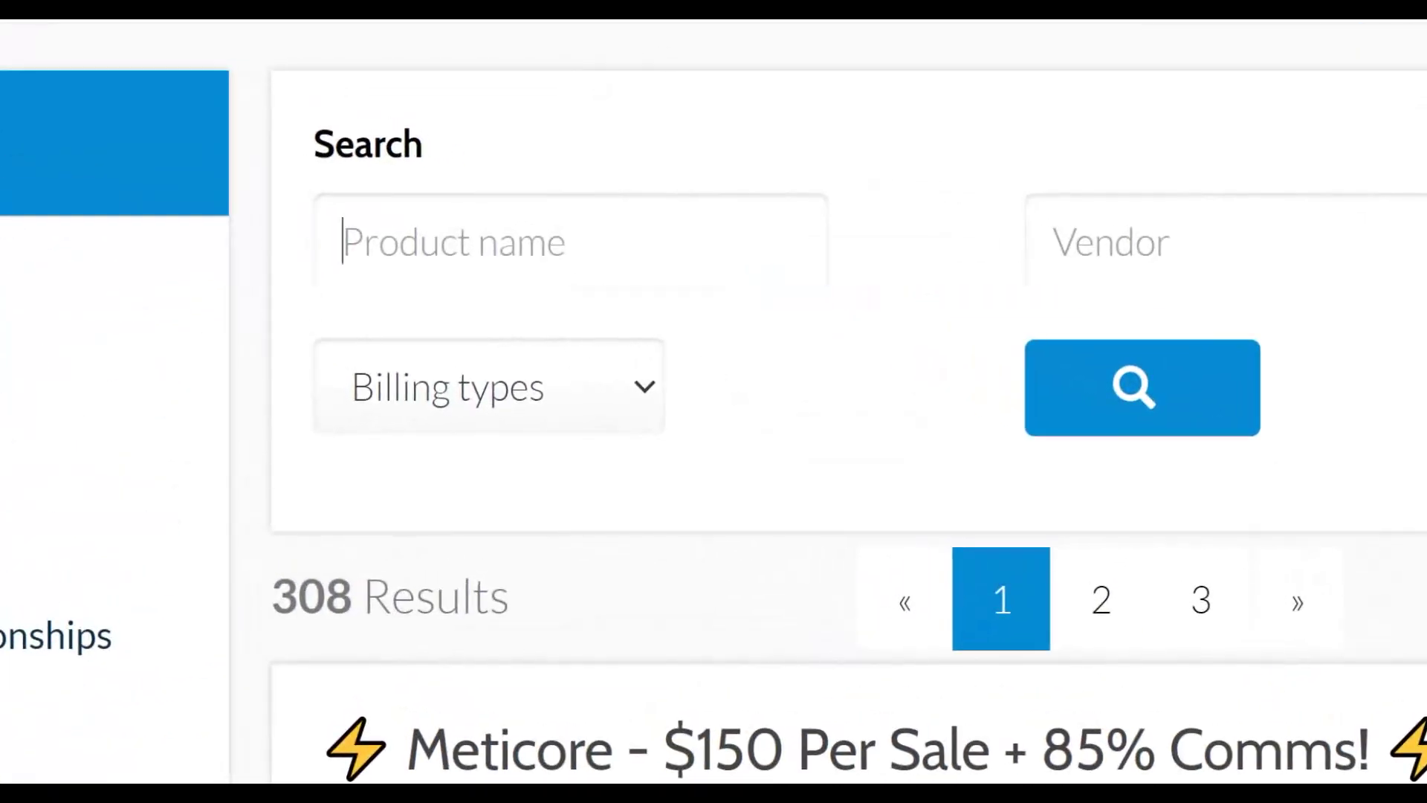
- Search the marketplace by product name for 'weight loss'
text(h)
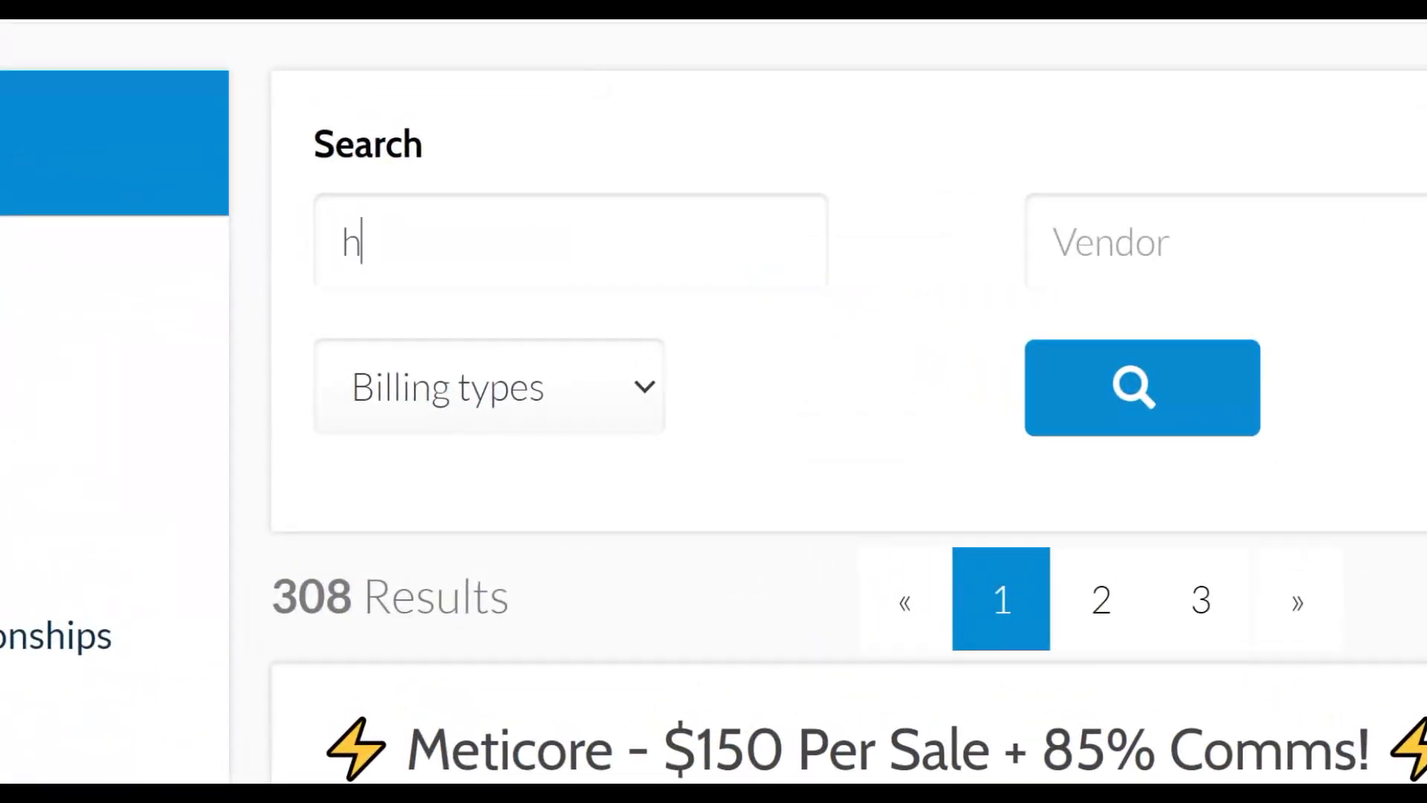
key(BackSpace)
text(weight)
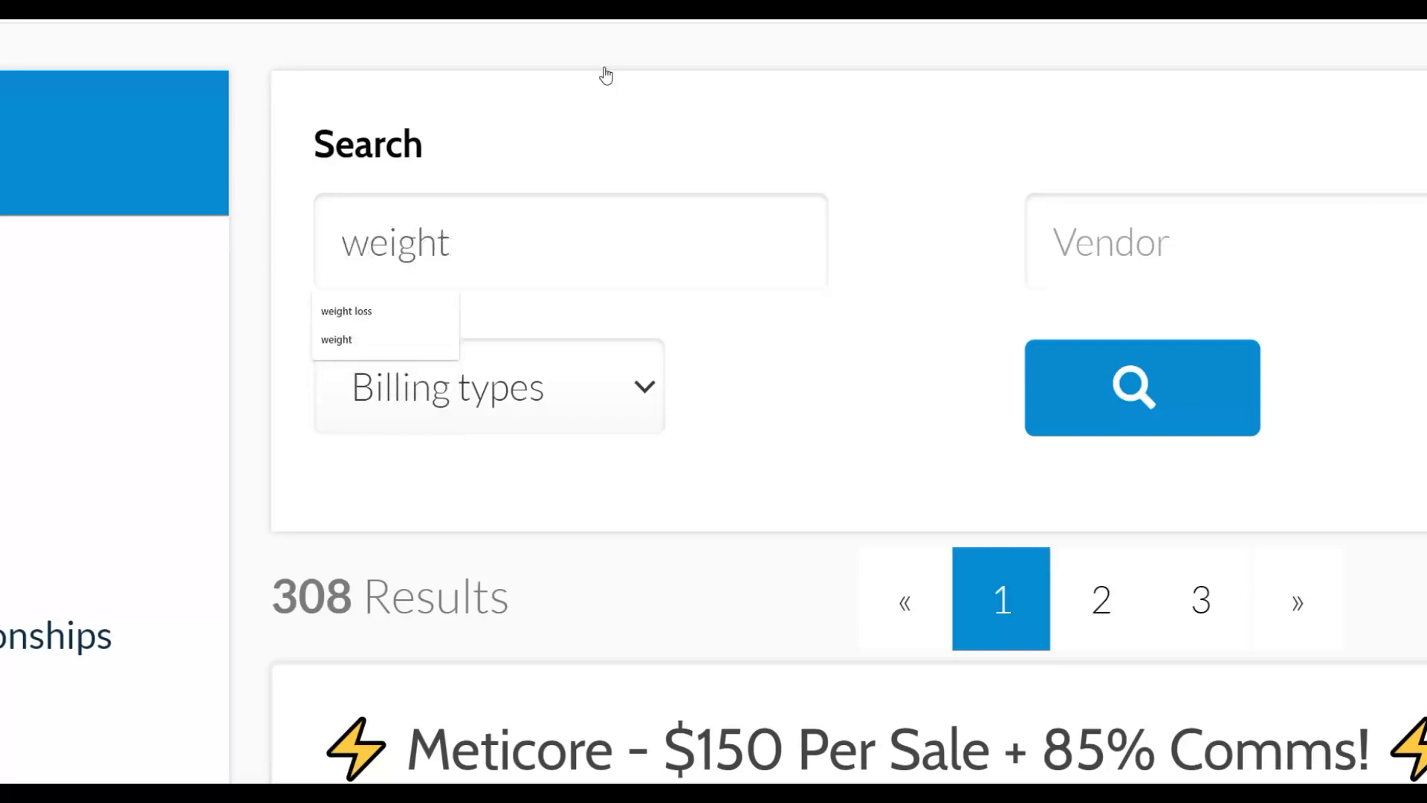
text(loss)
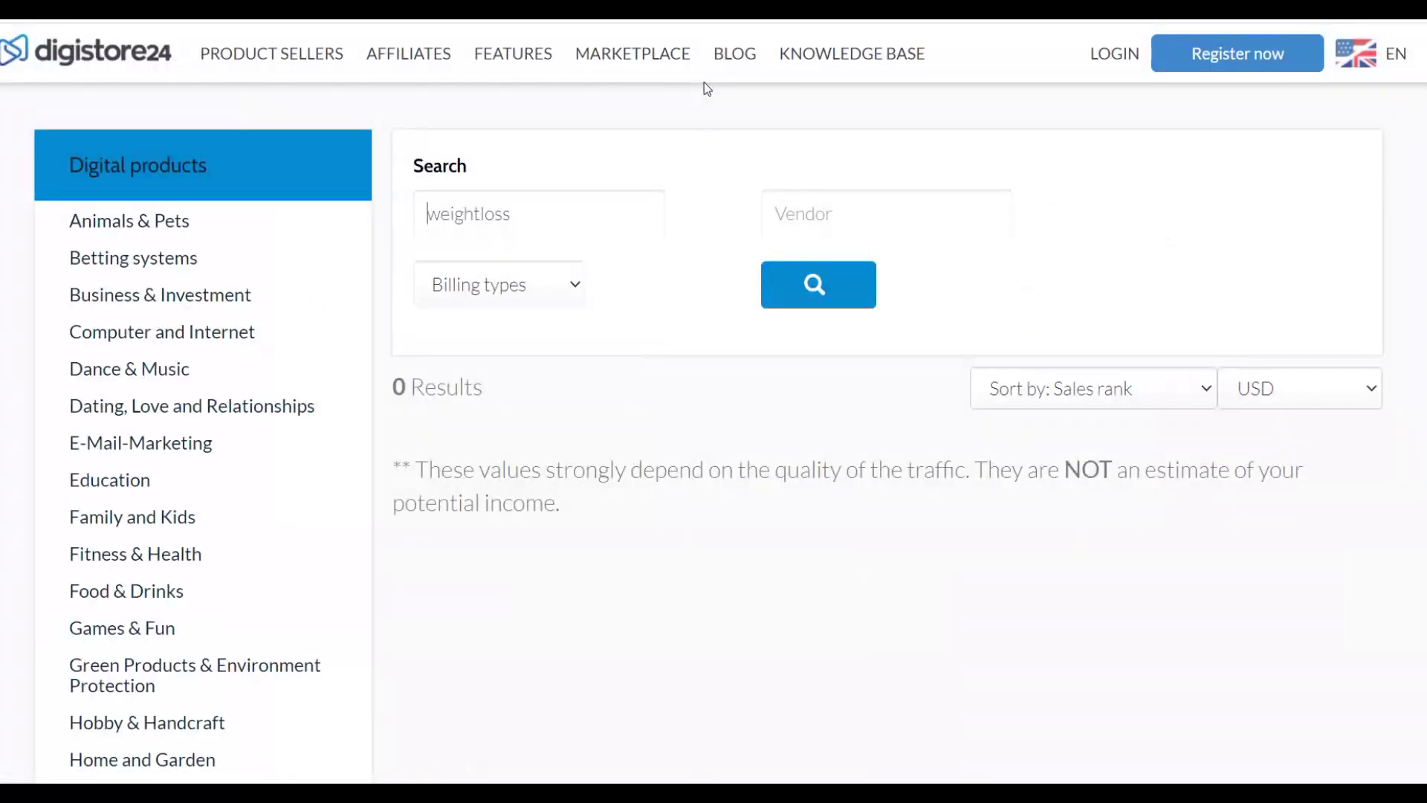
click(482, 214)
key(Return)
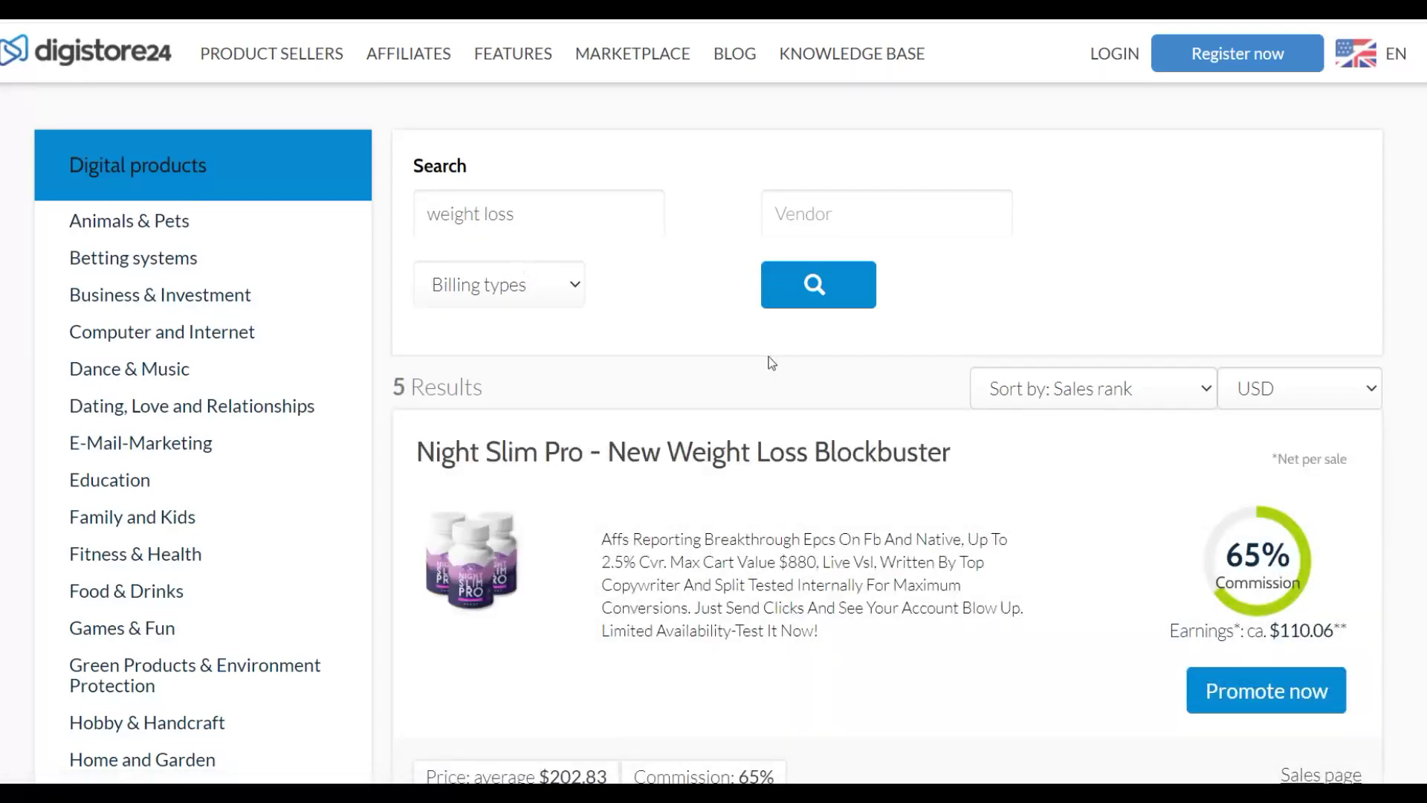
- Browse the 5 weight loss results led by Night Slim Pro and select the search text
scroll(771, 363, down, 5)
scroll(714, 401, down, 10)
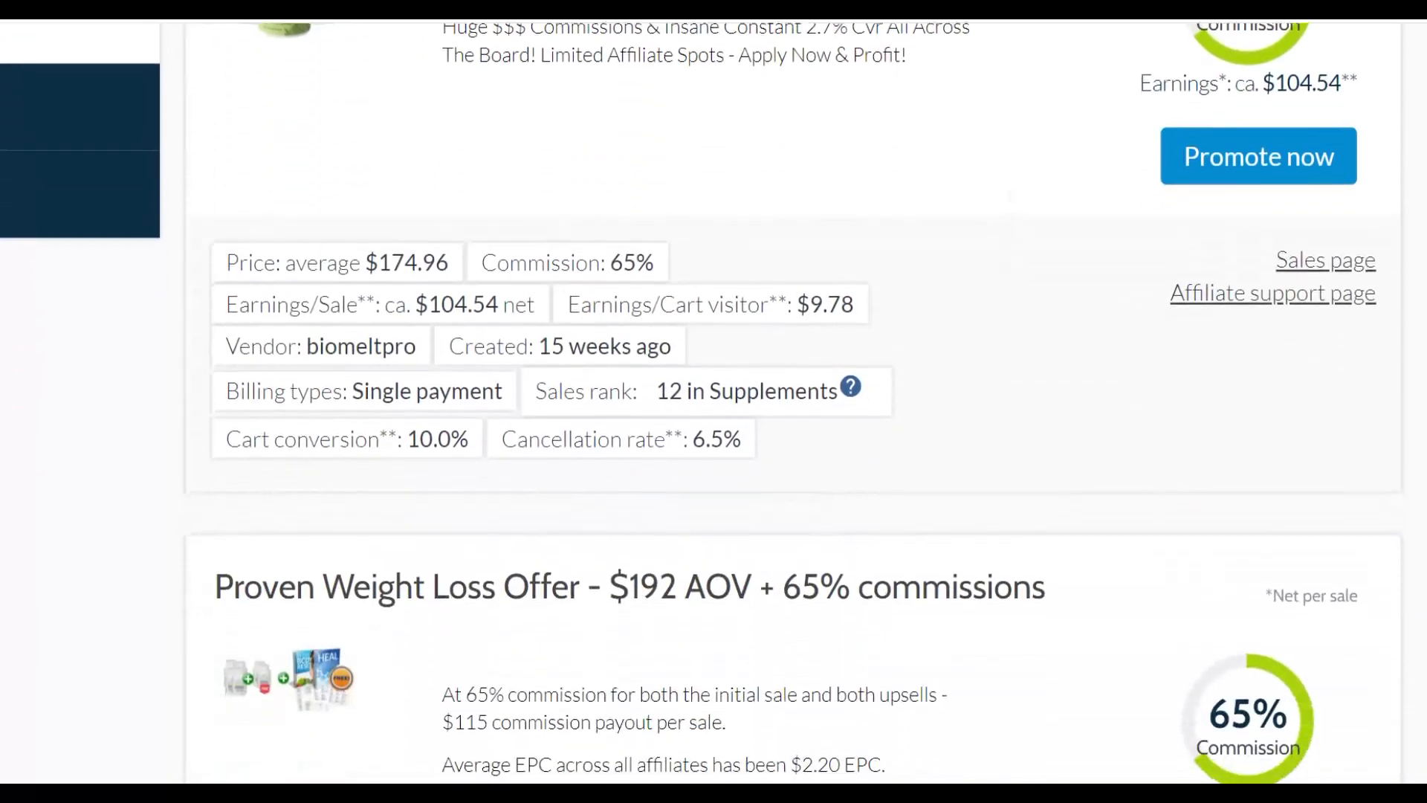
scroll(713, 401, down, 1)
scroll(713, 401, up, 20)
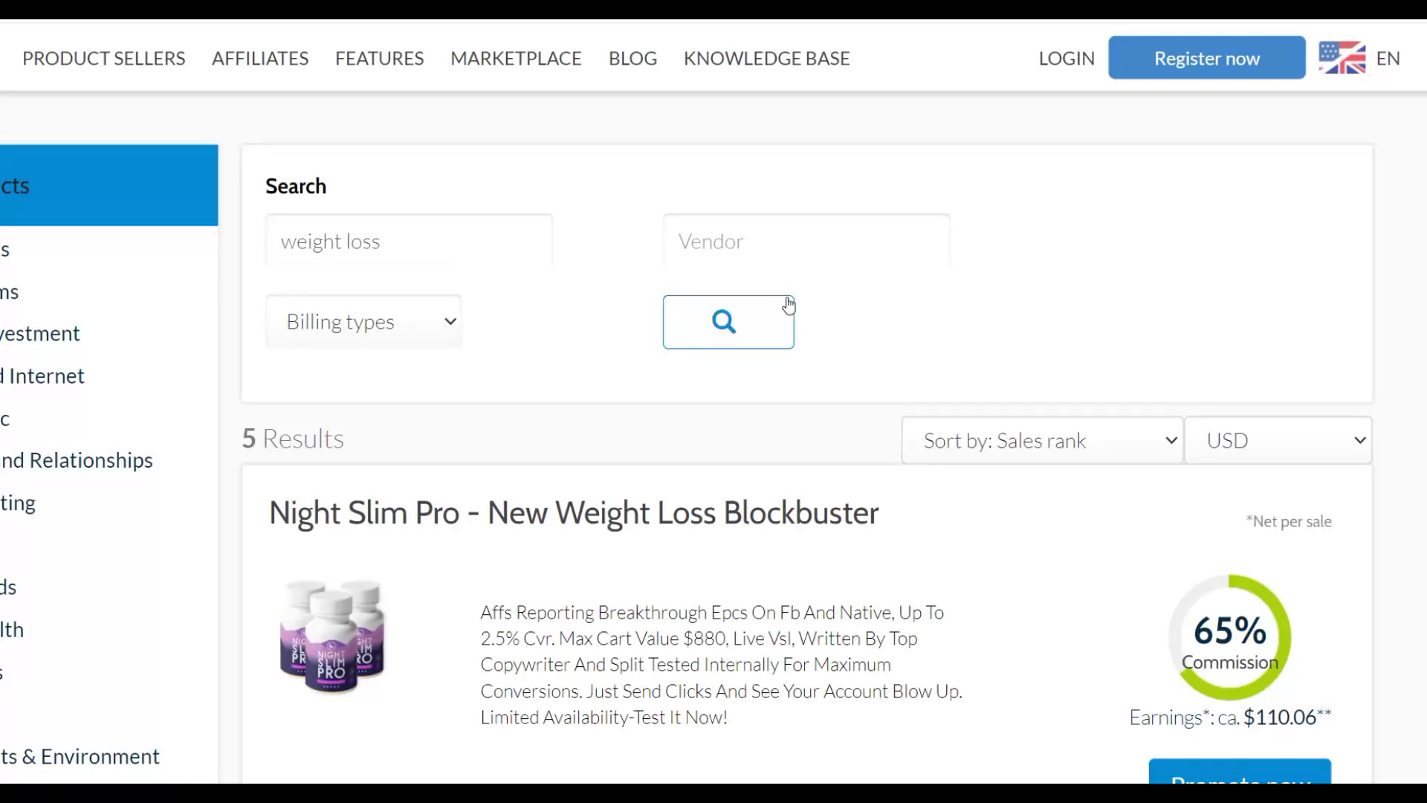
drag(513, 236, 124, 287)
- Search for 'money' and browse the 6 results, returning to Genie Script at 80% commission
text(money)
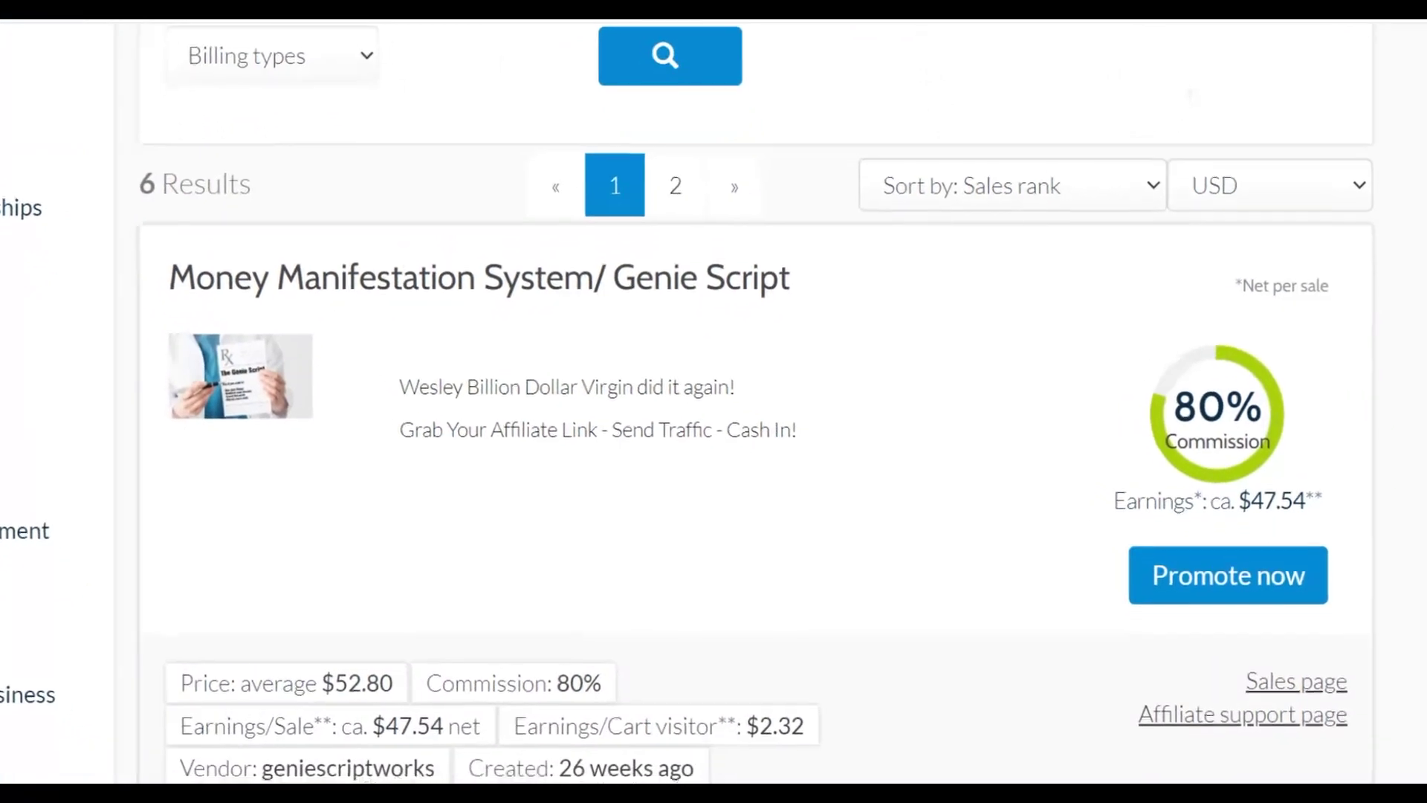
scroll(608, 464, down, 5)
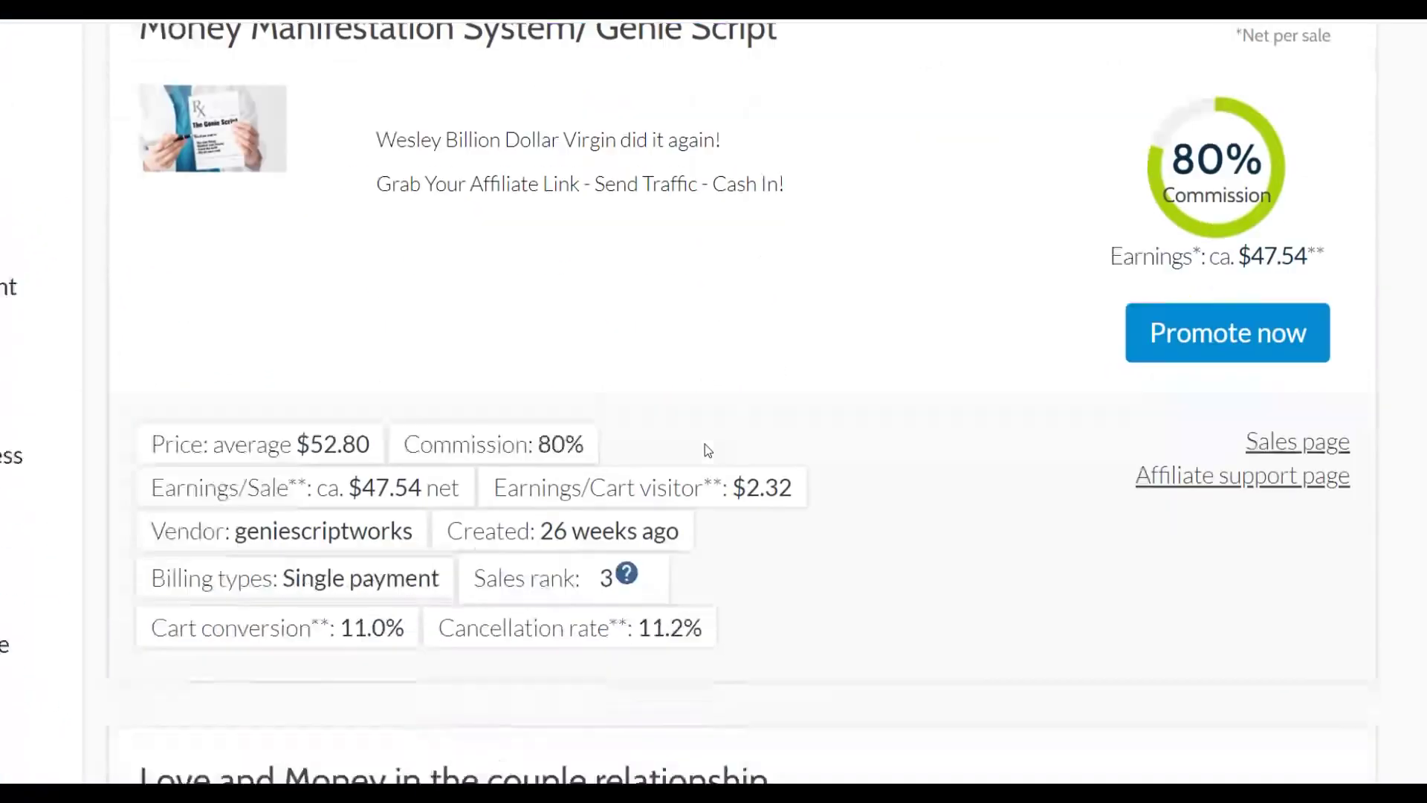
scroll(914, 379, down, 9)
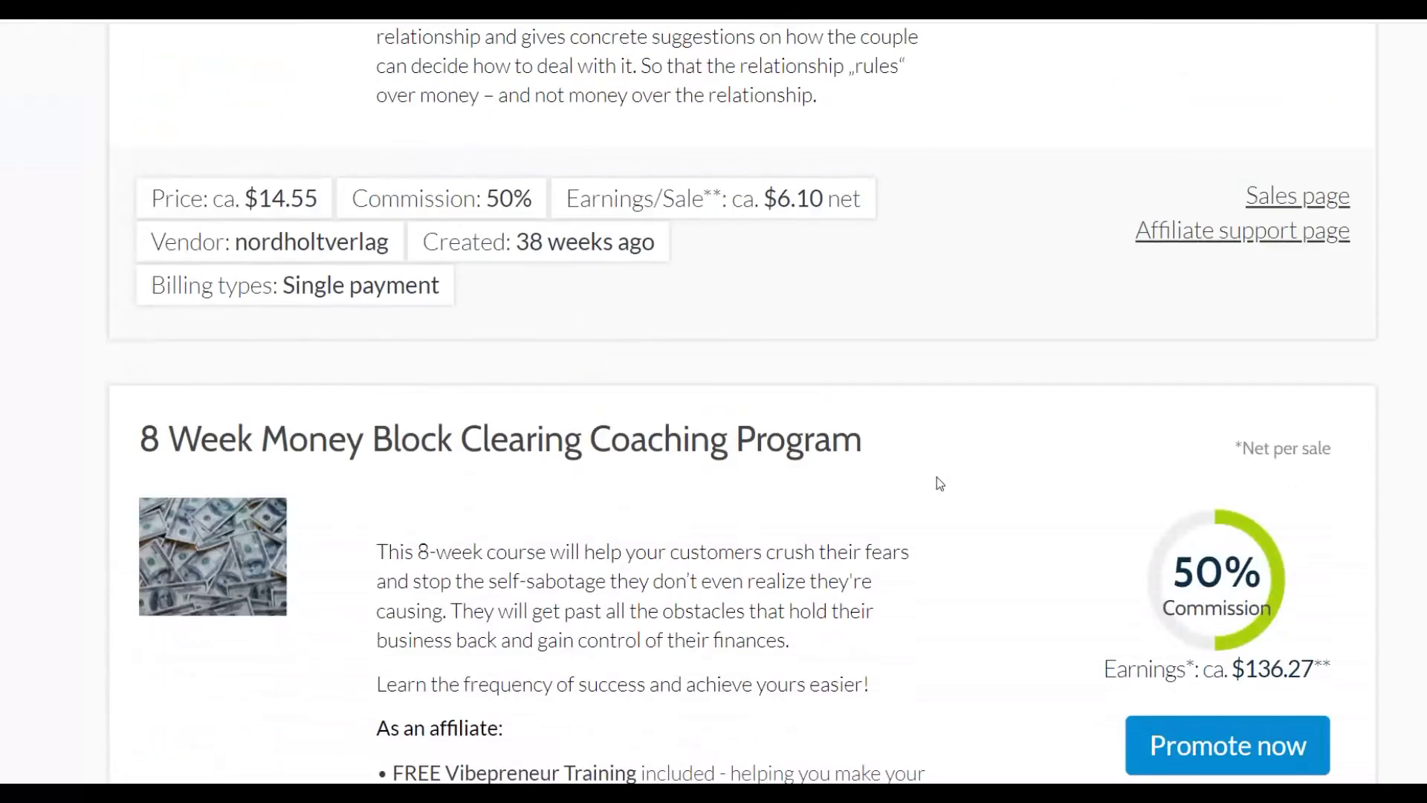
scroll(938, 483, down, 1)
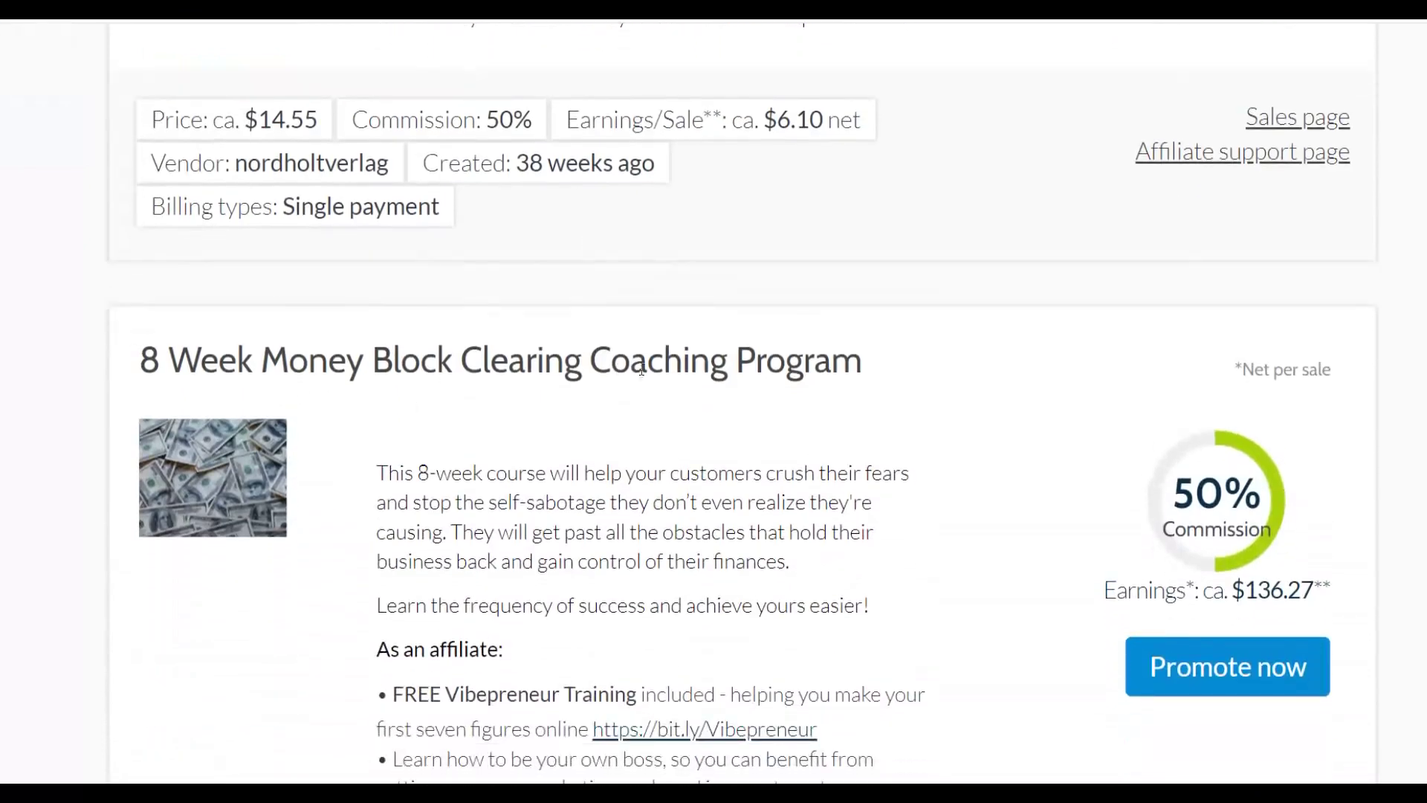
scroll(1081, 410, down, 3)
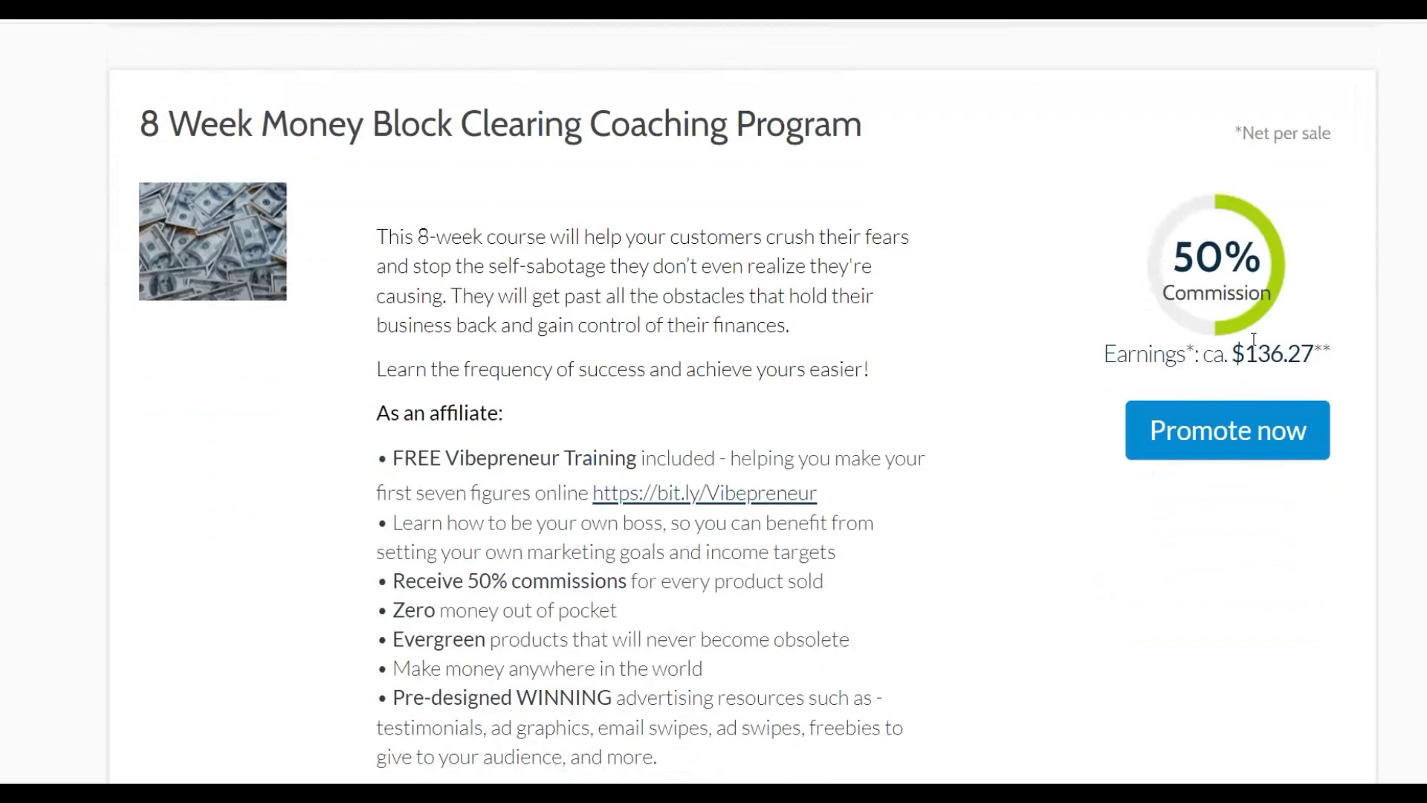
scroll(888, 339, up, 8)
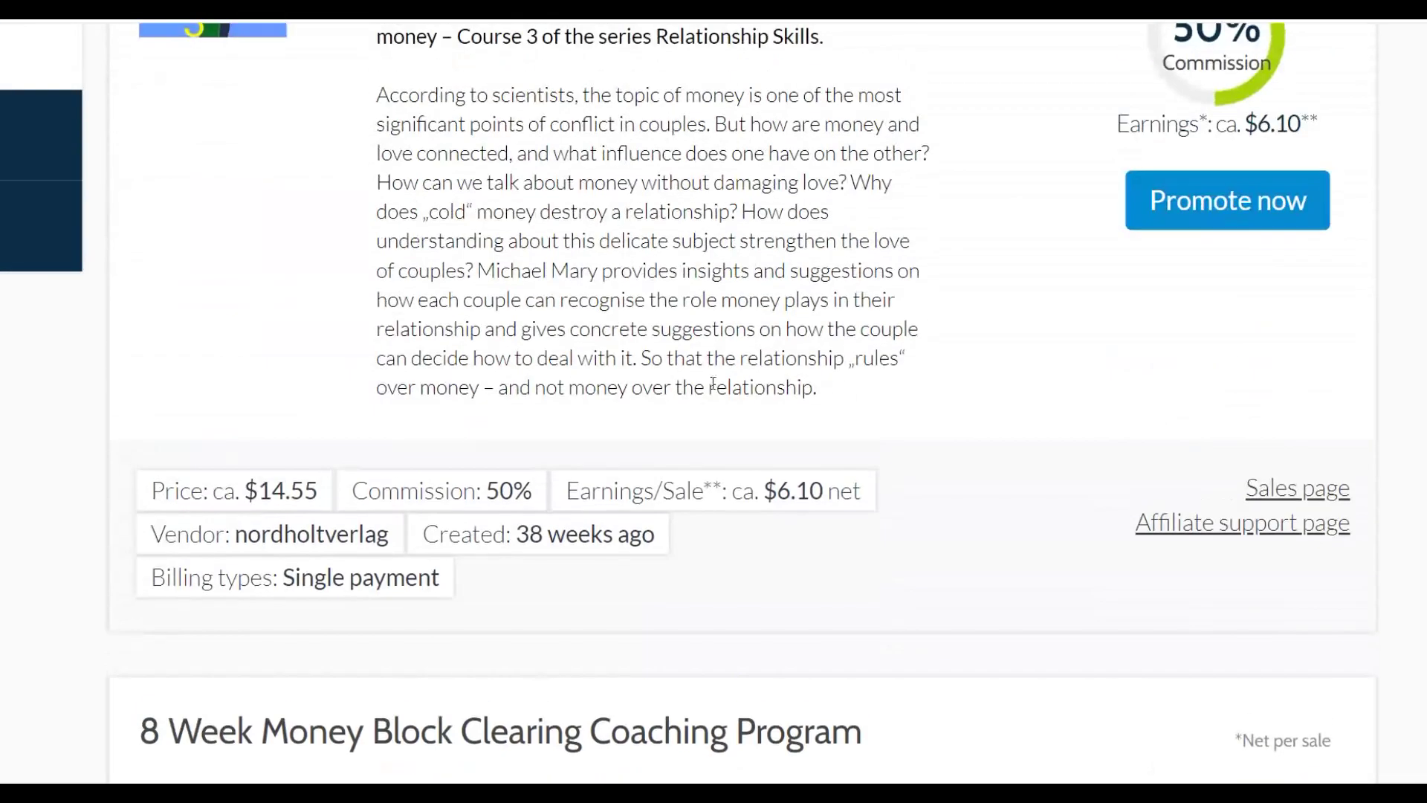
scroll(887, 409, up, 12)
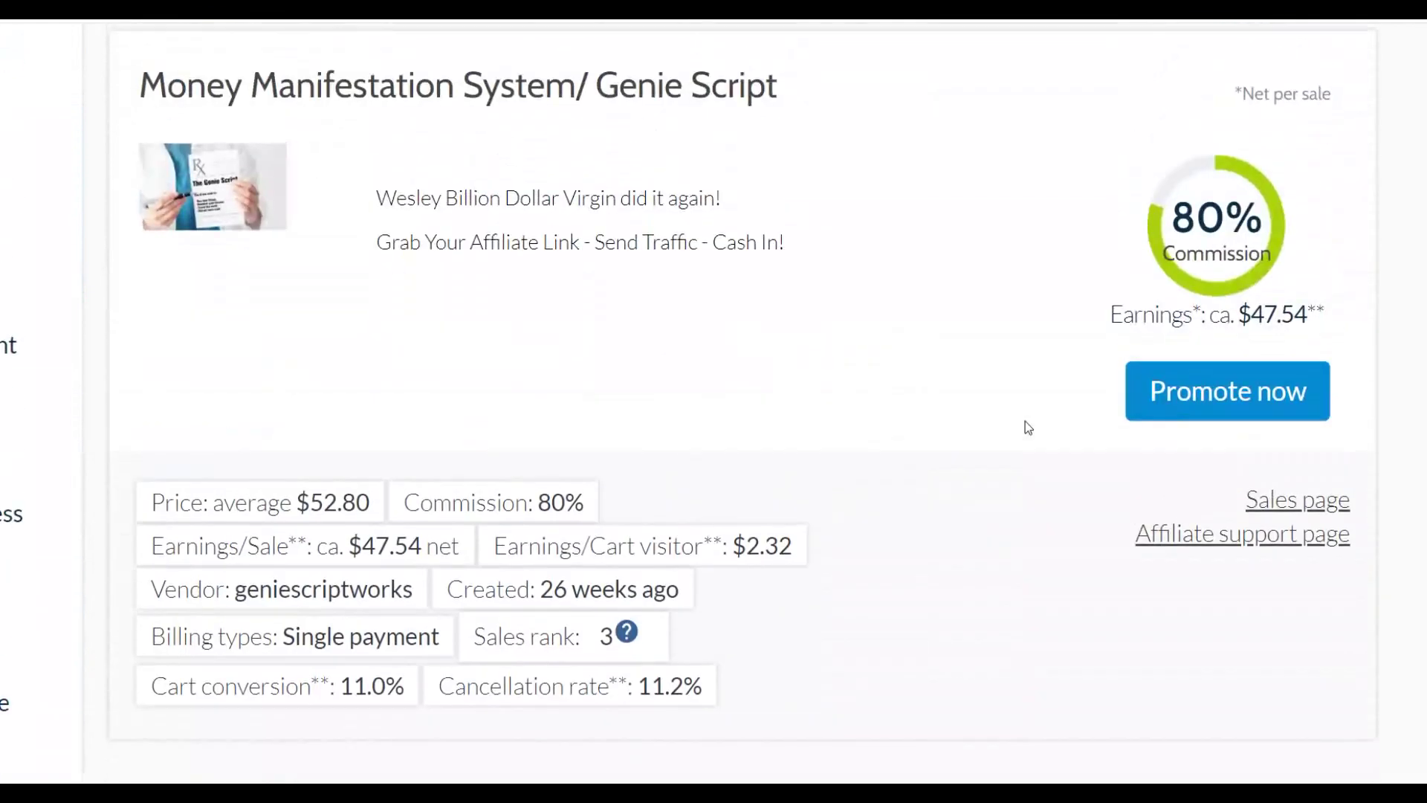
scroll(1027, 427, up, 2)
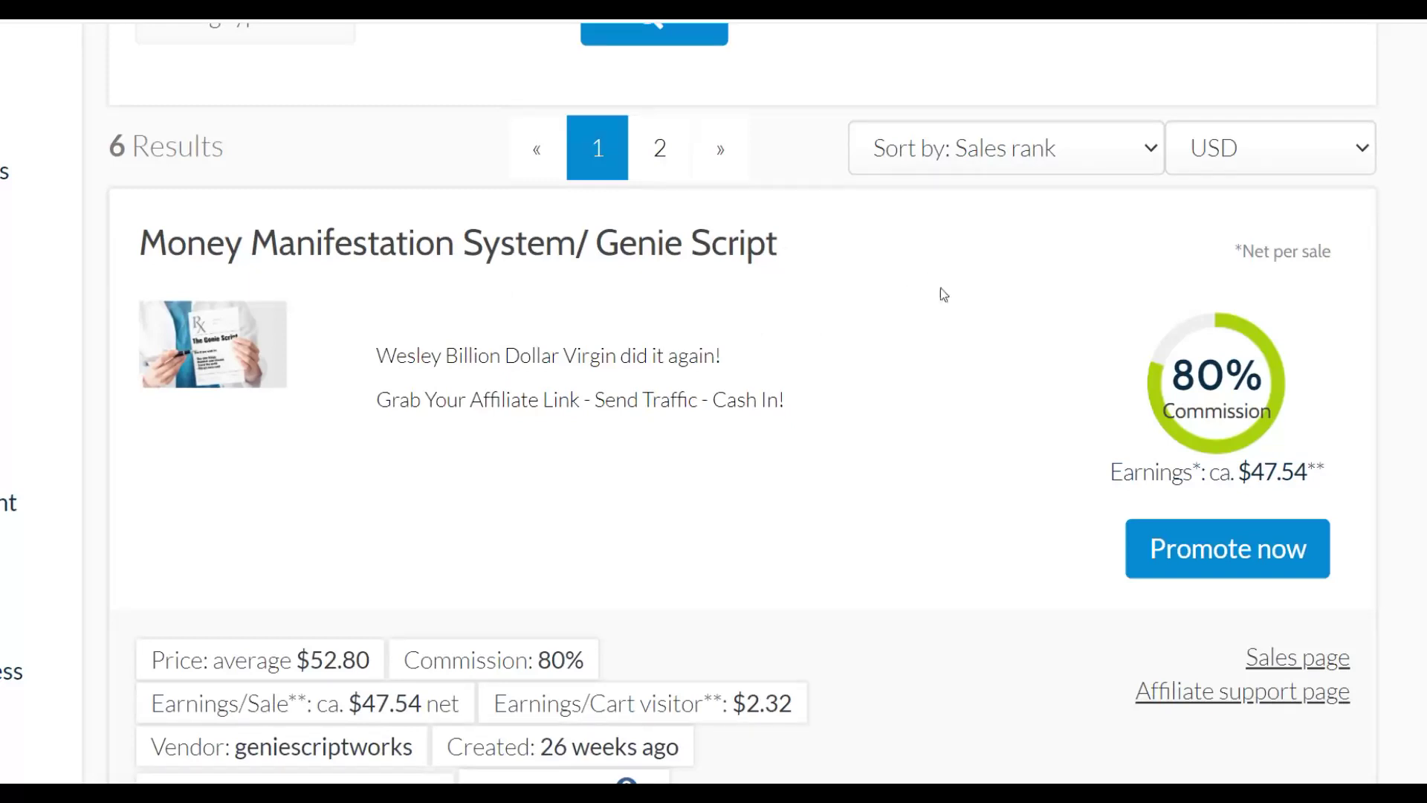
scroll(974, 322, down, 2)
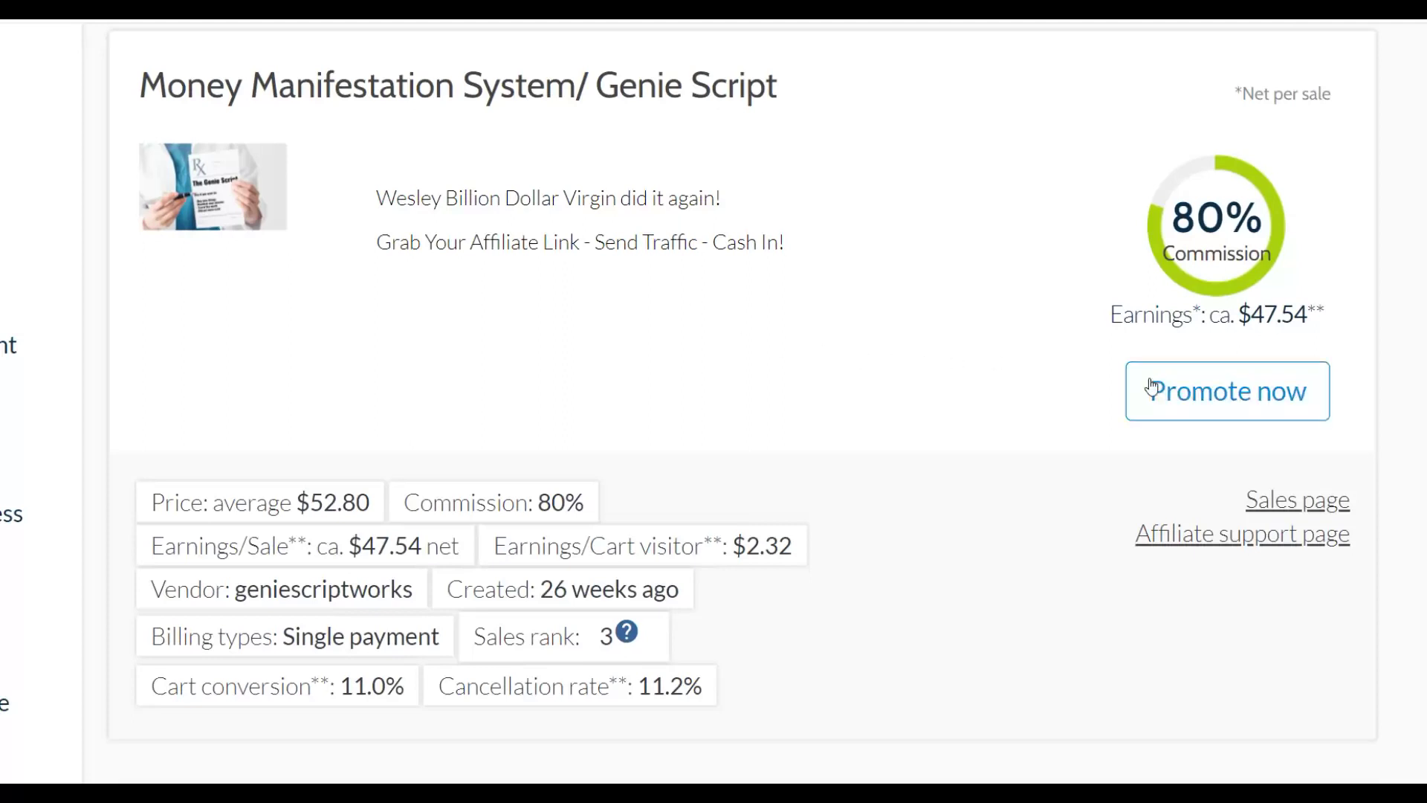
- Preview the Money Manifestation System/ Genie Script sales page
click(1294, 508)
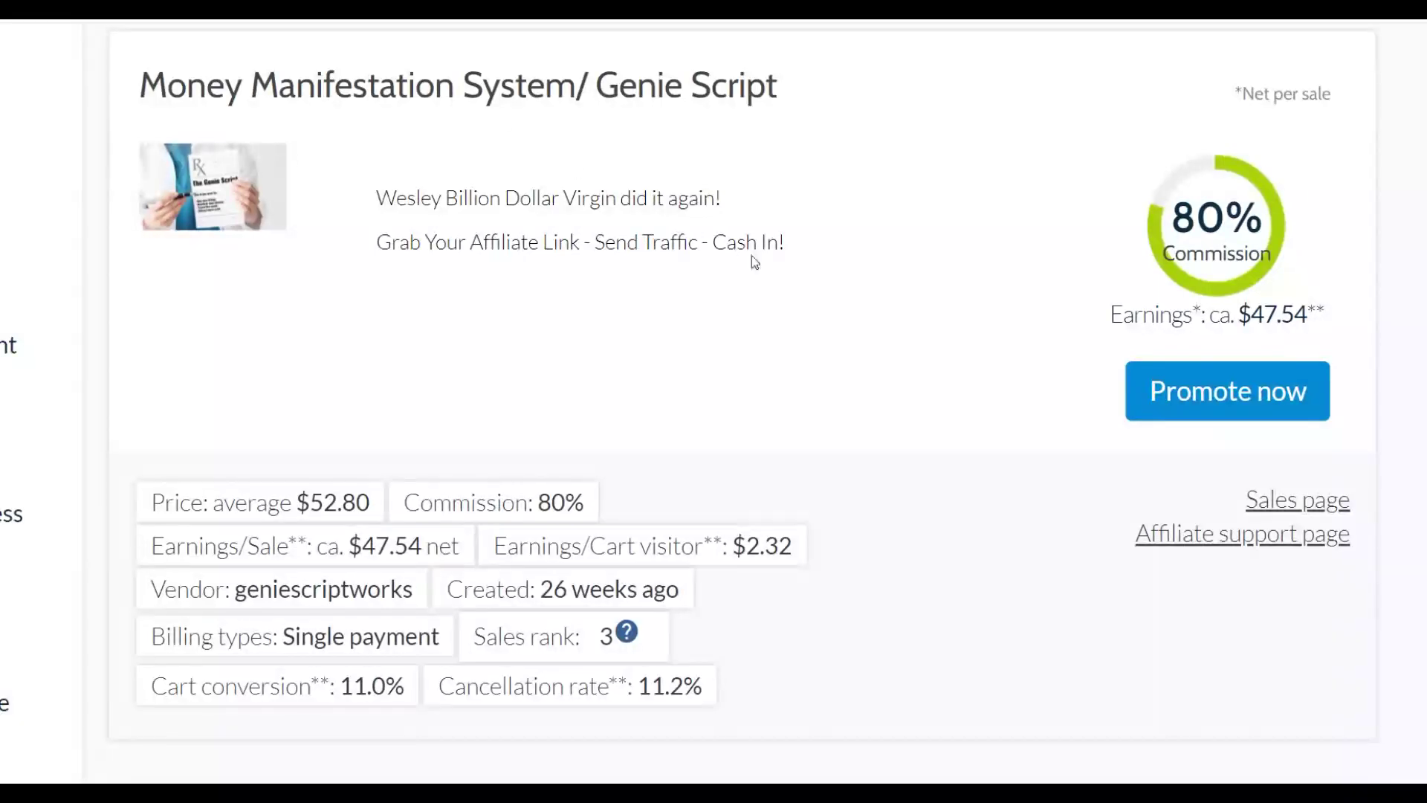
scroll(752, 256, down, 1)
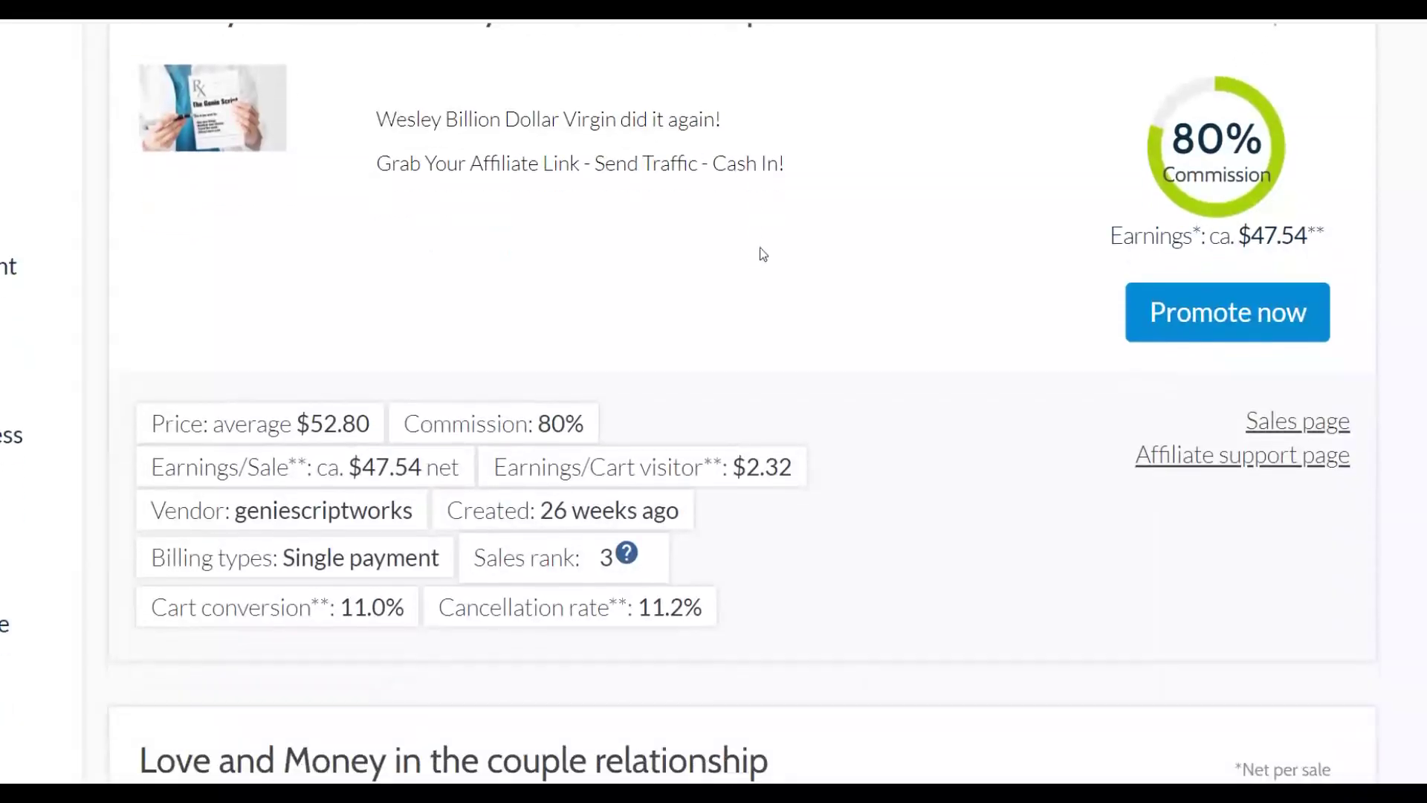
scroll(758, 255, up, 1)
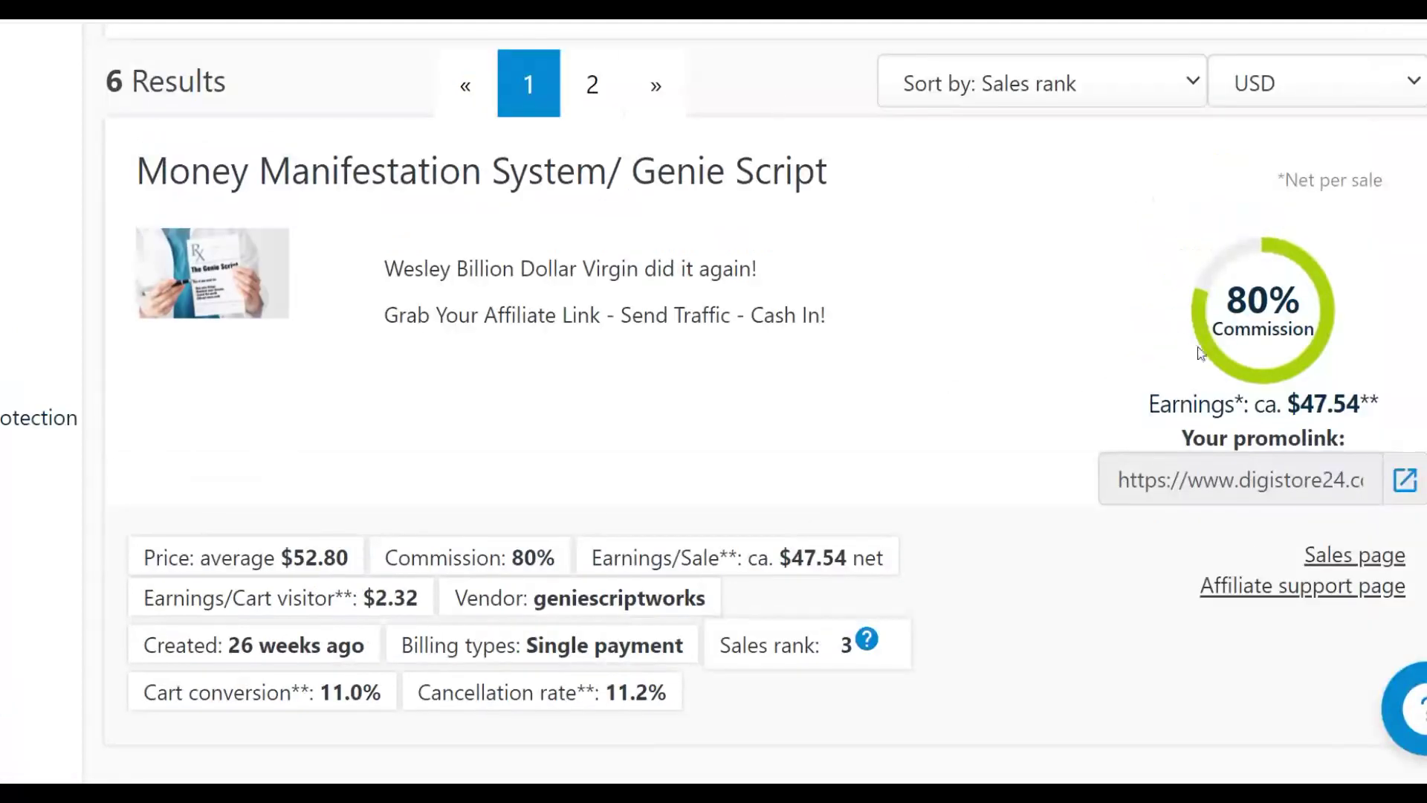
- Copy the Genie Script promolink URL to the clipboard
click(1247, 486)
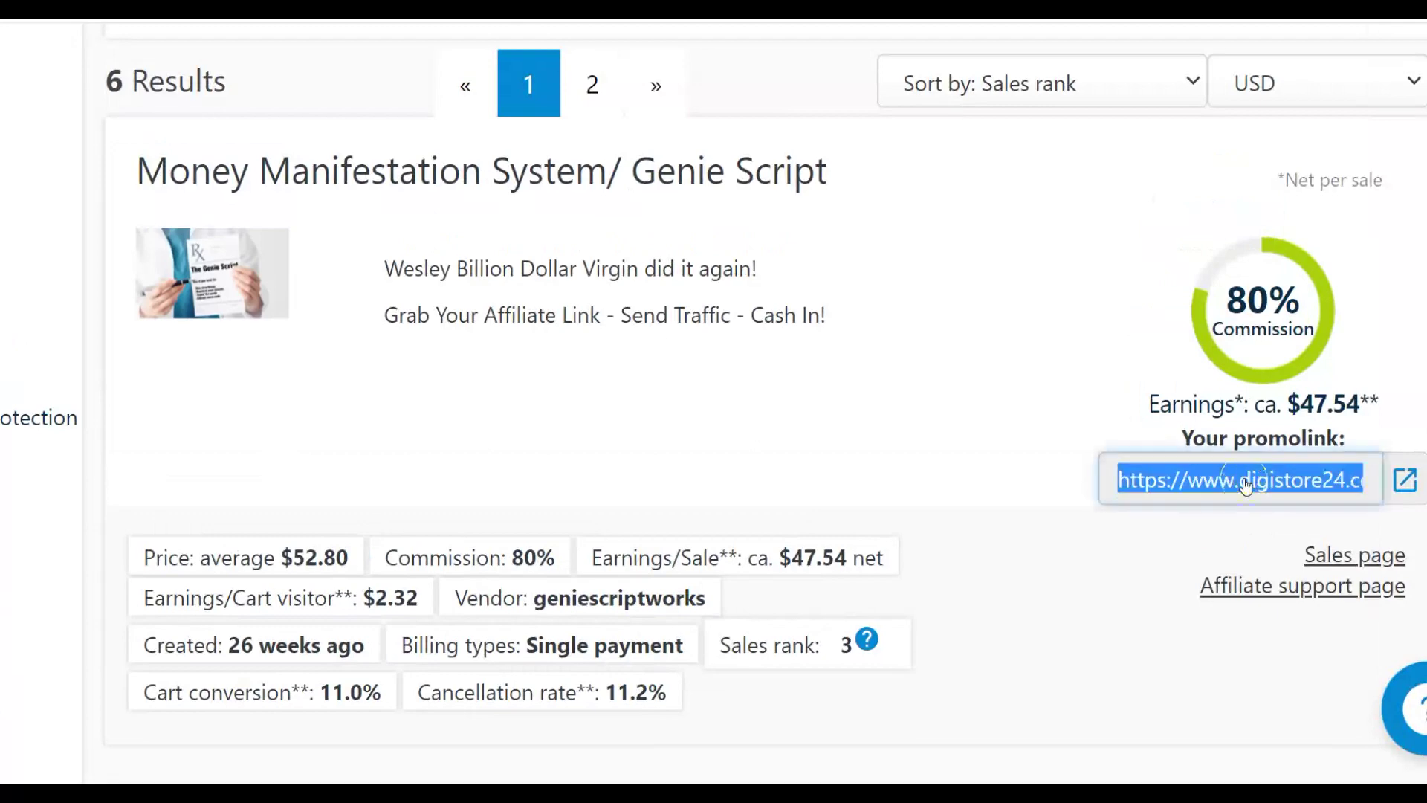
right_click(1202, 485)
click(1168, 502)
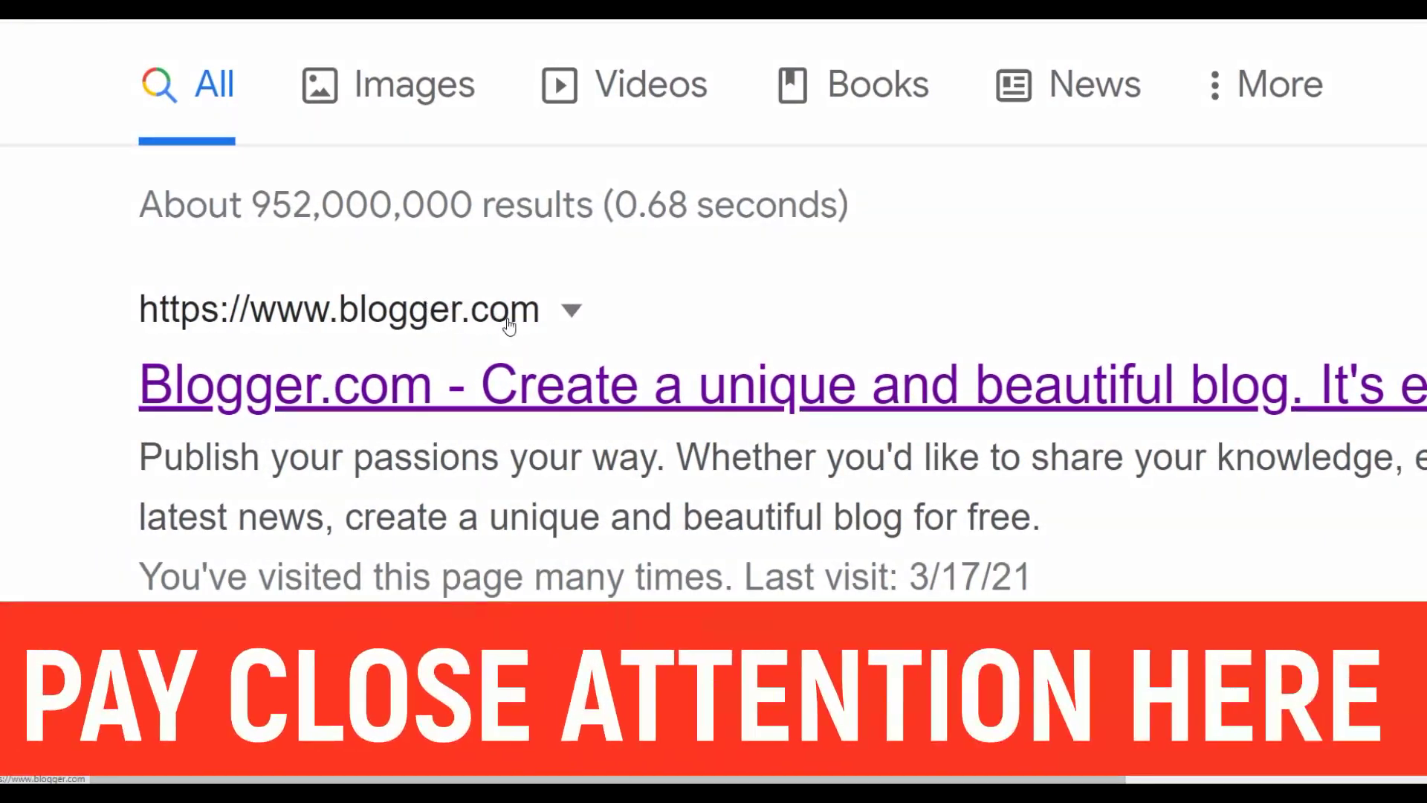
- Open Blogger.com from the 'blogger' Google search results
scroll(609, 323, up, 2)
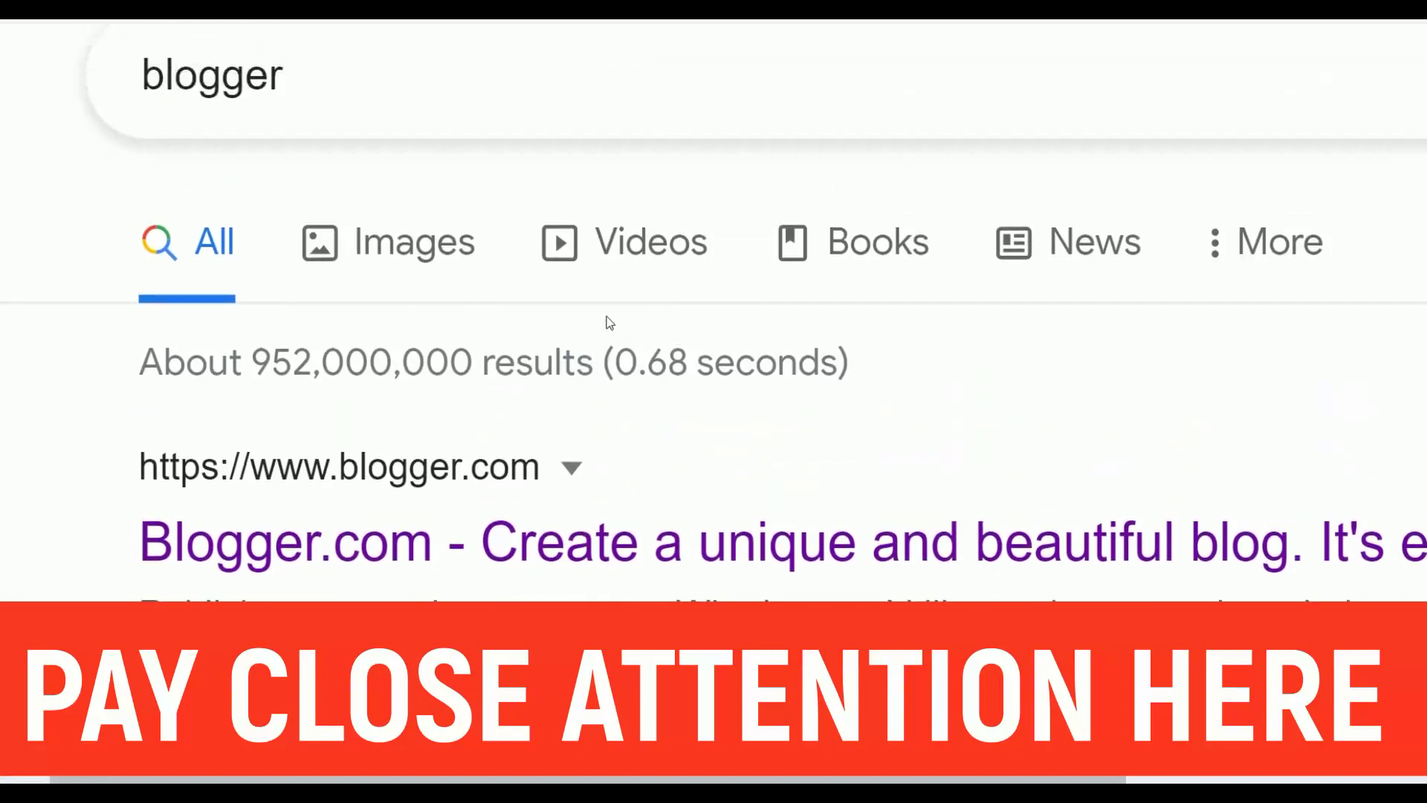
scroll(609, 323, down, 3)
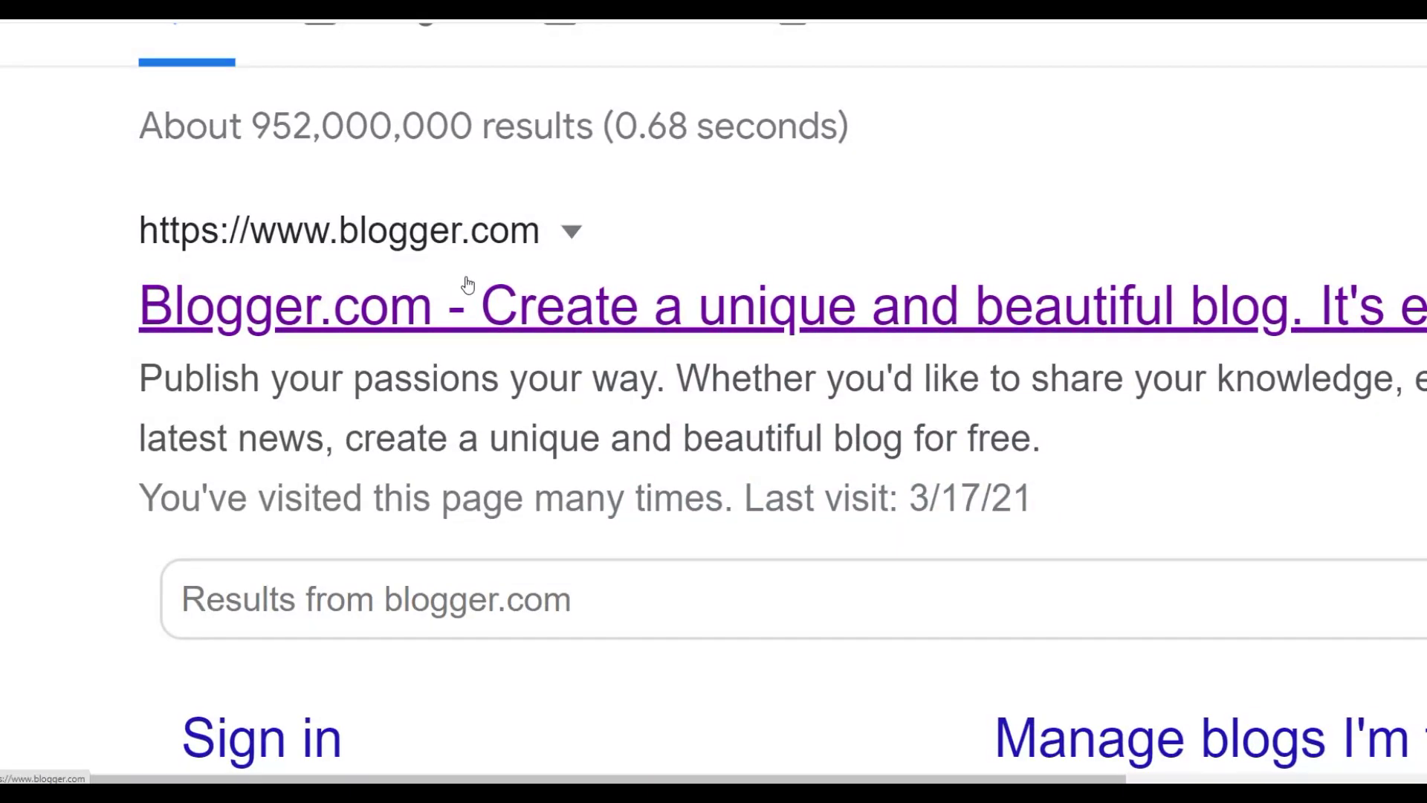
click(467, 284)
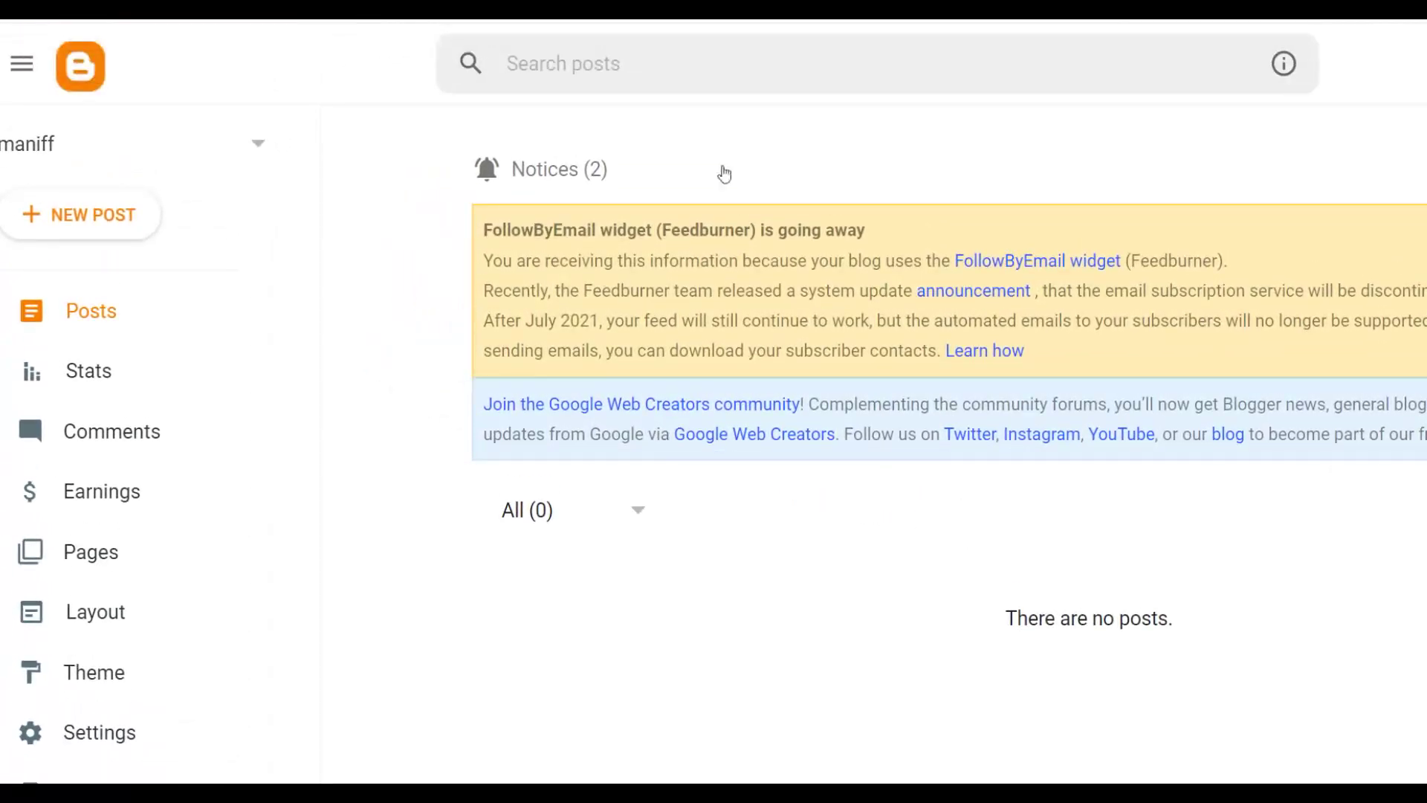
- Choose New Blog from the blog-switcher list to start a new blog
click(260, 144)
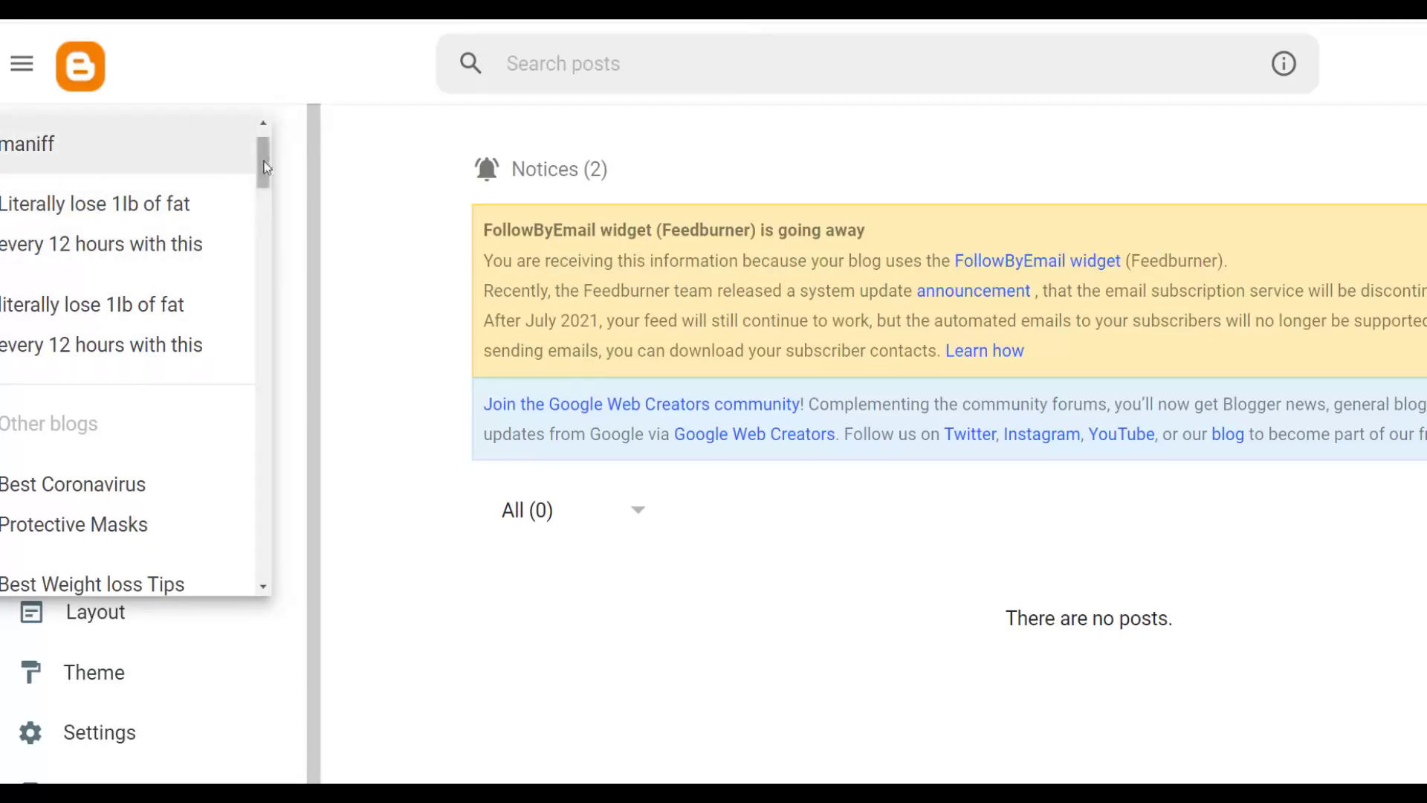
scroll(242, 257, down, 15)
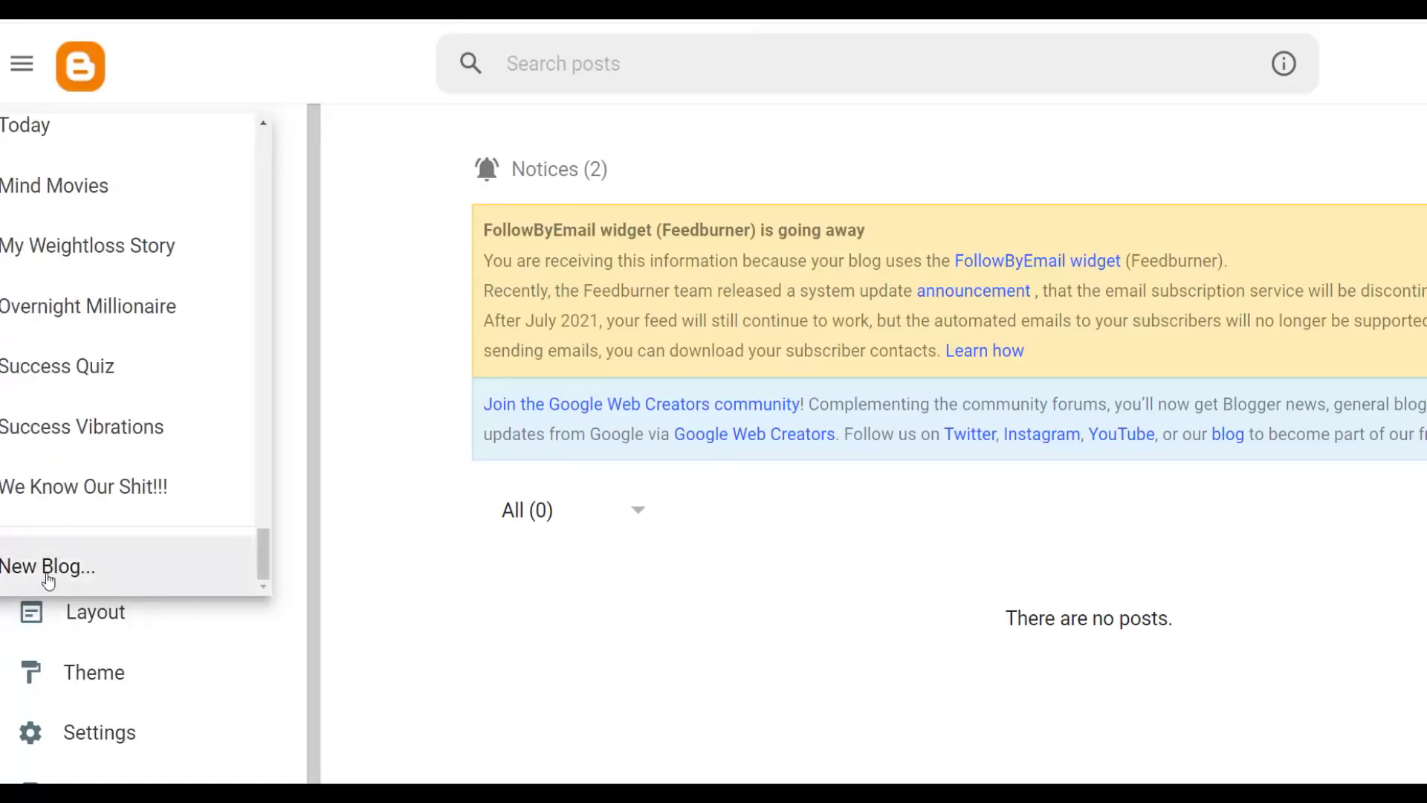
click(42, 569)
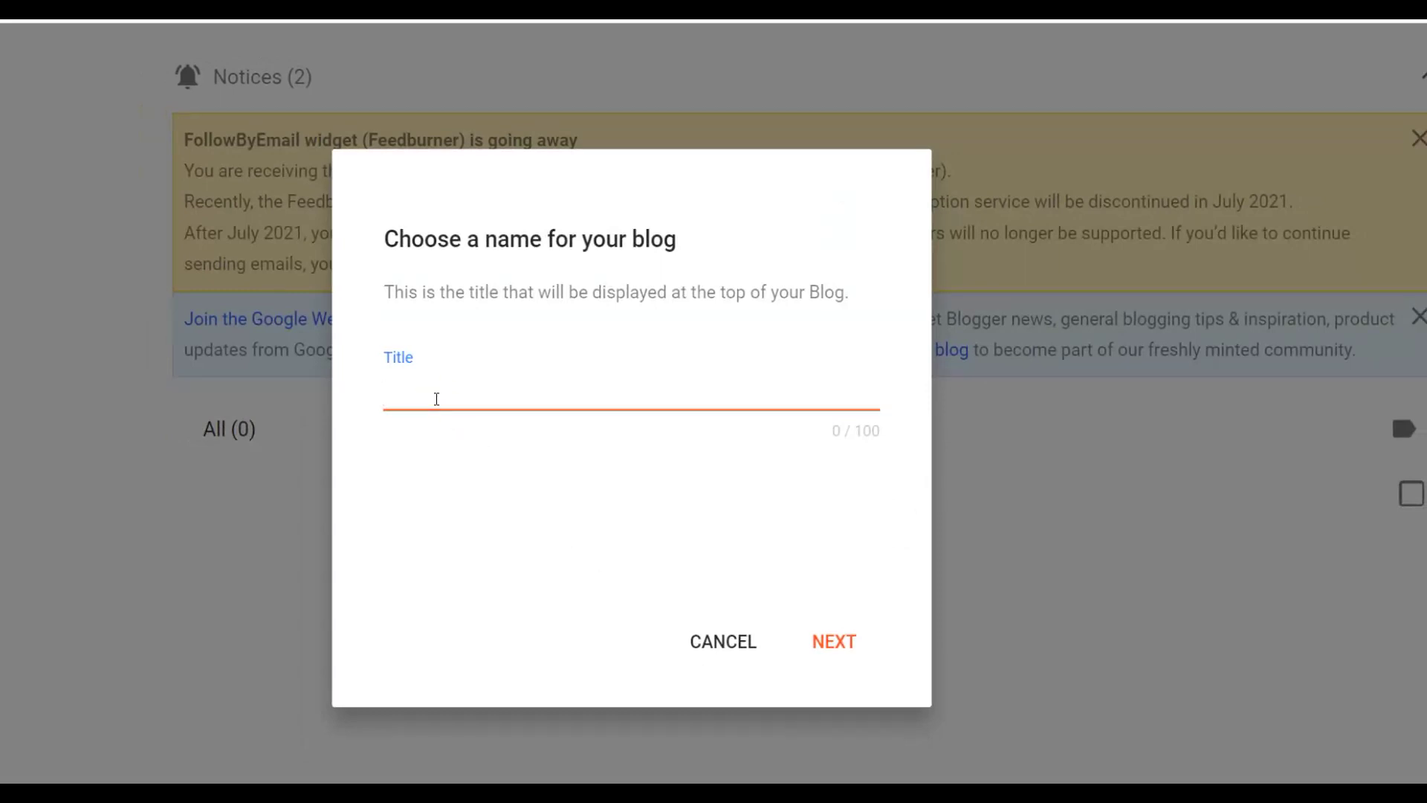
- Enter 'How To Manifest Money Fast' as the blog title and continue
text(How To Manifest Money Fast)
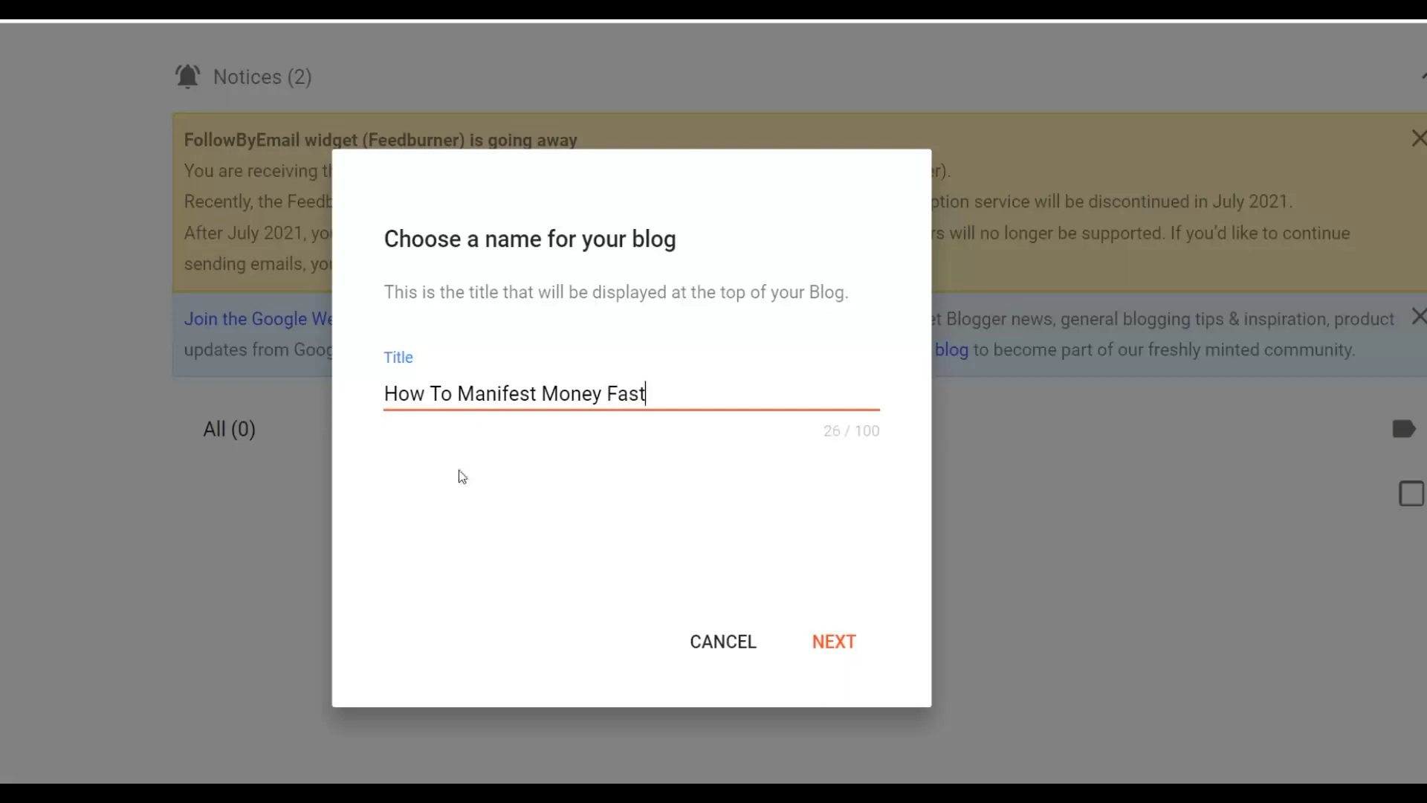
click(852, 629)
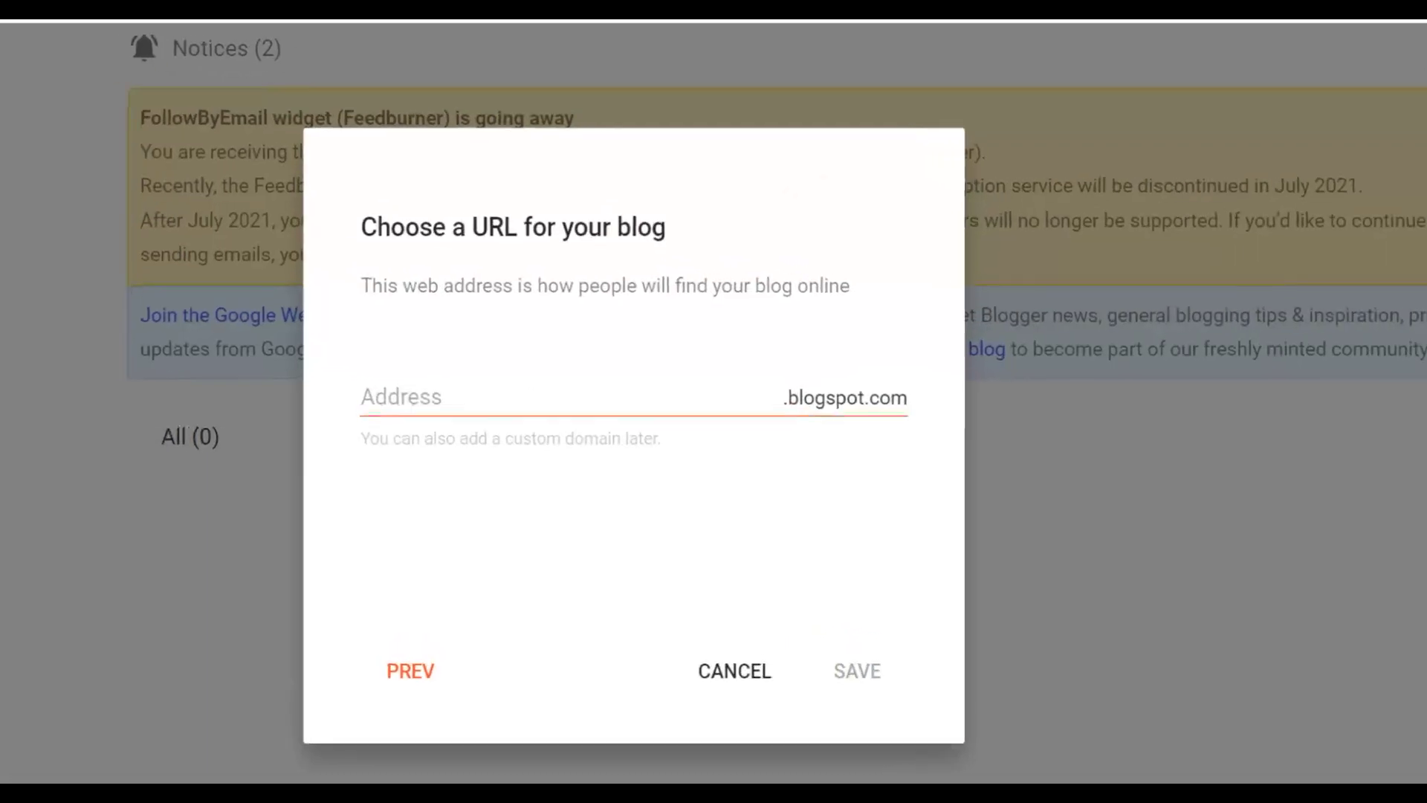
- Enter geniescriptmanifestion as the blog address, confirm it is available, and save to create the blog
click(420, 397)
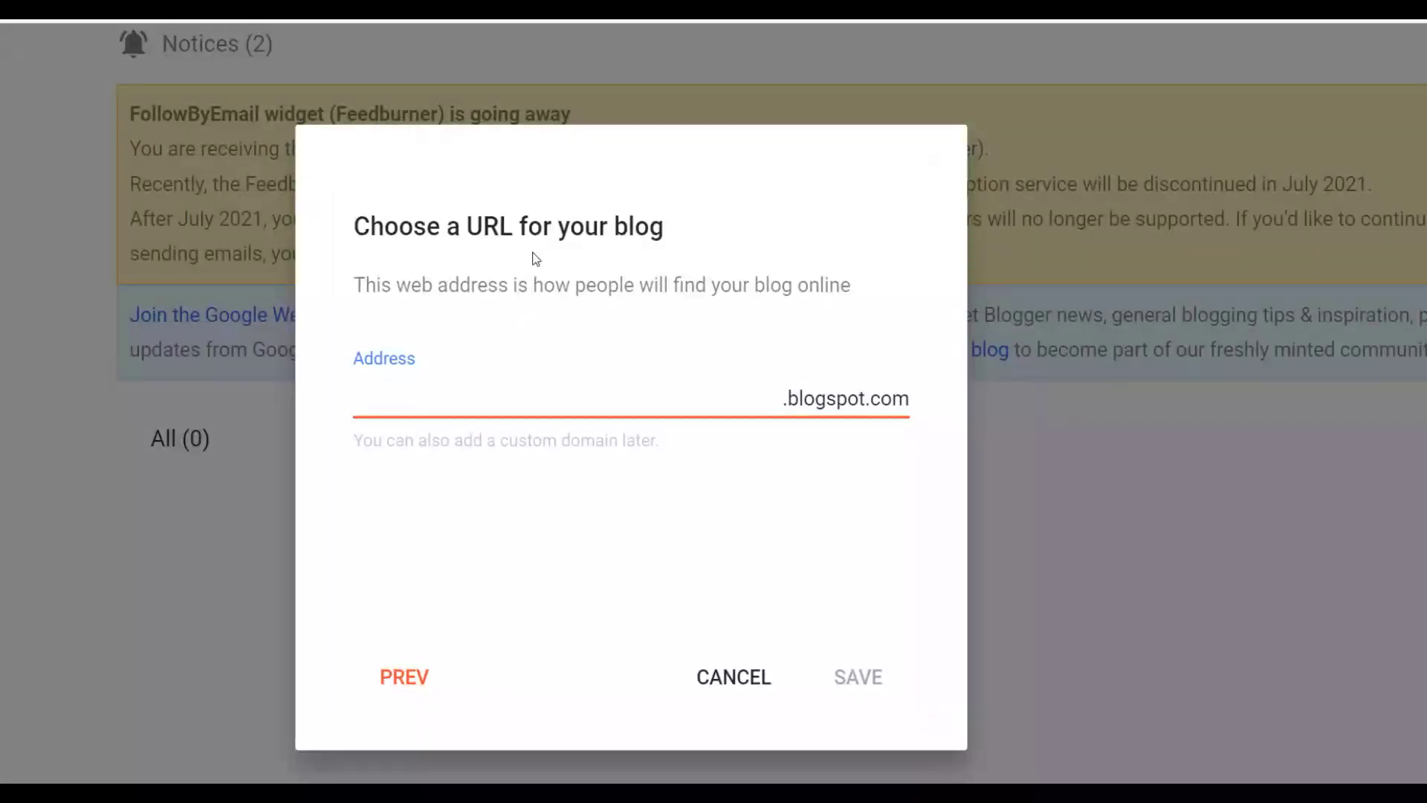
text(geniescript)
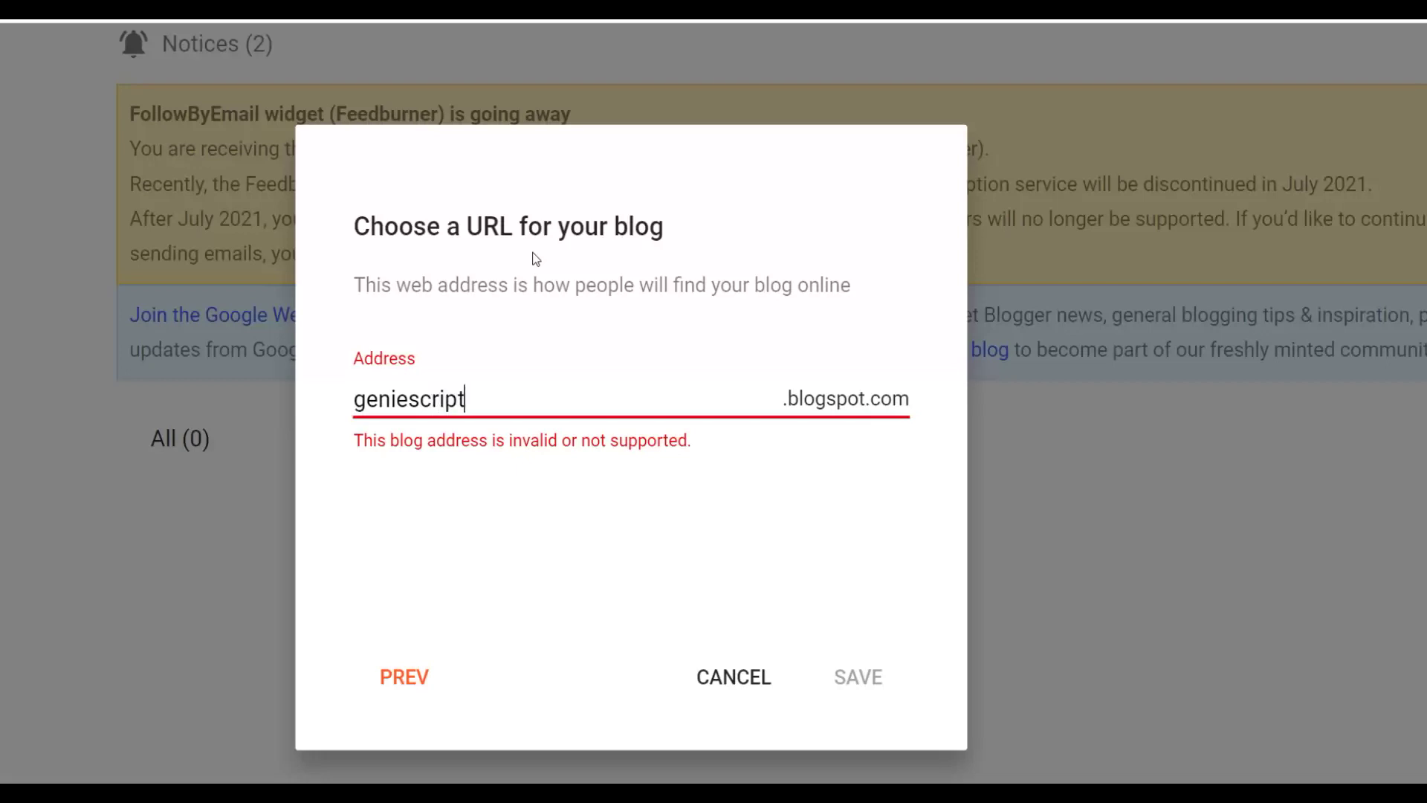
click(477, 398)
text(man)
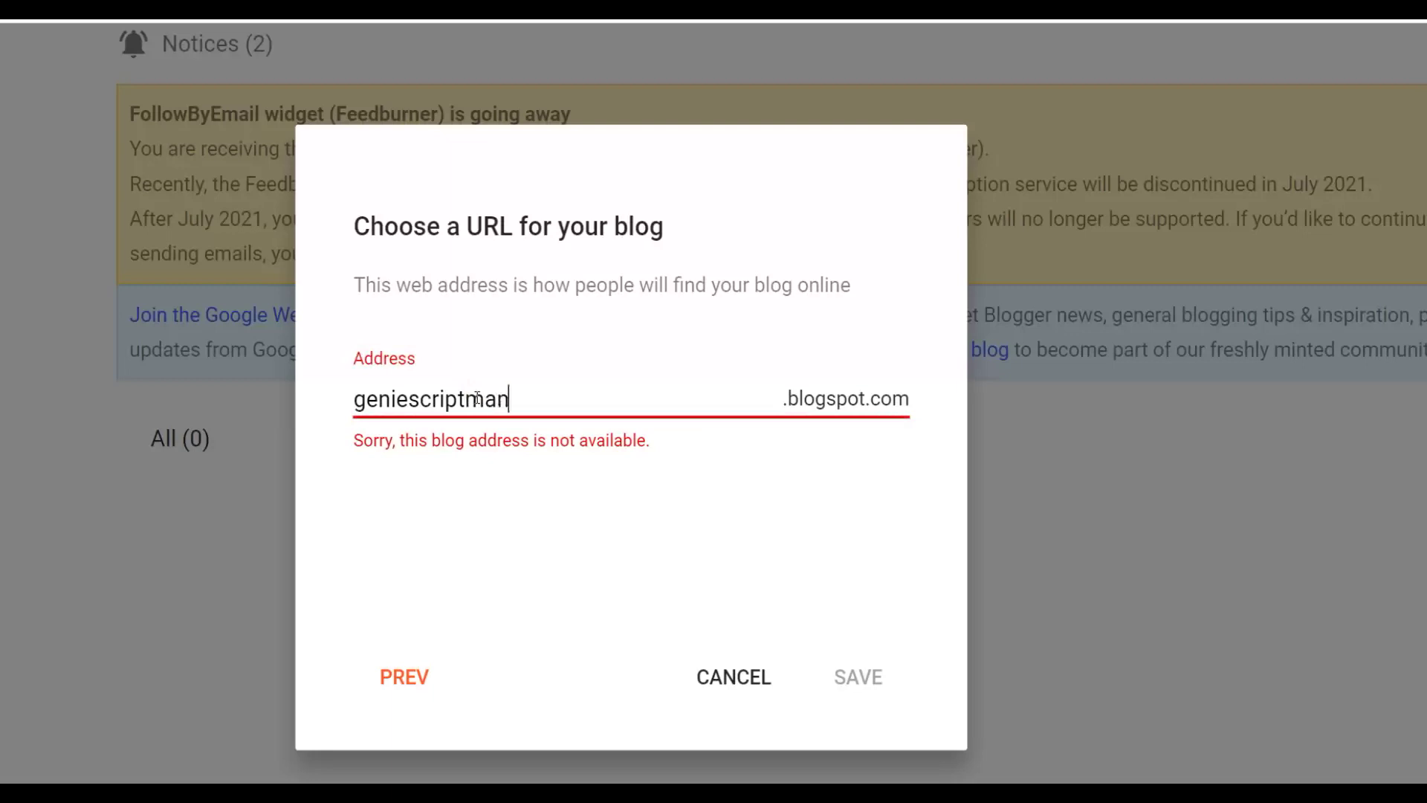
text(ifestion)
click(518, 542)
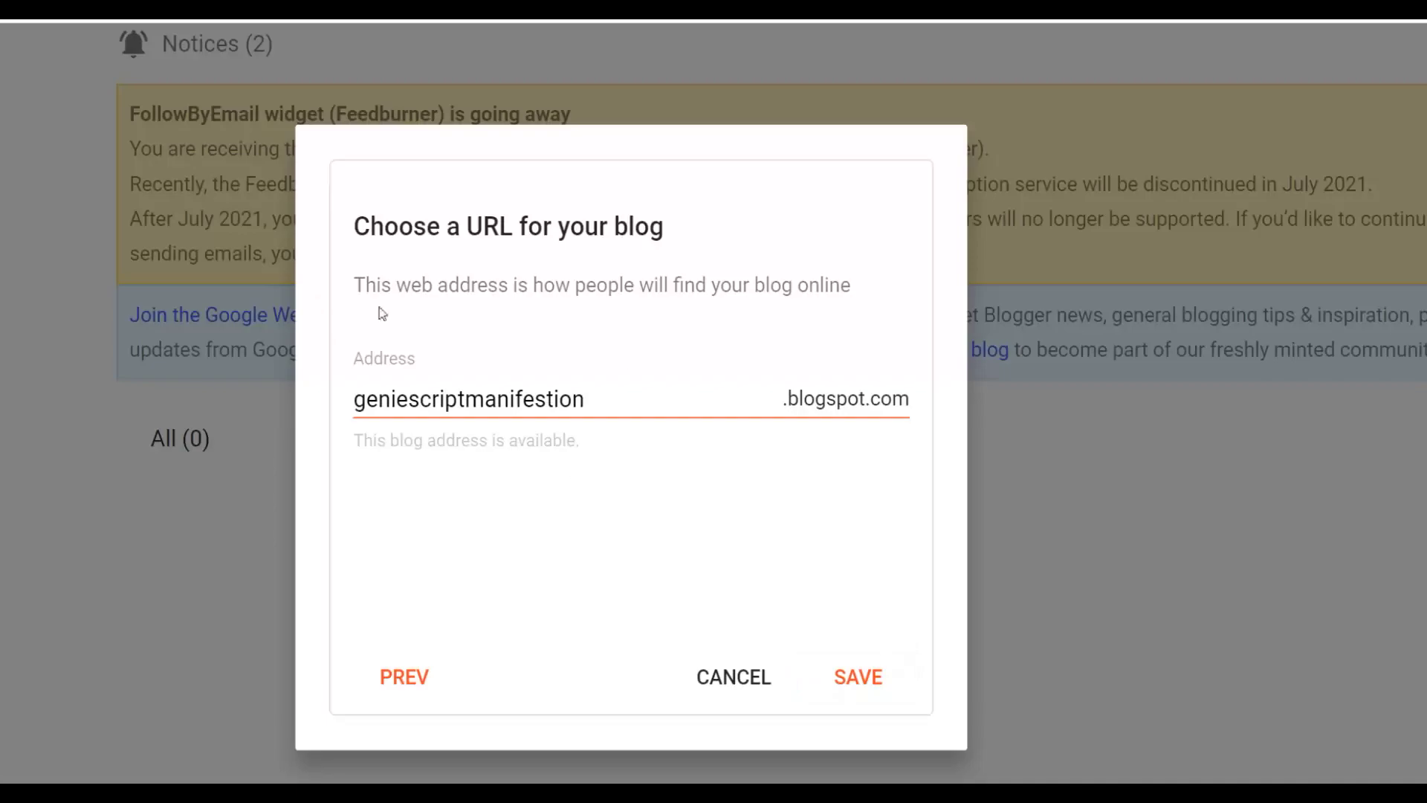
click(863, 656)
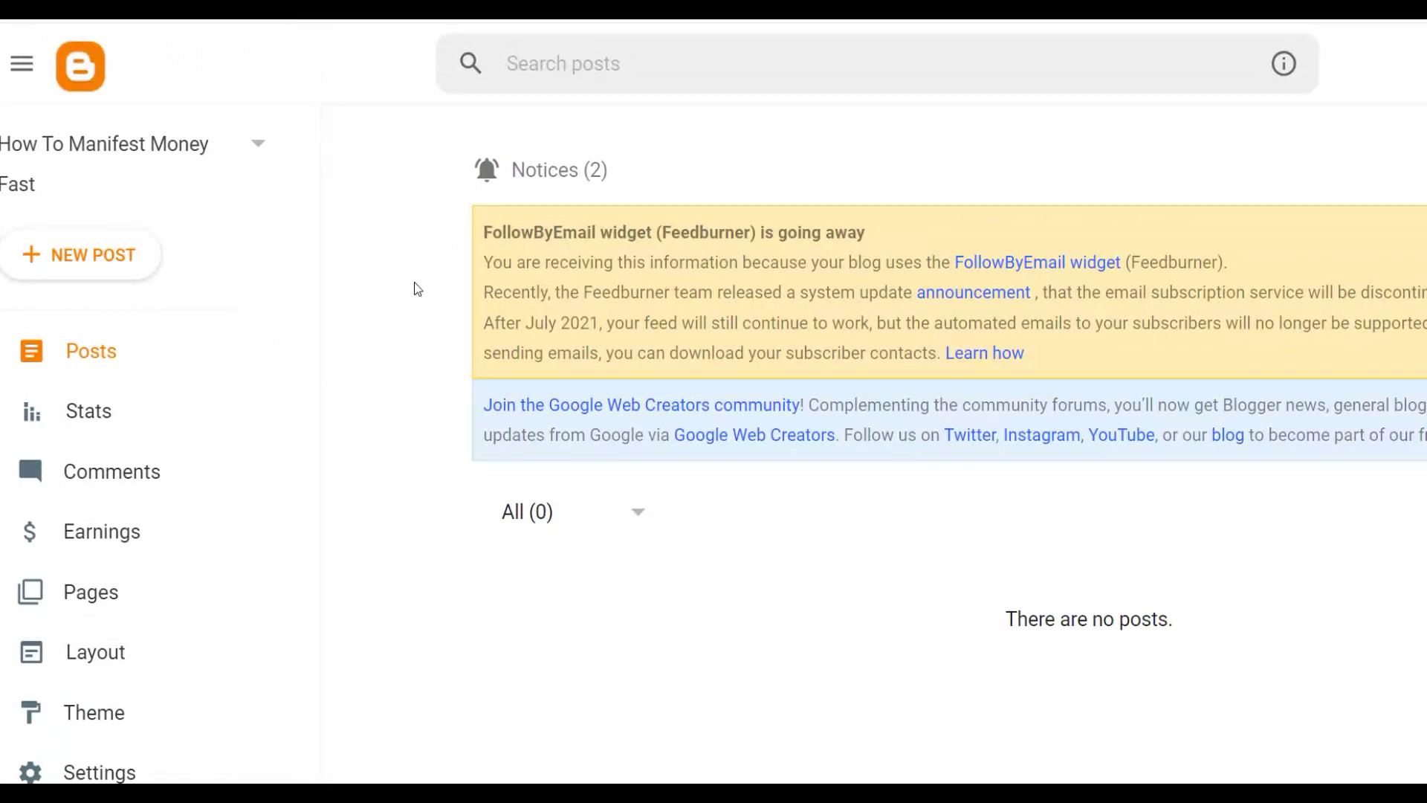
- Open Edit HTML for the Contempo Light theme from the blog's Theme page
scroll(412, 267, down, 3)
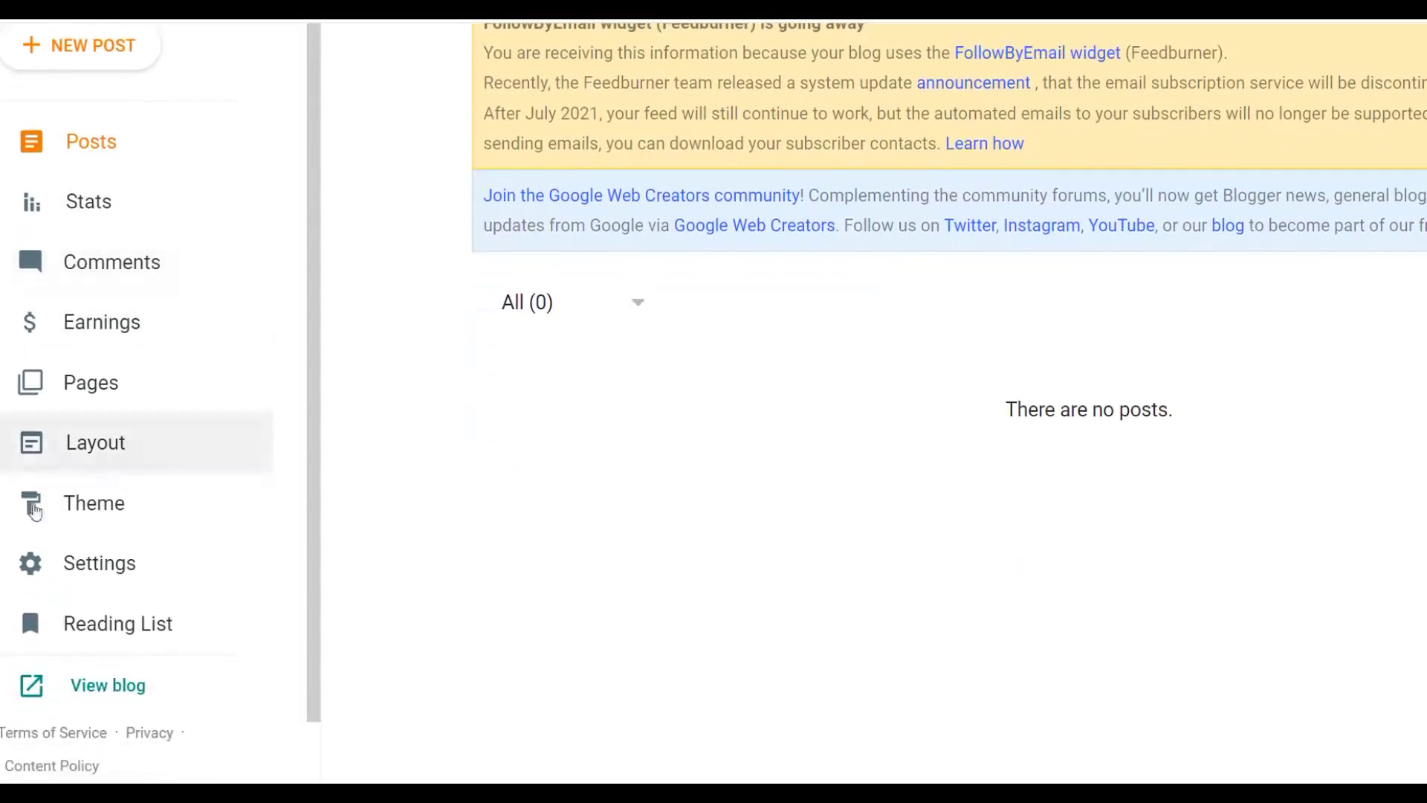
click(99, 496)
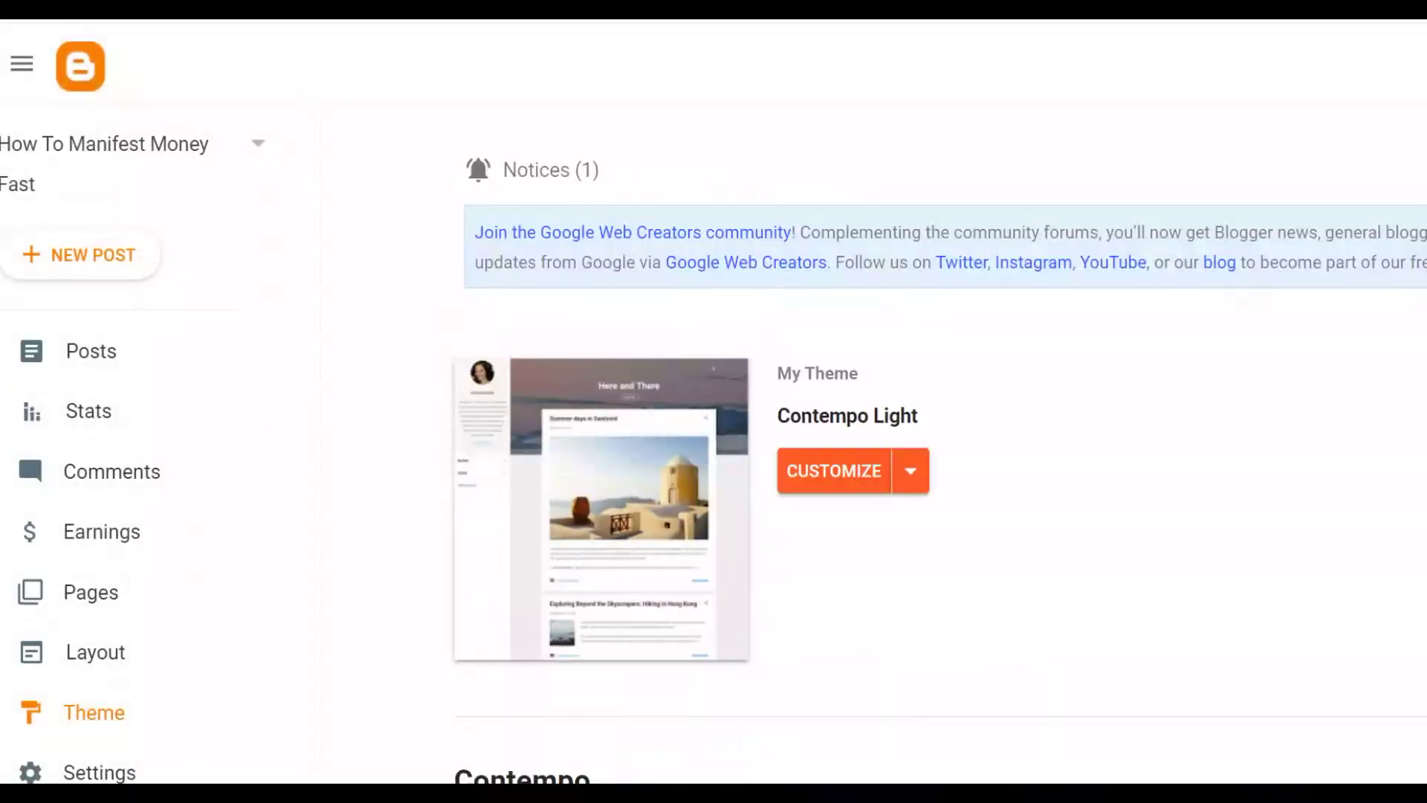
scroll(902, 319, down, 1)
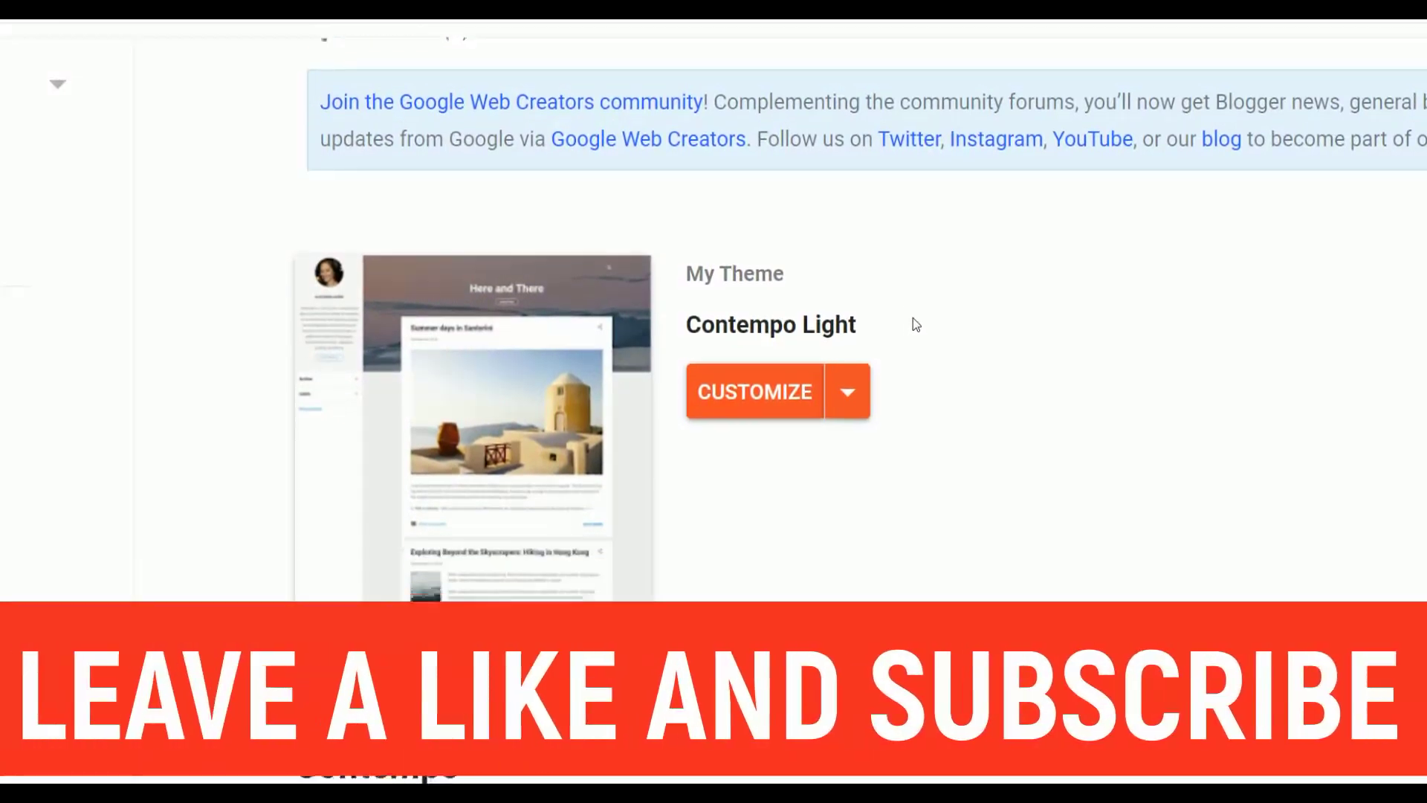
scroll(916, 325, down, 2)
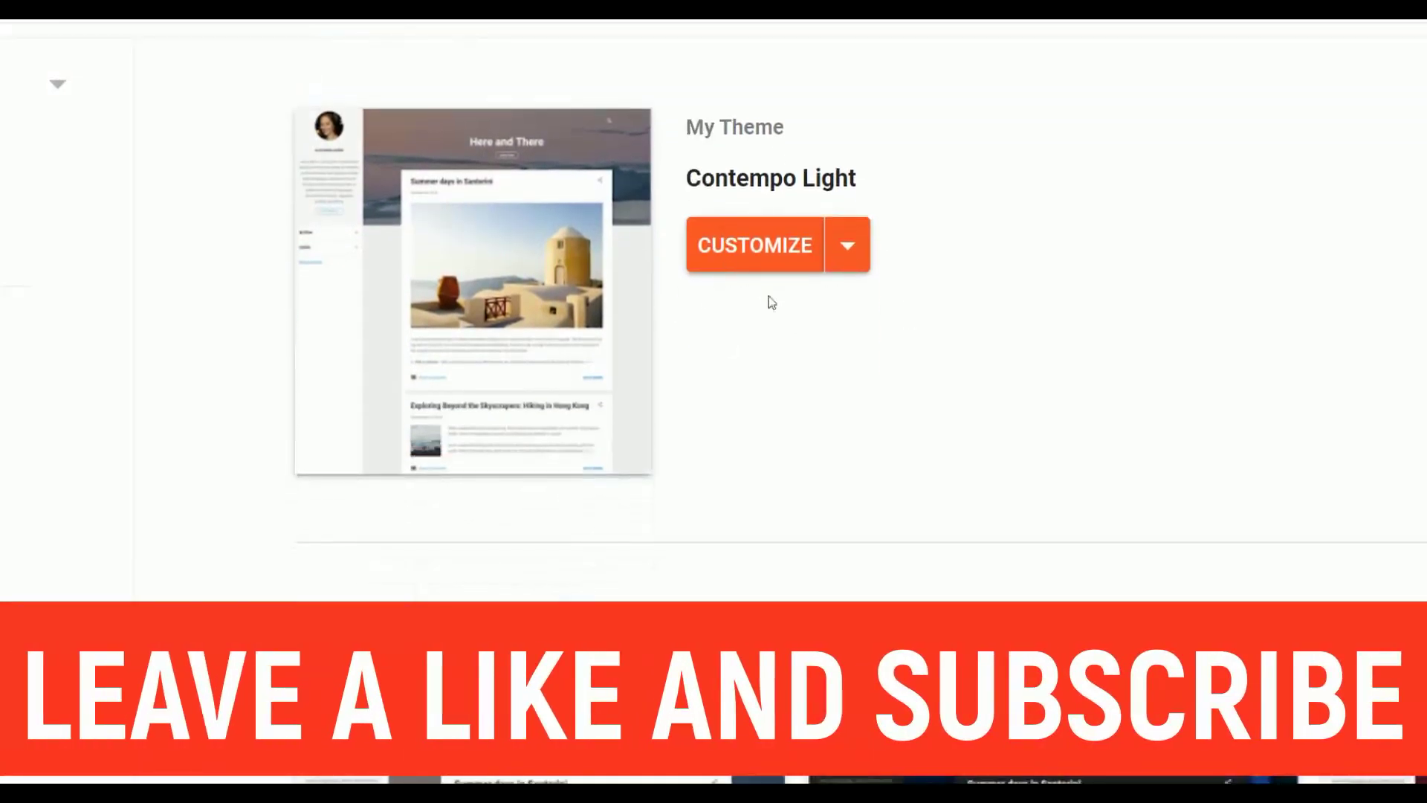
click(855, 246)
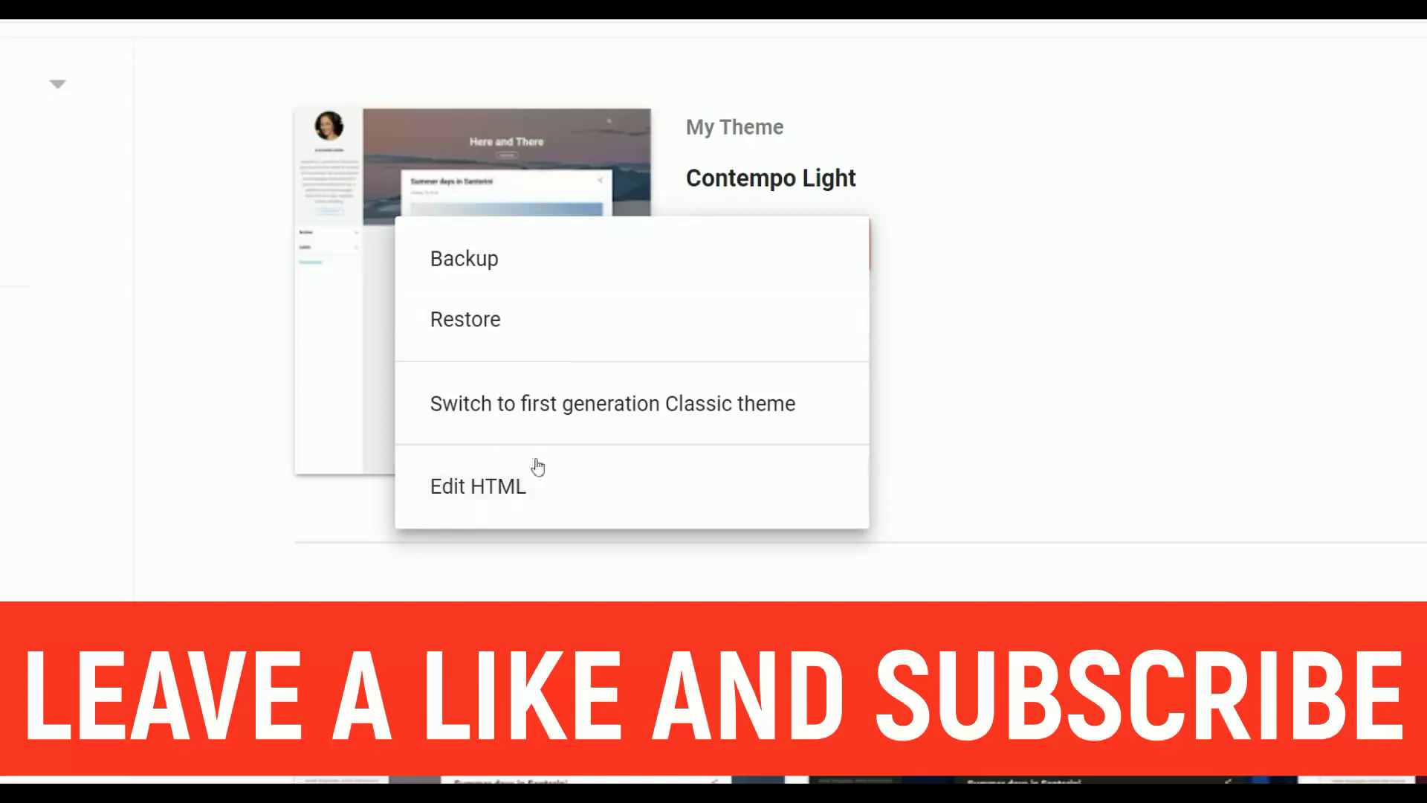
click(473, 487)
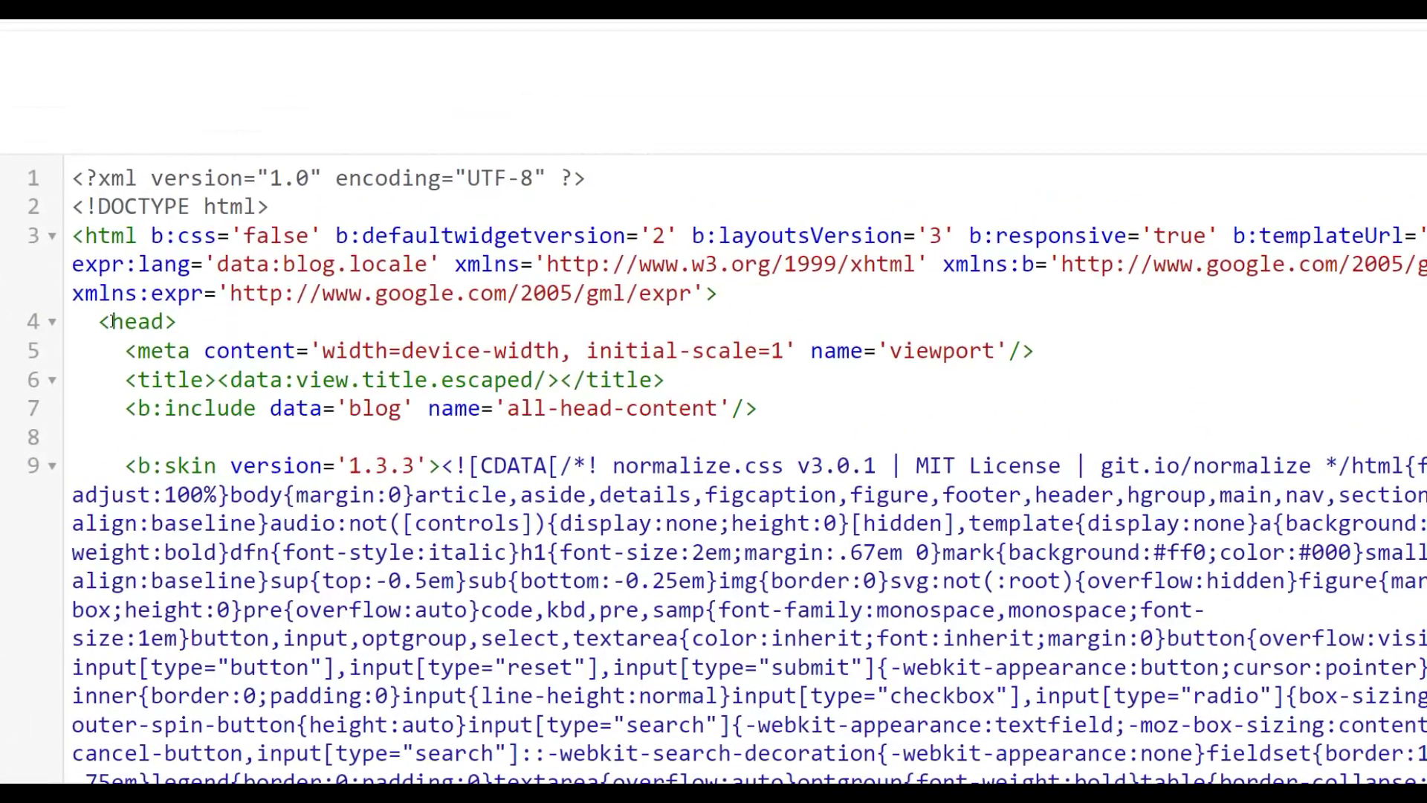
- Insert a blank line right after the <head> tag on line 4 of the template
double_click(141, 325)
click(190, 324)
key(Return)
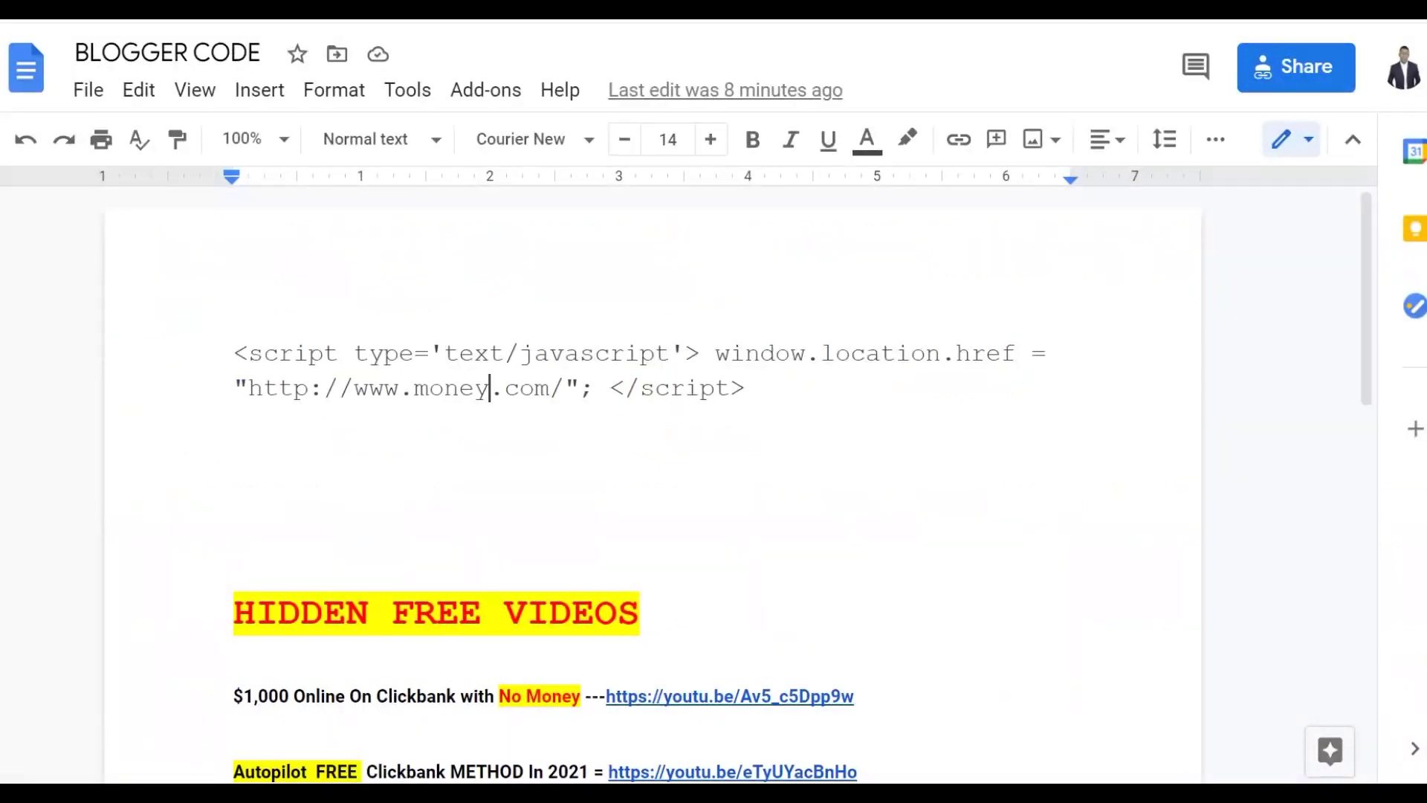
drag(235, 353, 773, 406)
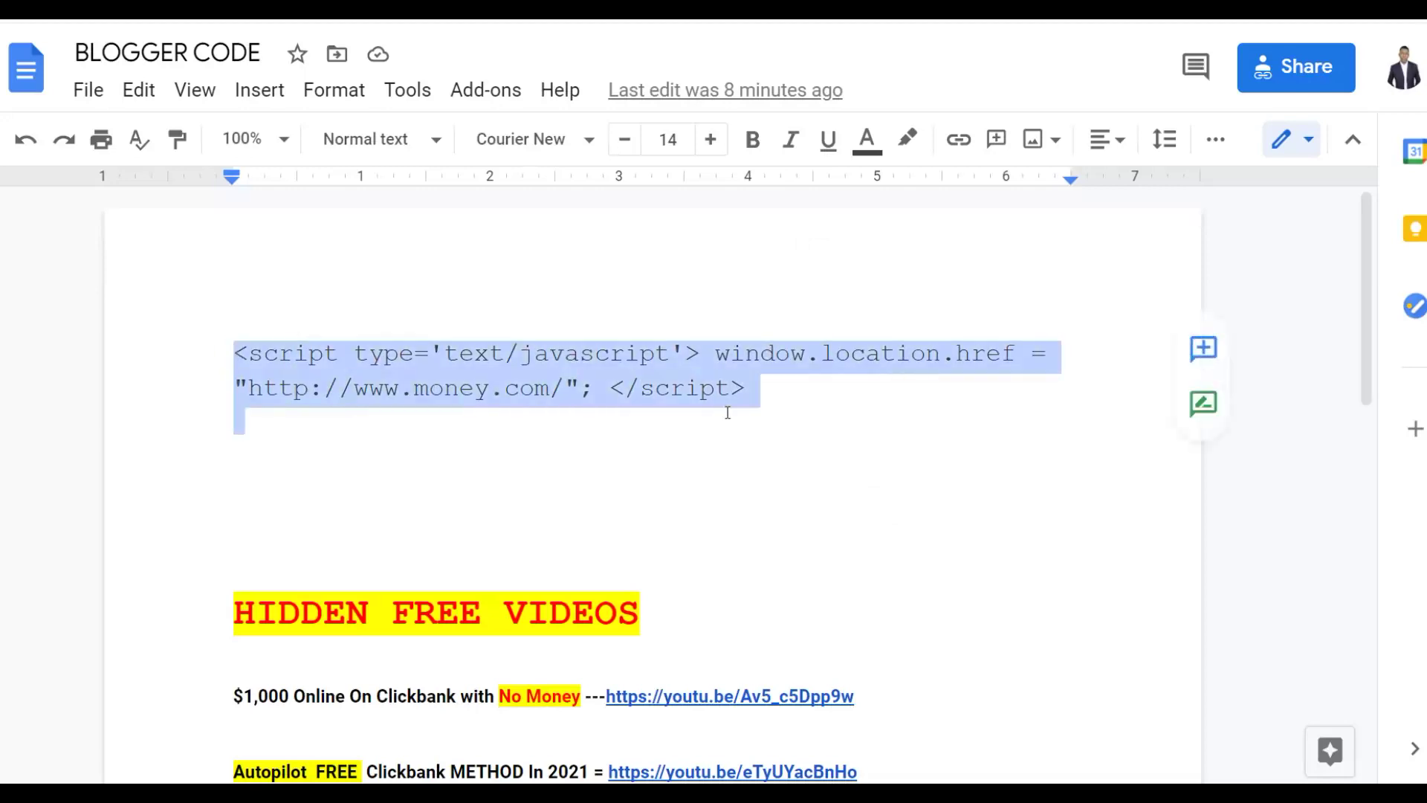
right_click(605, 347)
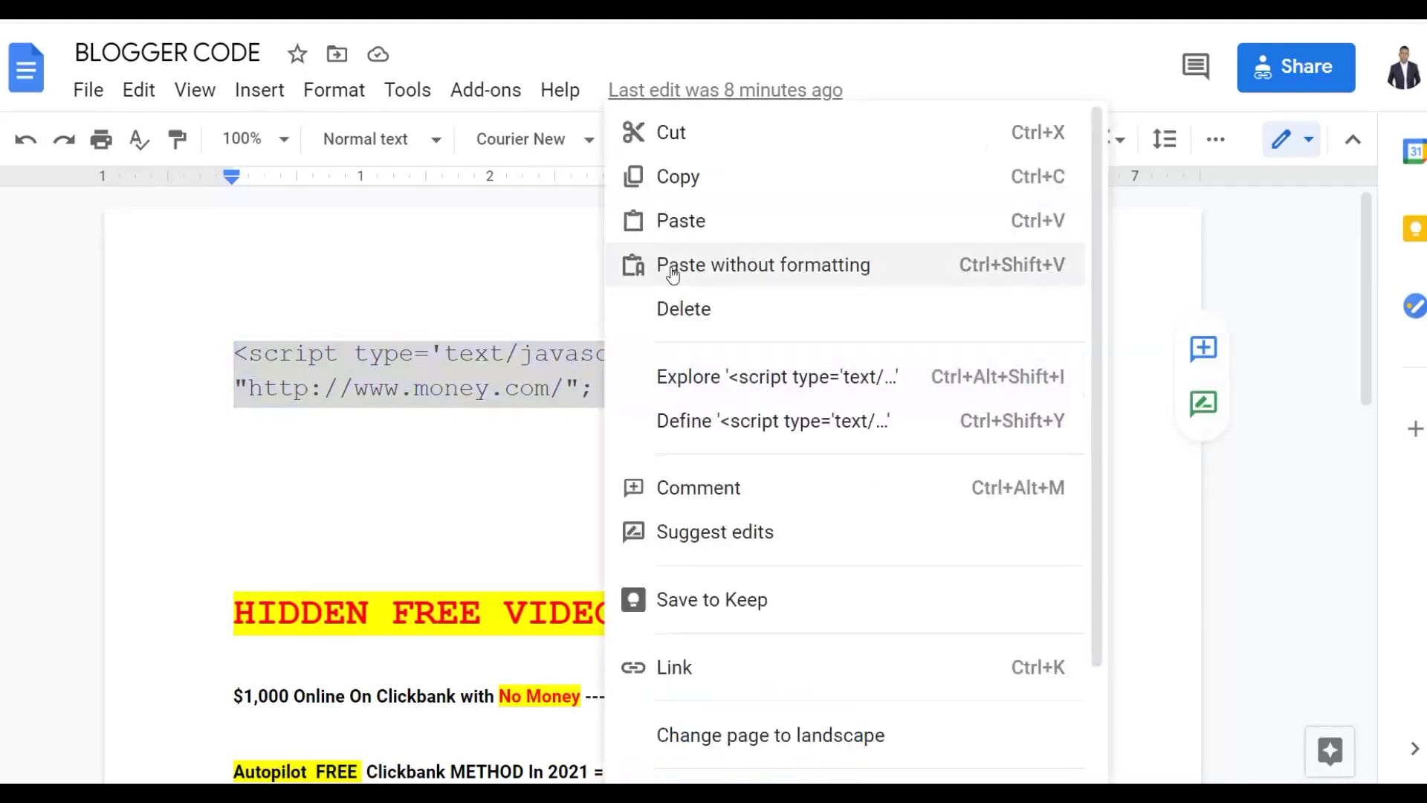
click(684, 180)
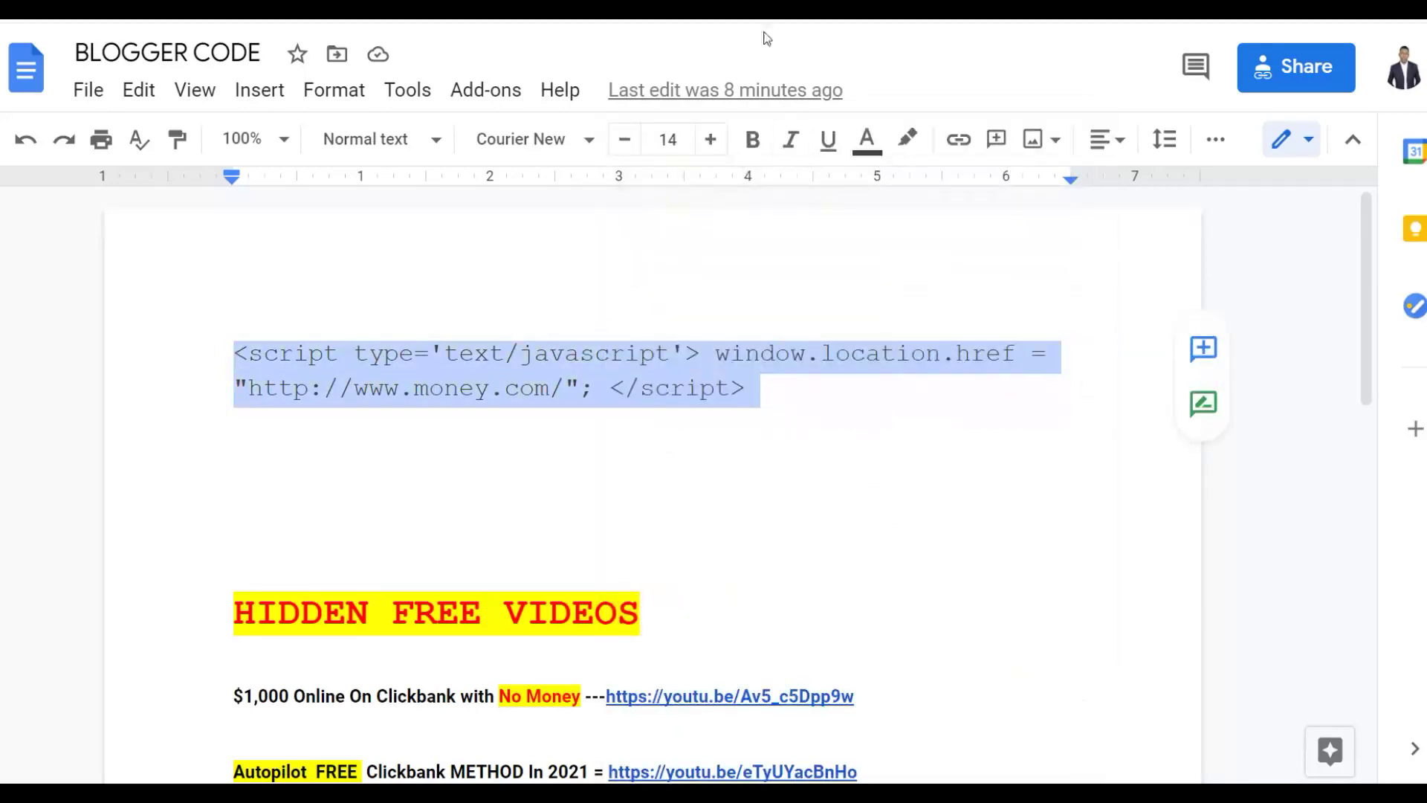
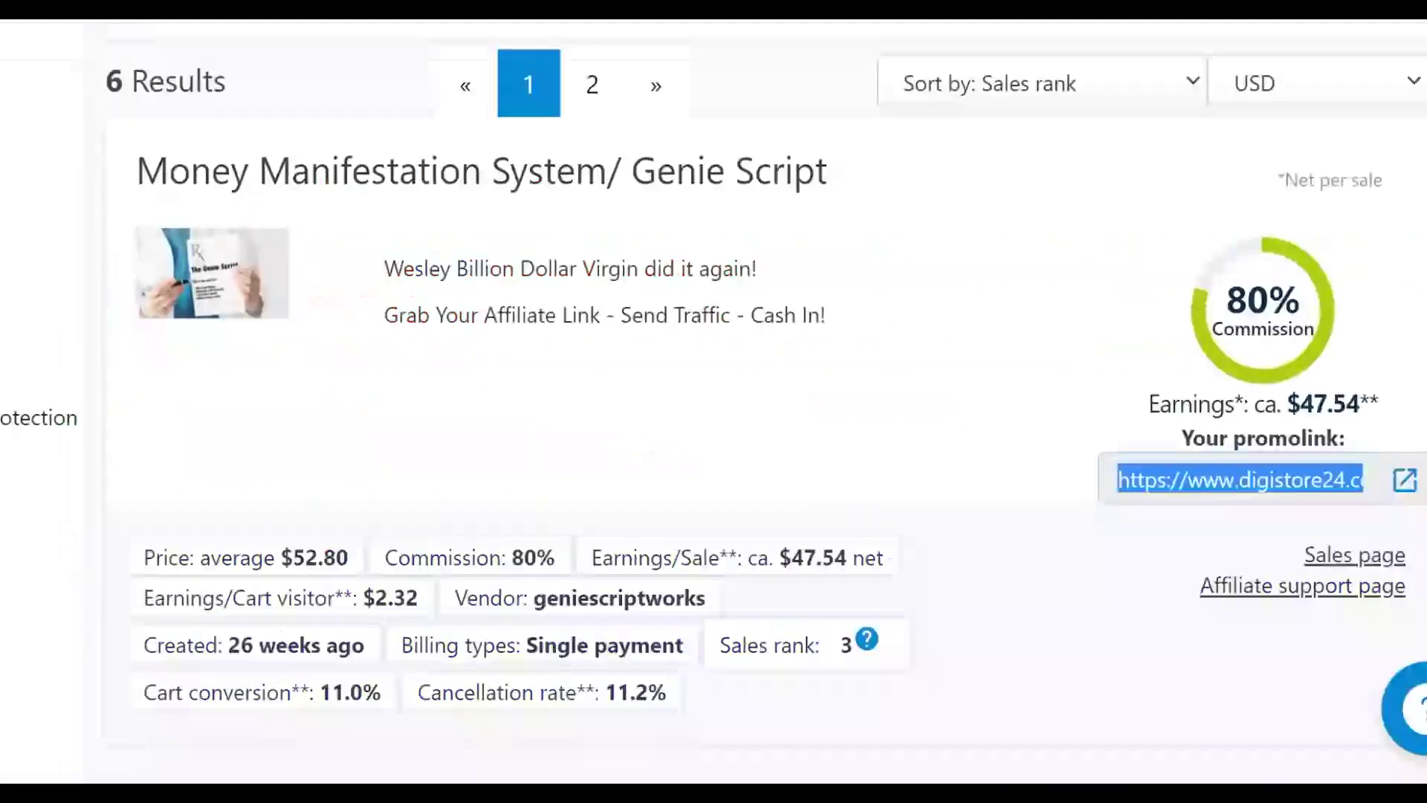
- Copy the Digistore24 promolink for the Money Manifestation System/ Genie Script product
click(1258, 488)
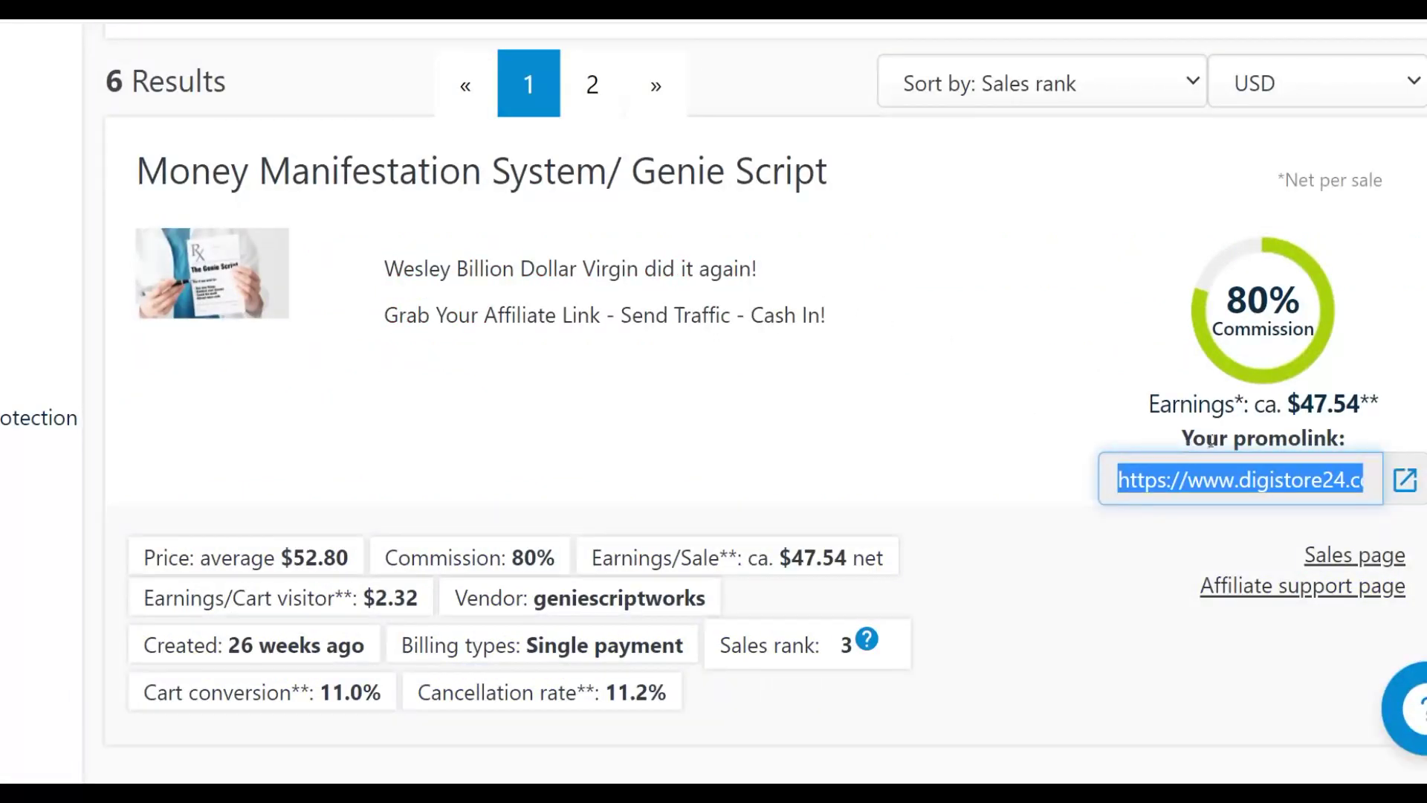
right_click(1258, 488)
click(1268, 485)
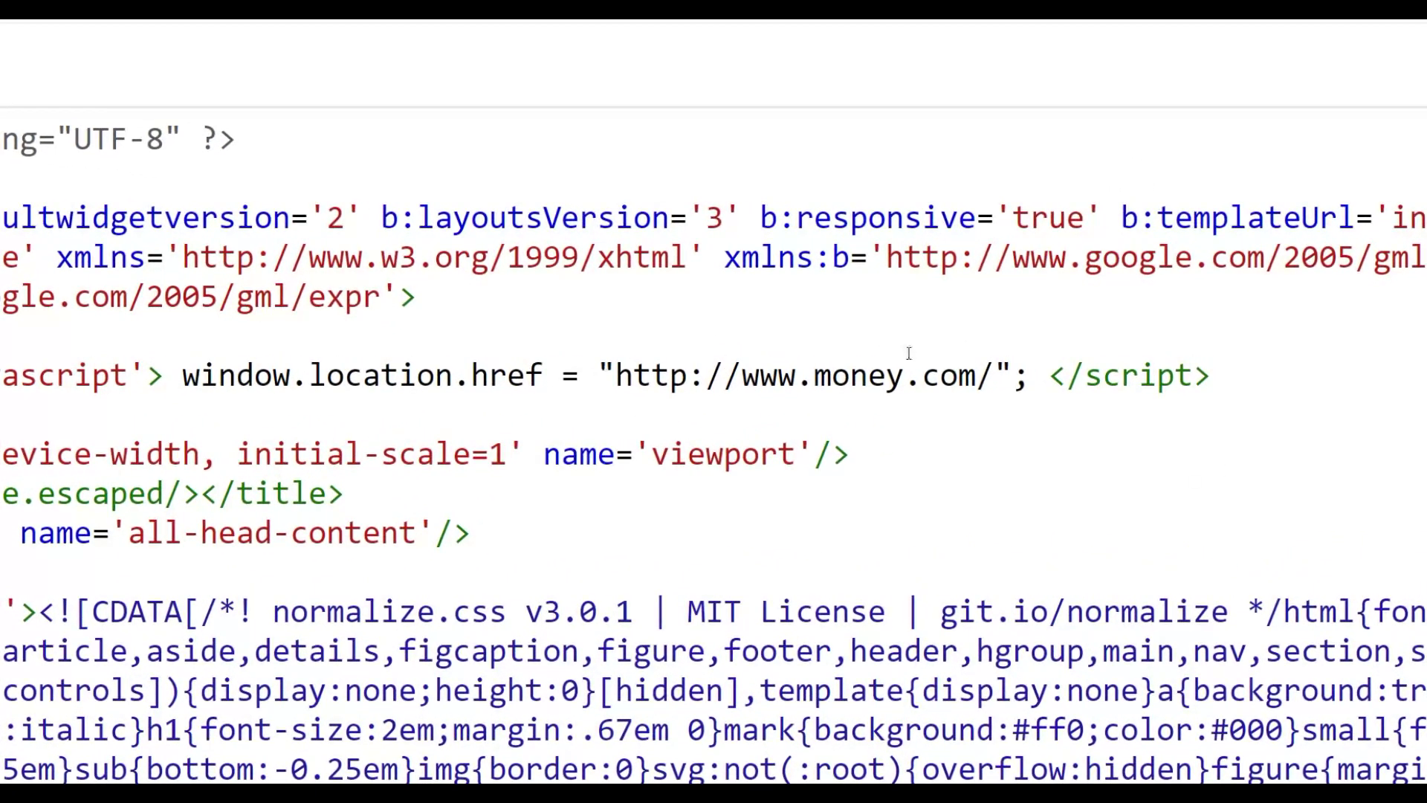
- Replace the money.com URL in window.location.href with the copied promolink and save the theme
drag(994, 368, 616, 373)
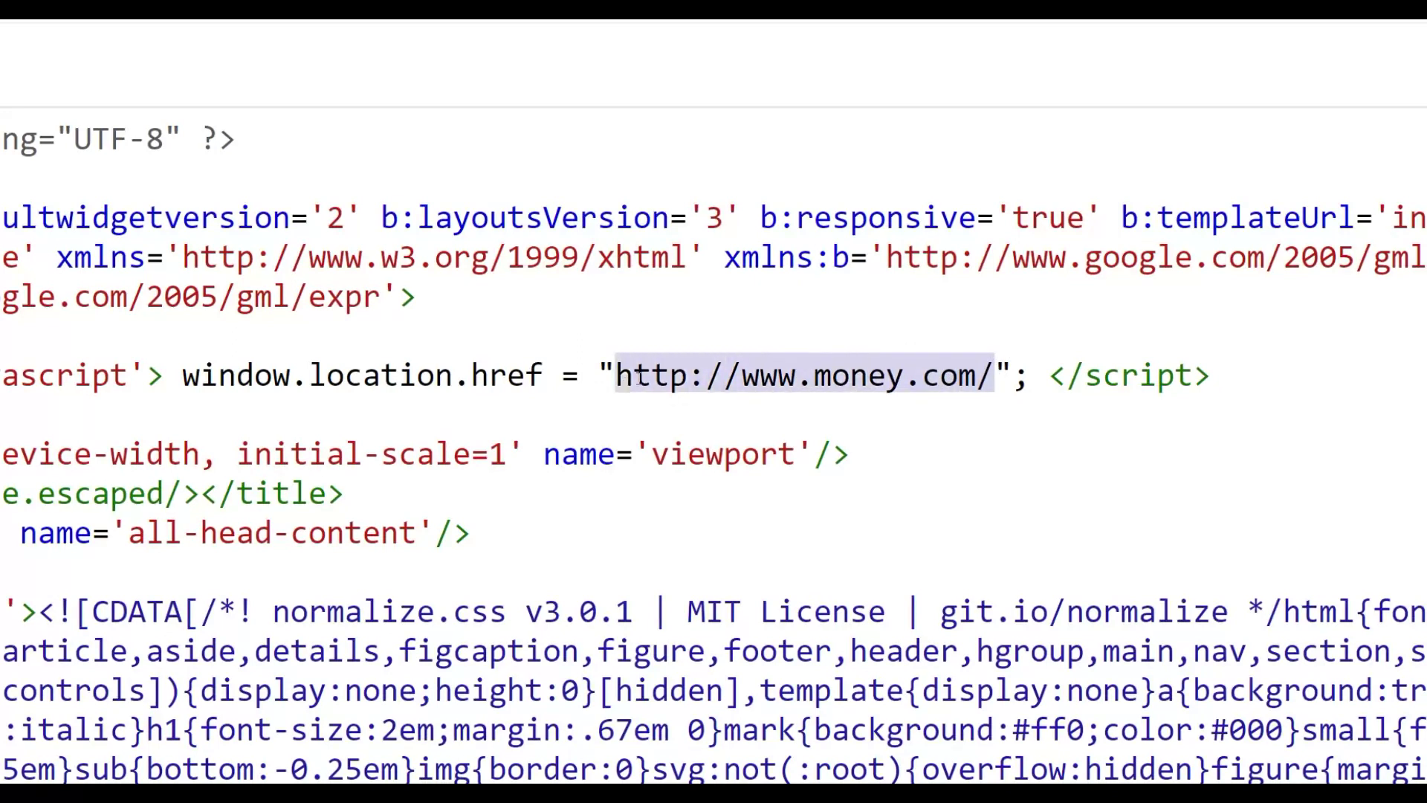
right_click(660, 380)
click(707, 445)
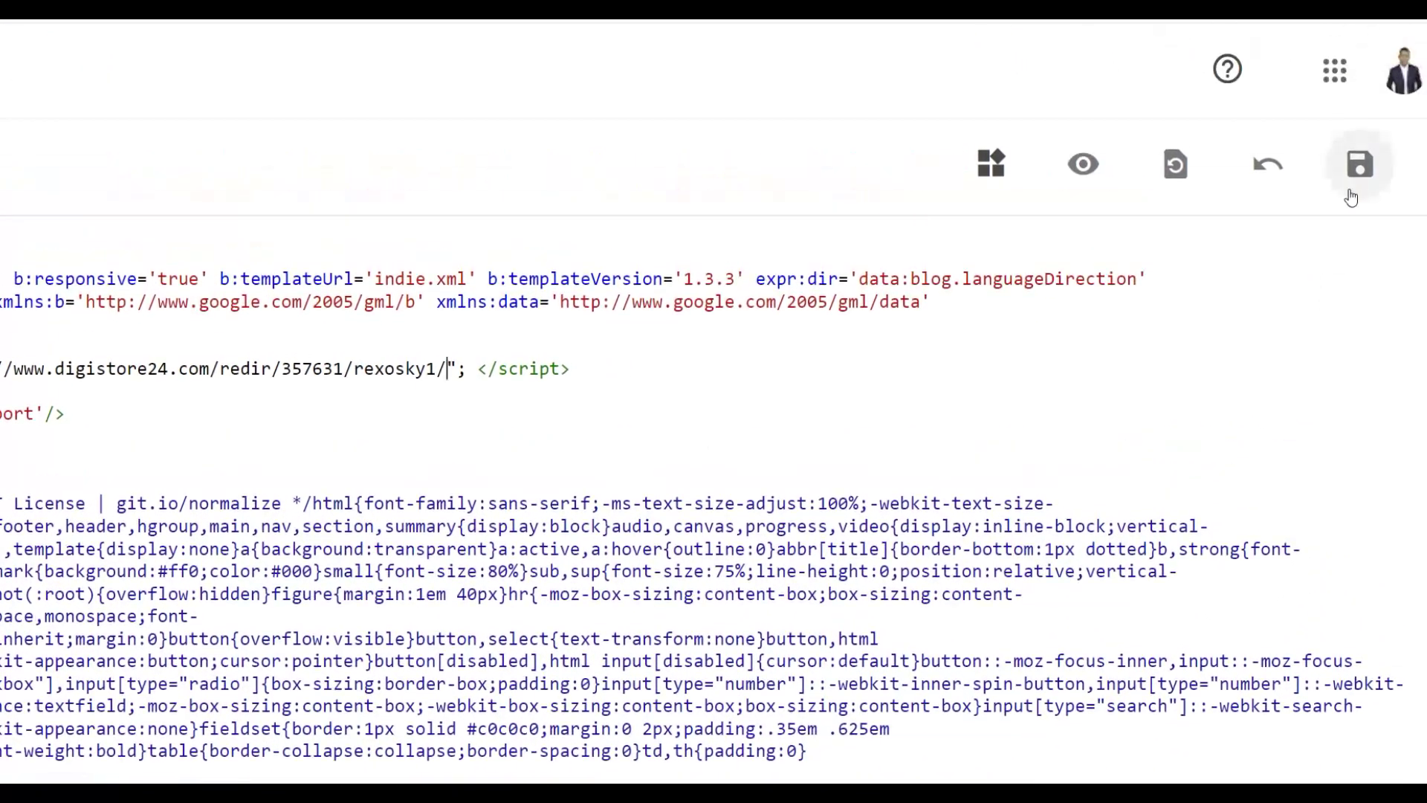
click(1353, 178)
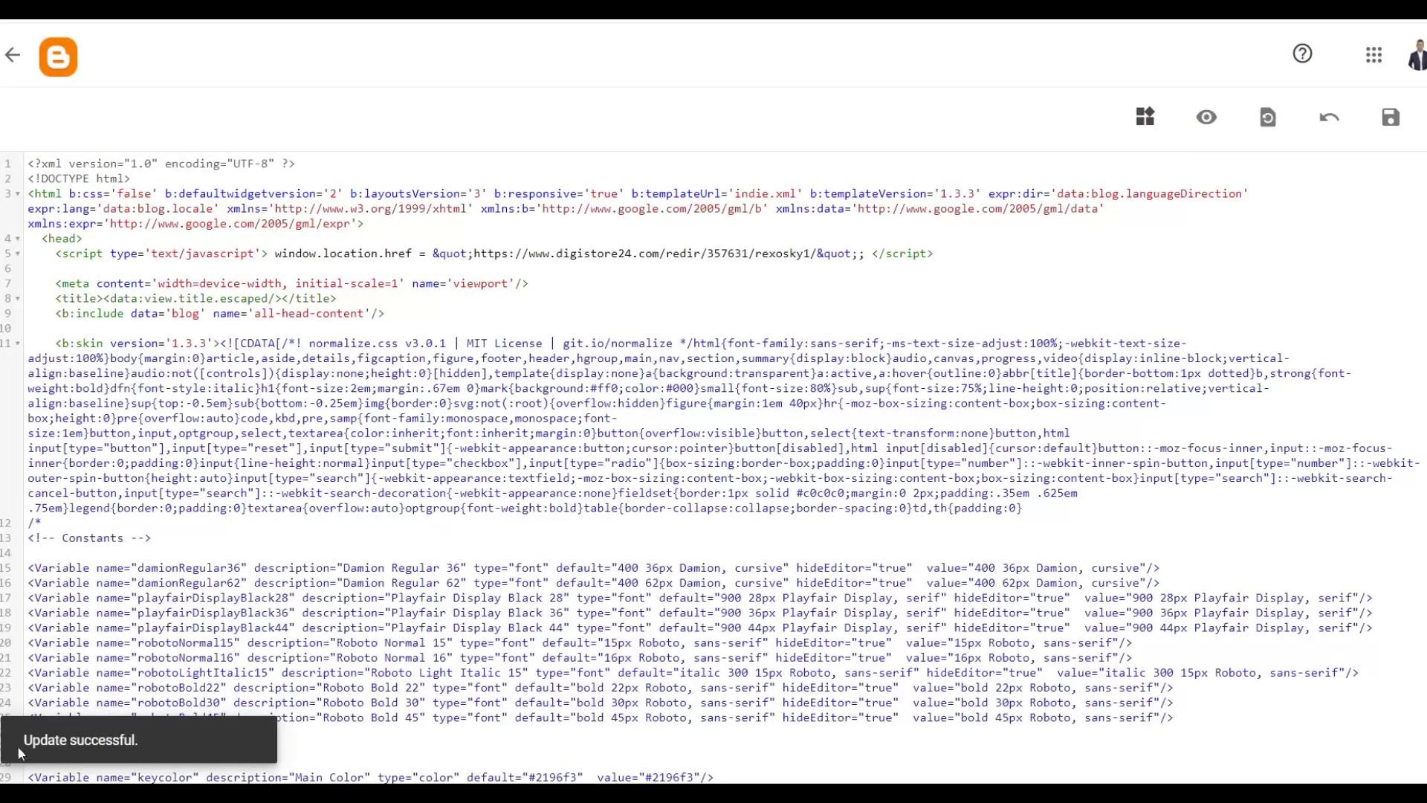
- Leave the HTML editor and return to the Blogger Theme dashboard
click(13, 54)
scroll(254, 431, down, 1)
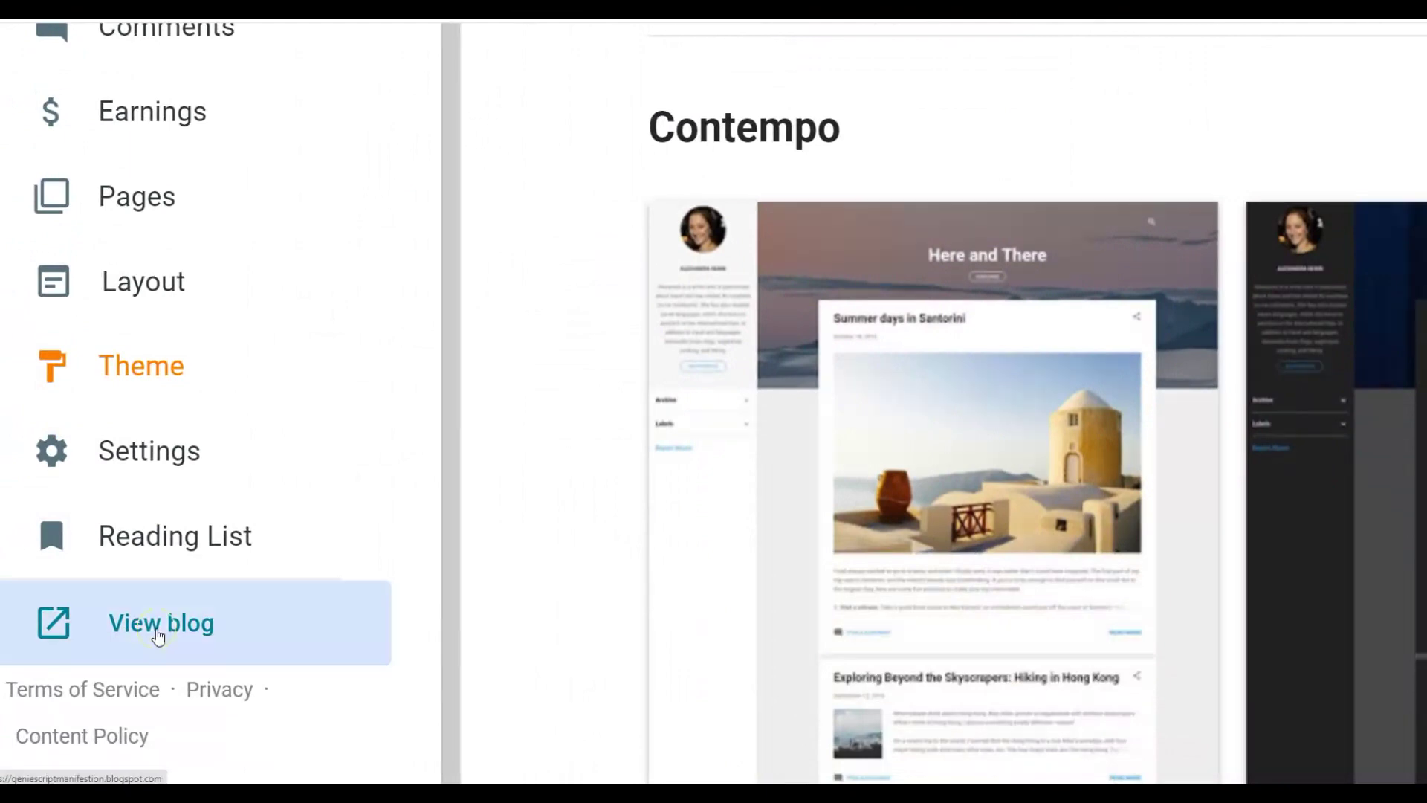
click(159, 703)
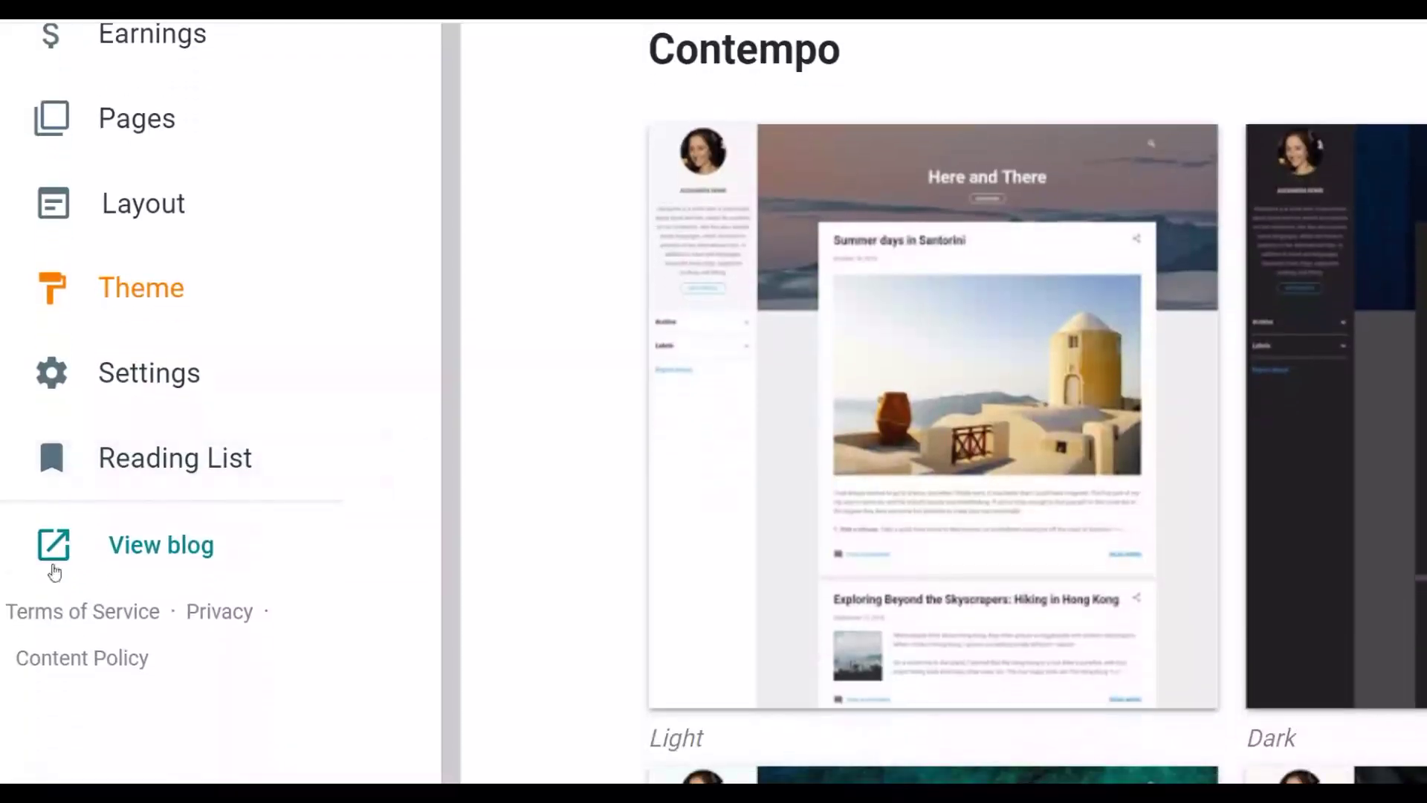
- Copy the blog's public address from the sidebar's 'View blog' link
click(173, 632)
right_click(173, 554)
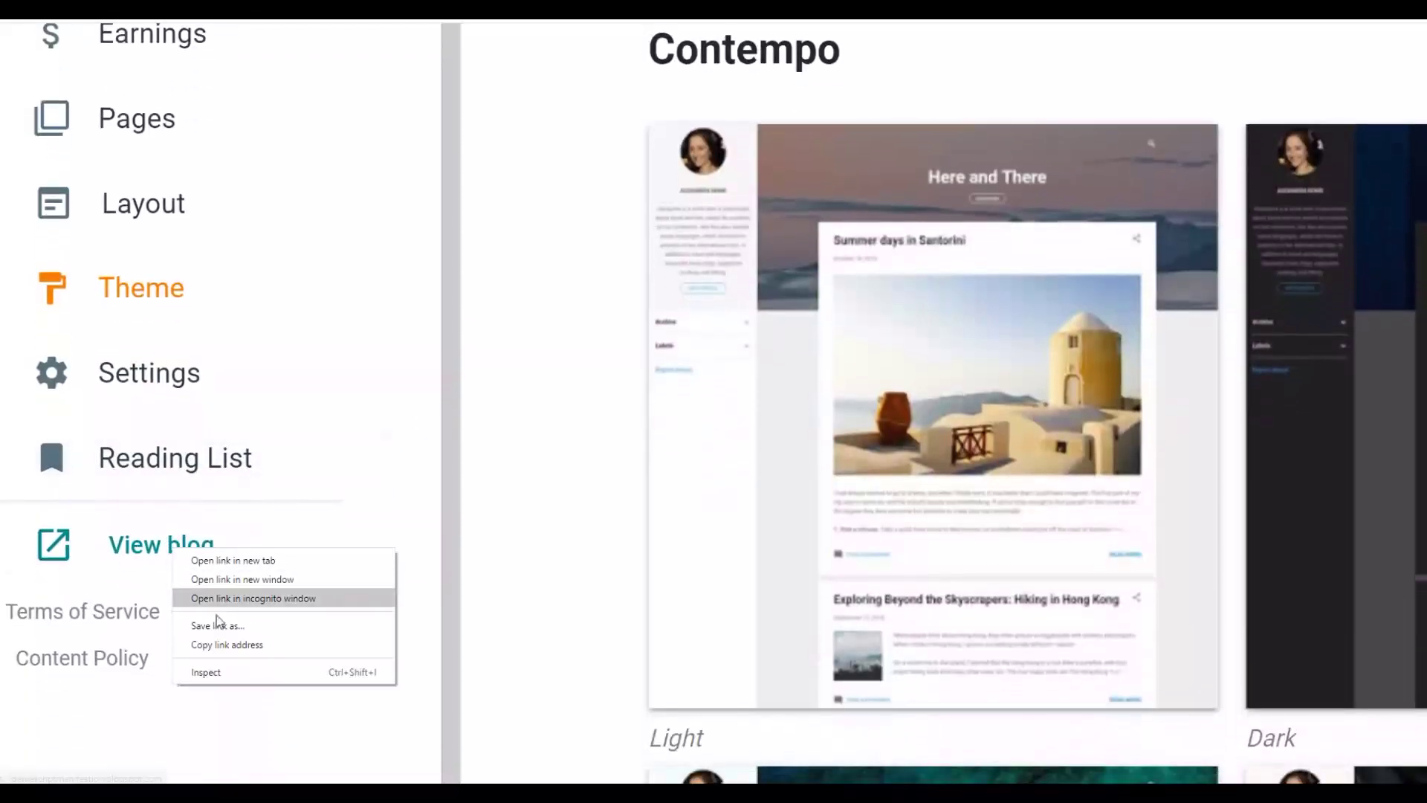
click(234, 646)
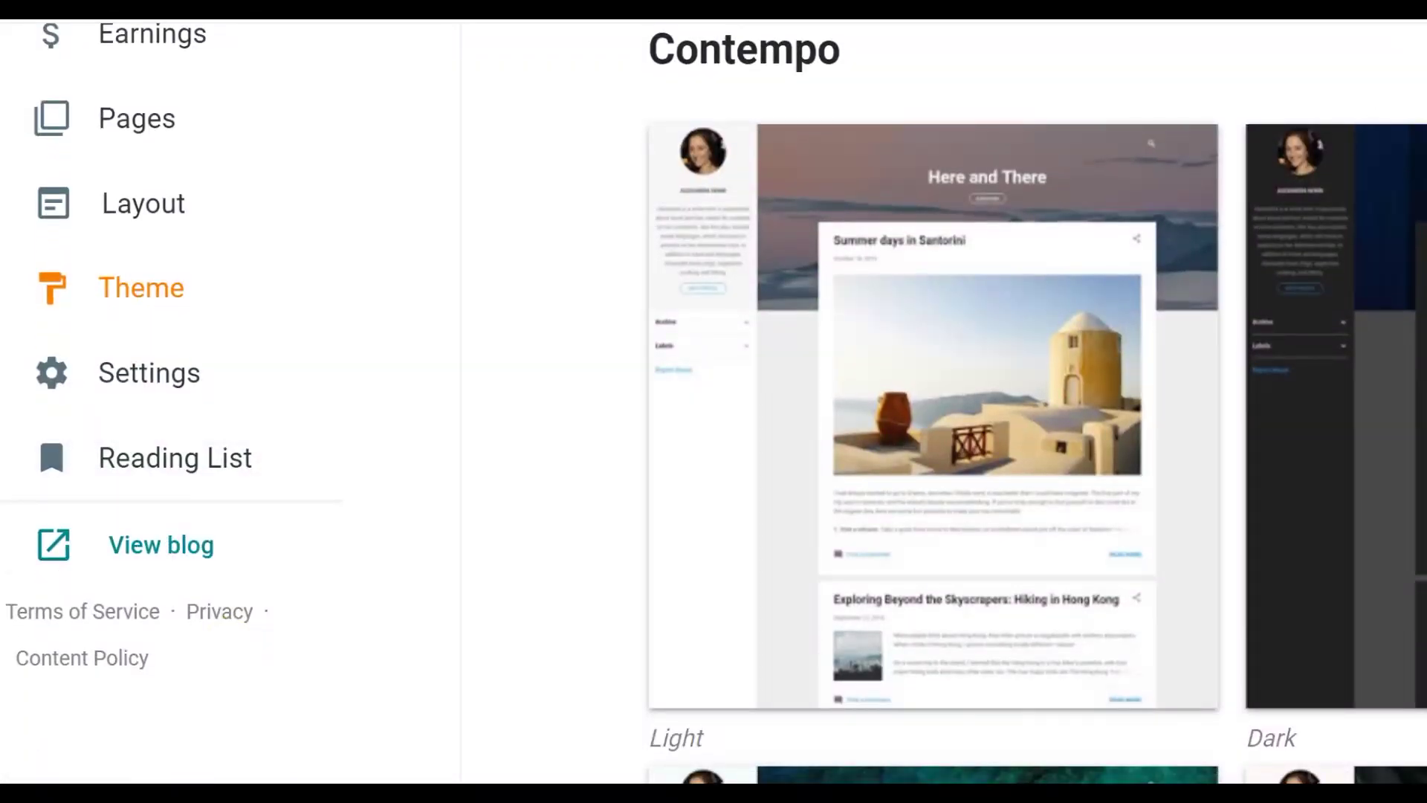
click(1408, 11)
- Paste the blog's address into a new Chrome incognito window and load it to test the redirect
click(1360, 68)
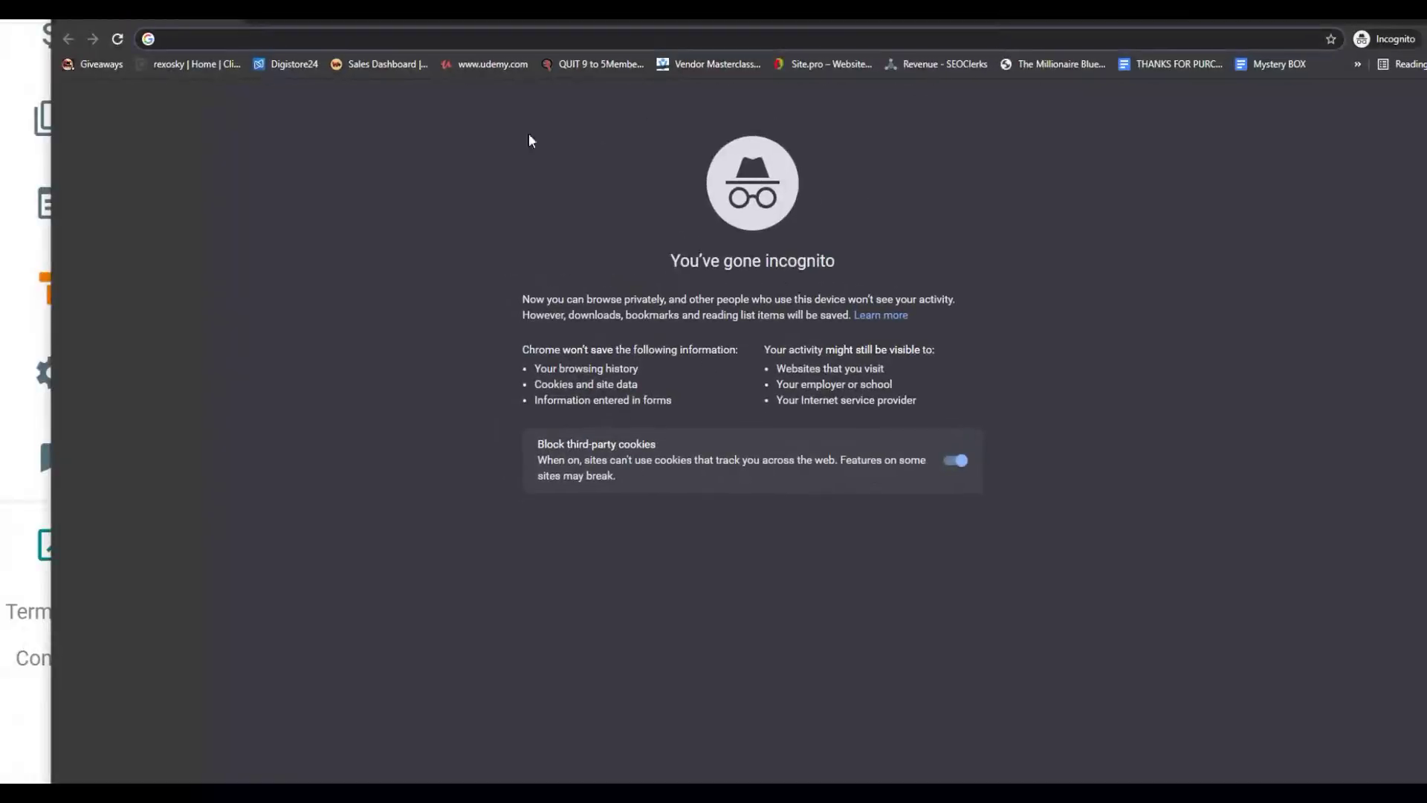
right_click(261, 41)
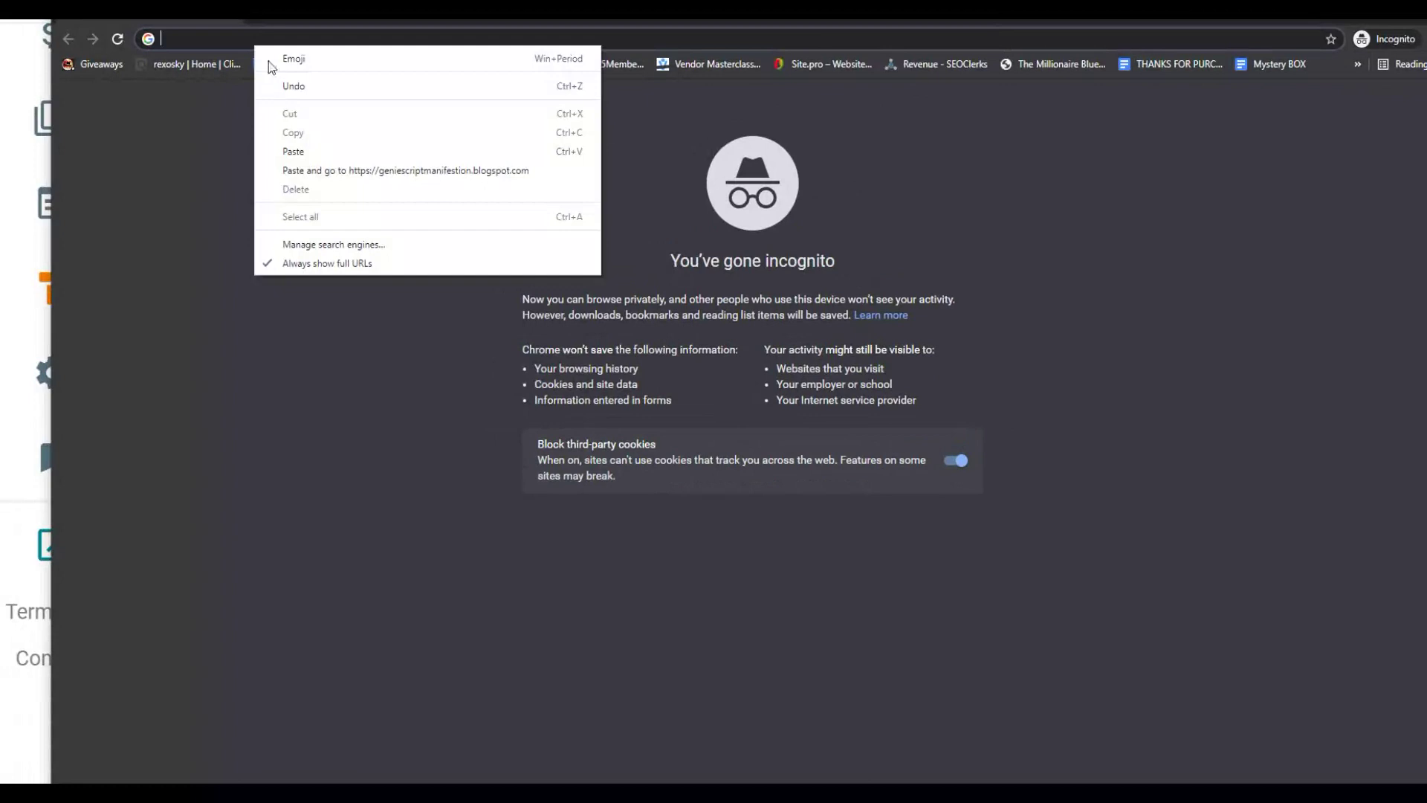
click(301, 147)
key(Return)
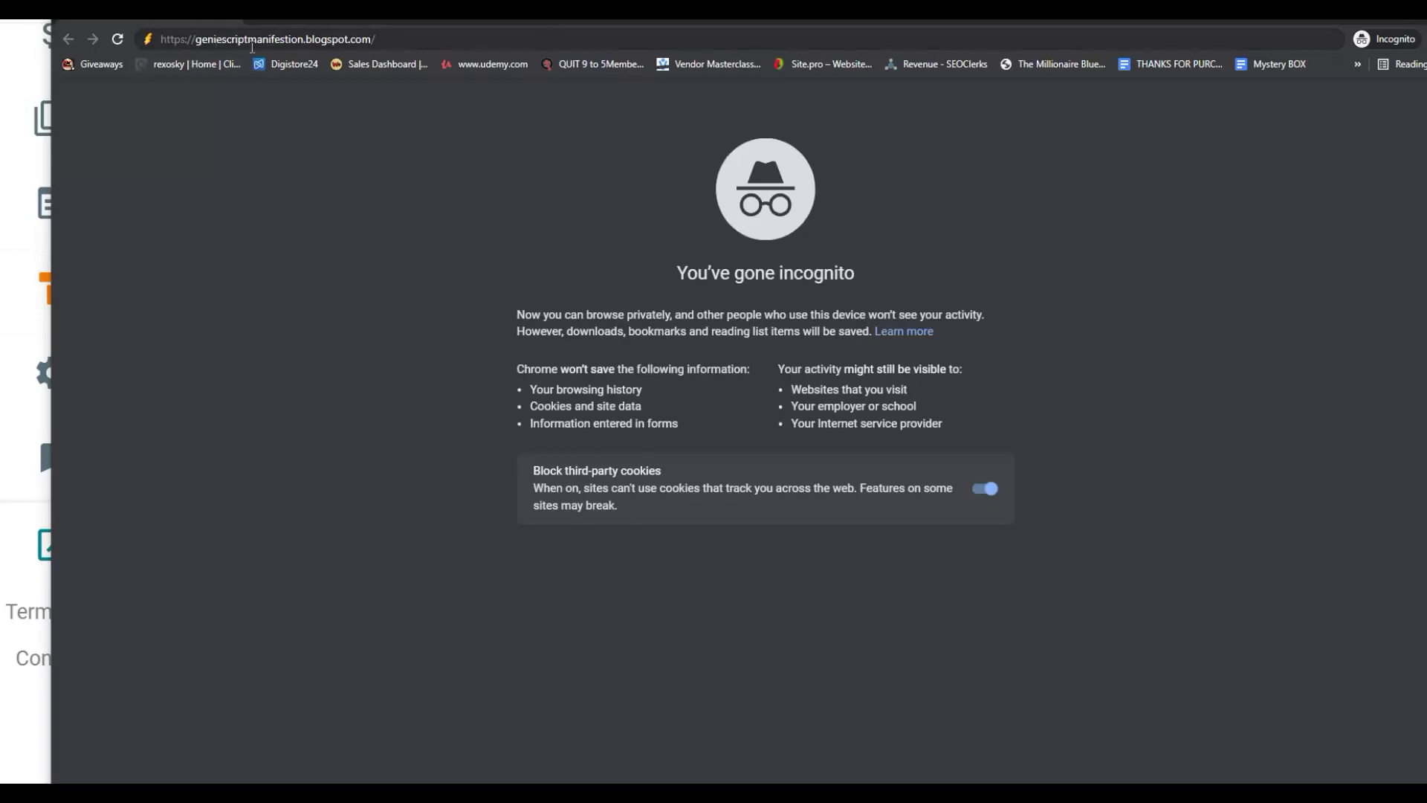
click(317, 43)
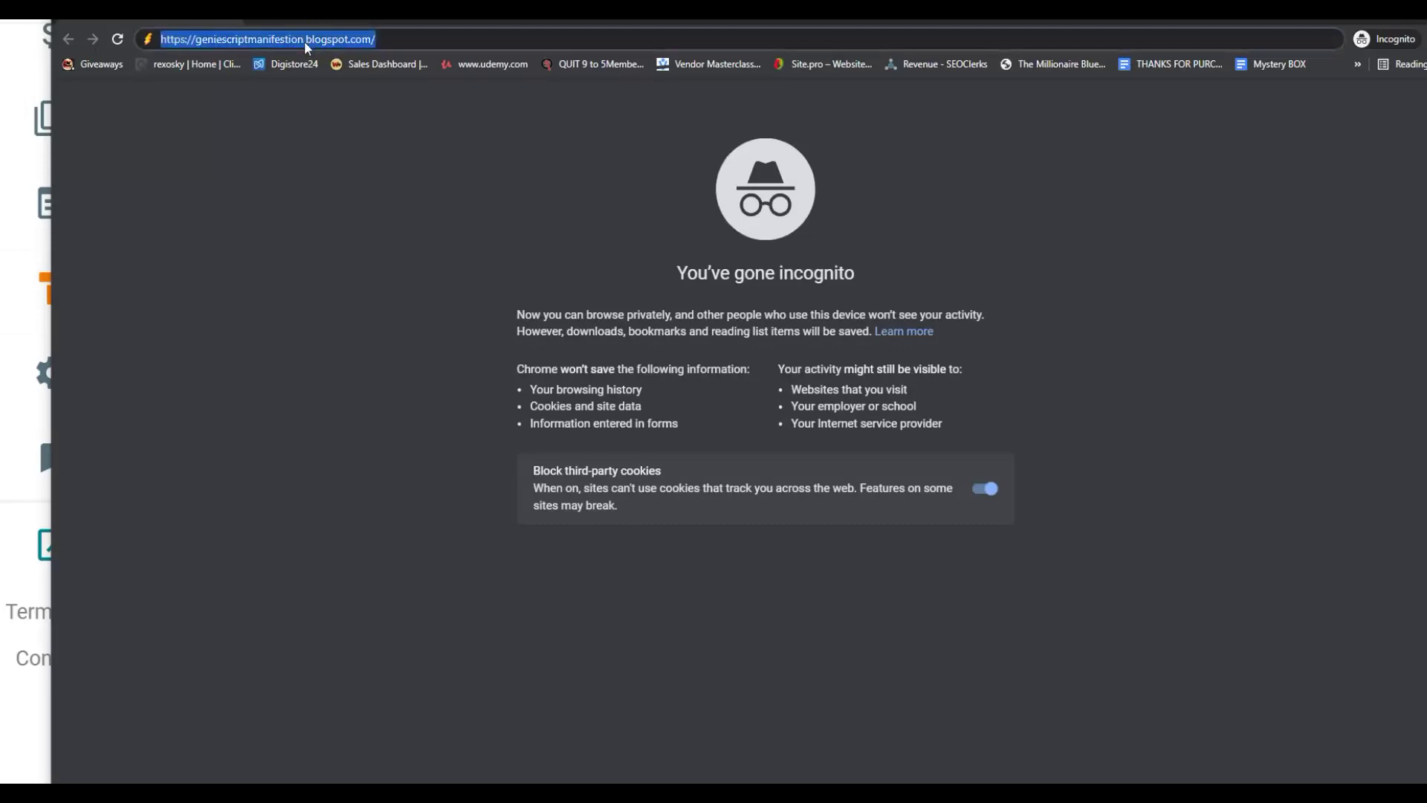
key(Return)
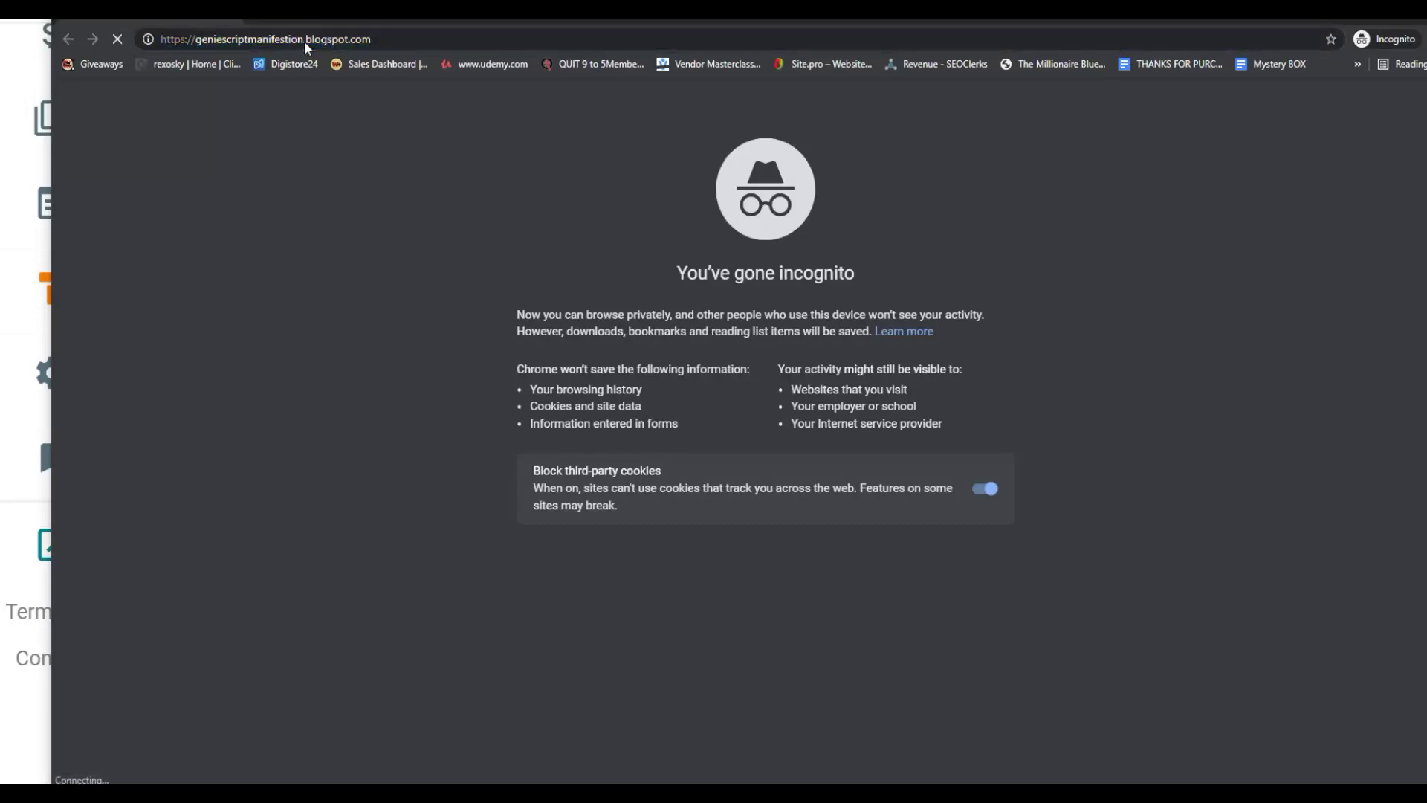